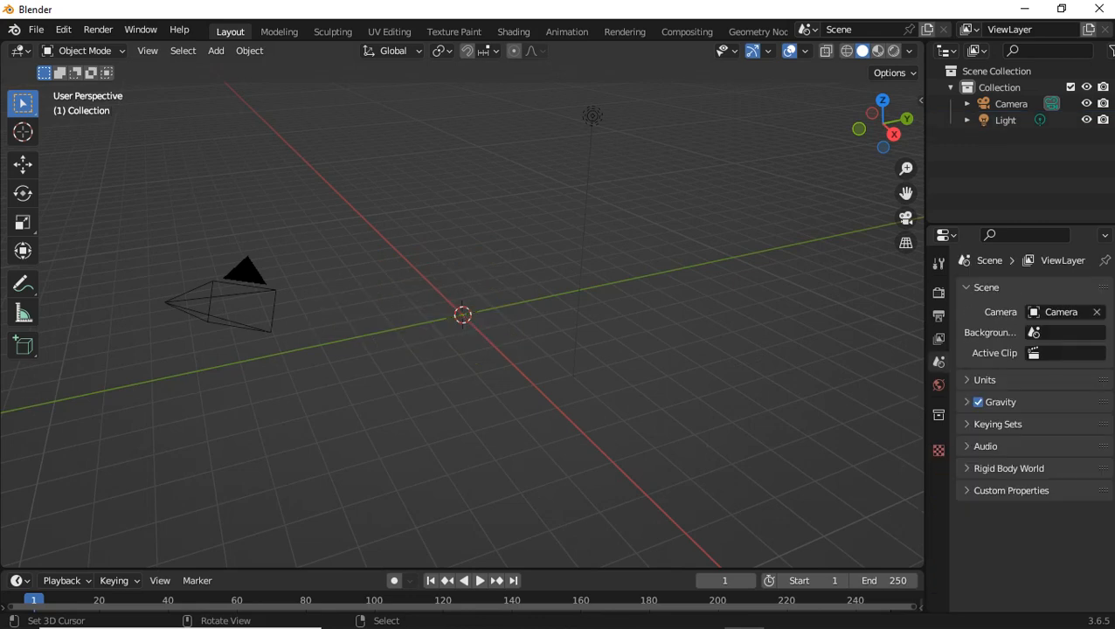
Add a text object in the front view and rotate it 90° about the X axis
key("KP_1")
scroll(462, 314, "down", 3)
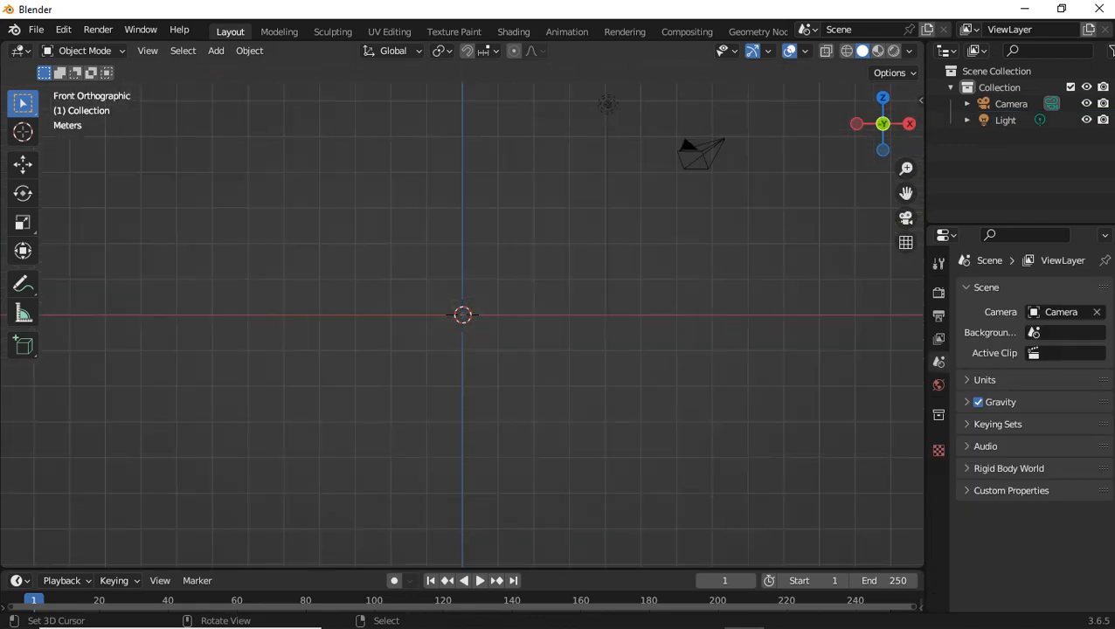
scroll(462, 315, "up", 5)
key("shift+a")
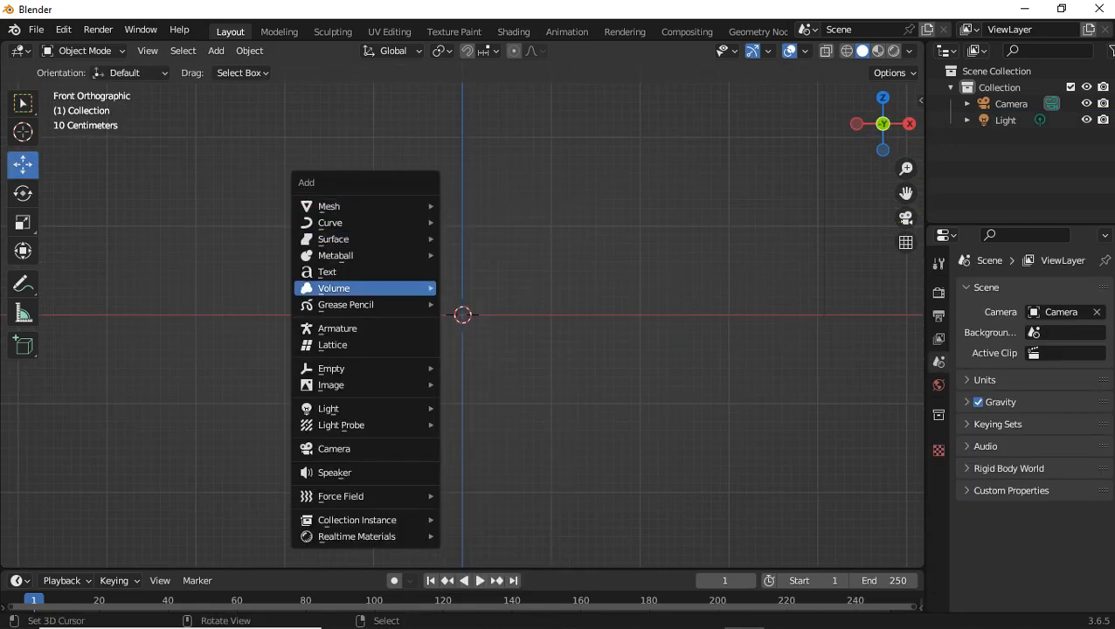
left_click(365, 272)
type("r")
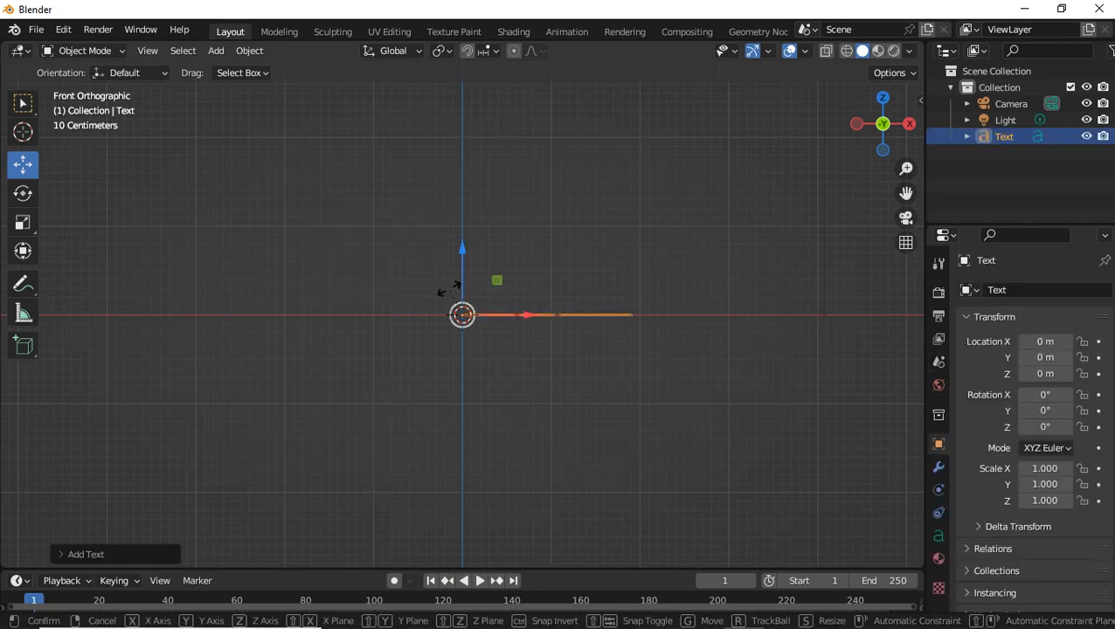
type("x90")
key("Return")
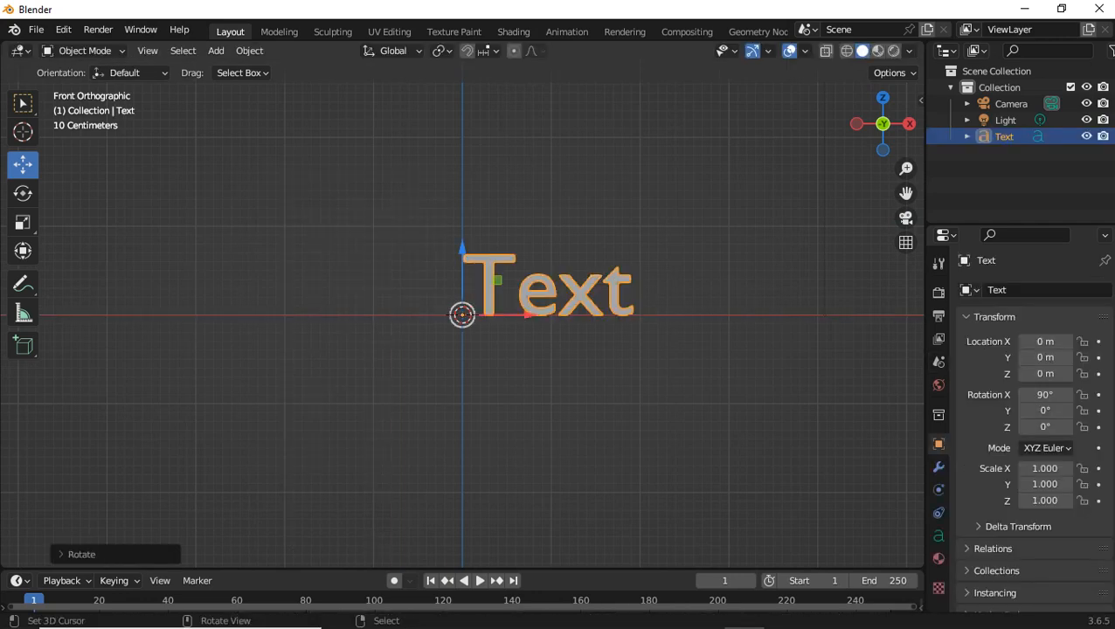
Move the text up and to the left of the world origin and change its wording to POWER
key("g")
left_click(346, 281)
key("Tab")
key("ctrl+a")
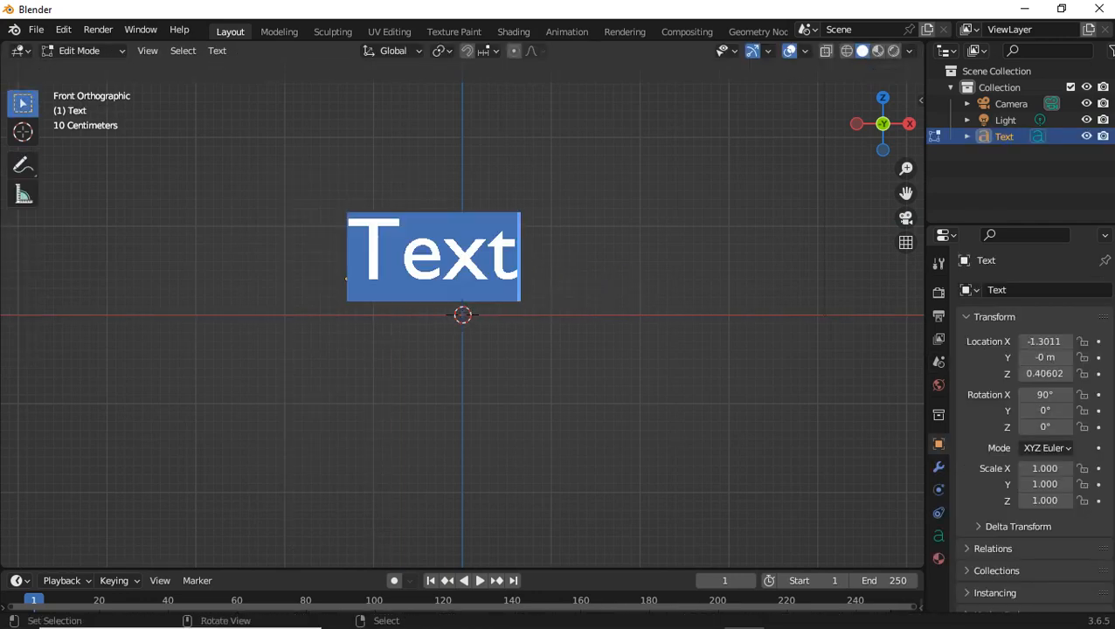
type("POWER")
key("Tab")
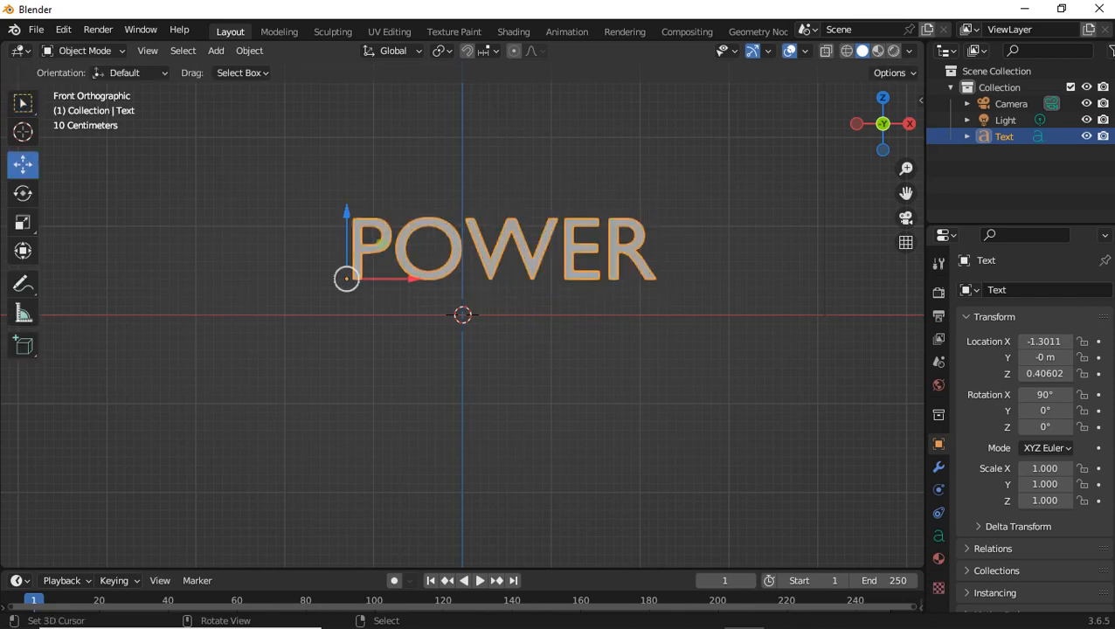
Set the POWER text's origin to its geometry
left_click(249, 50)
mouse_move(270, 85)
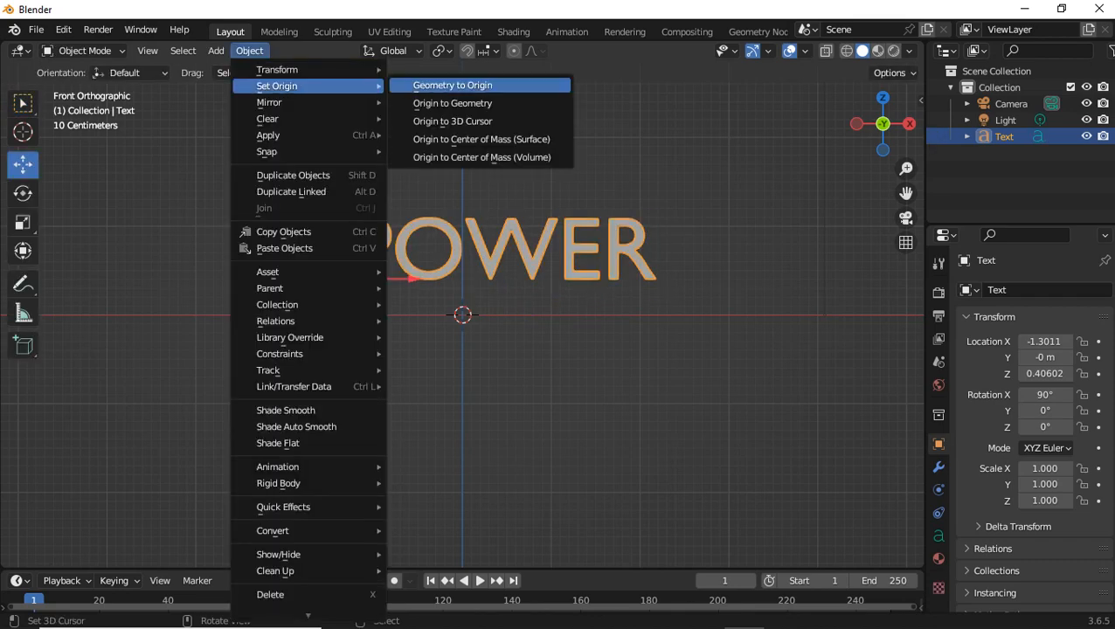
left_click(455, 105)
Start loading a new regular font for the text and browse to the folder D:\#NEW FONTS\OLD
left_click(938, 535)
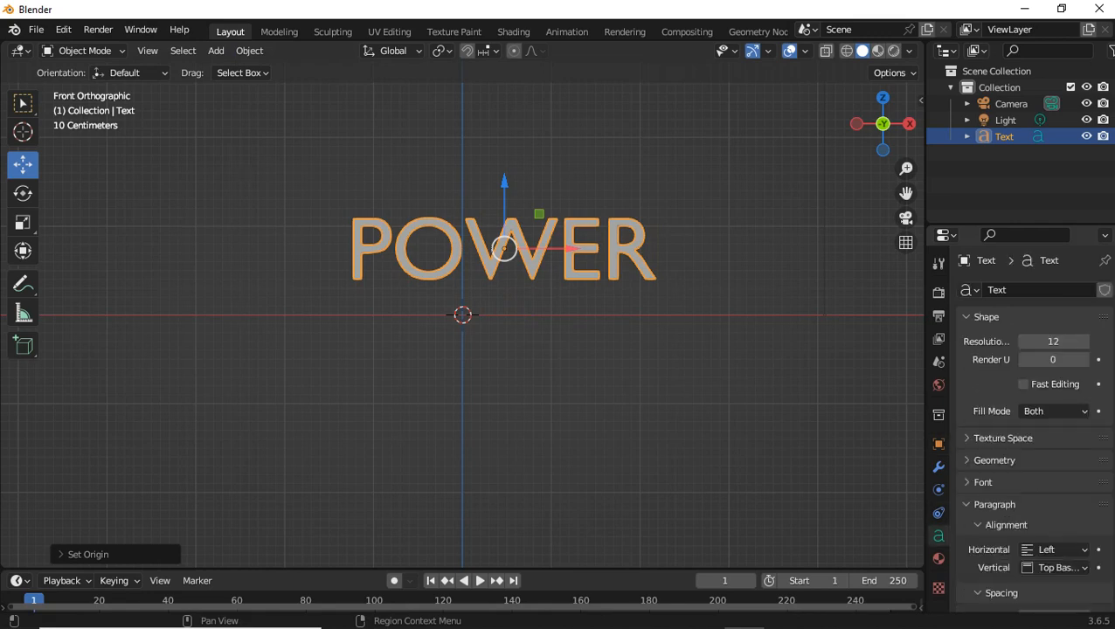
left_click(994, 460)
left_click(995, 459)
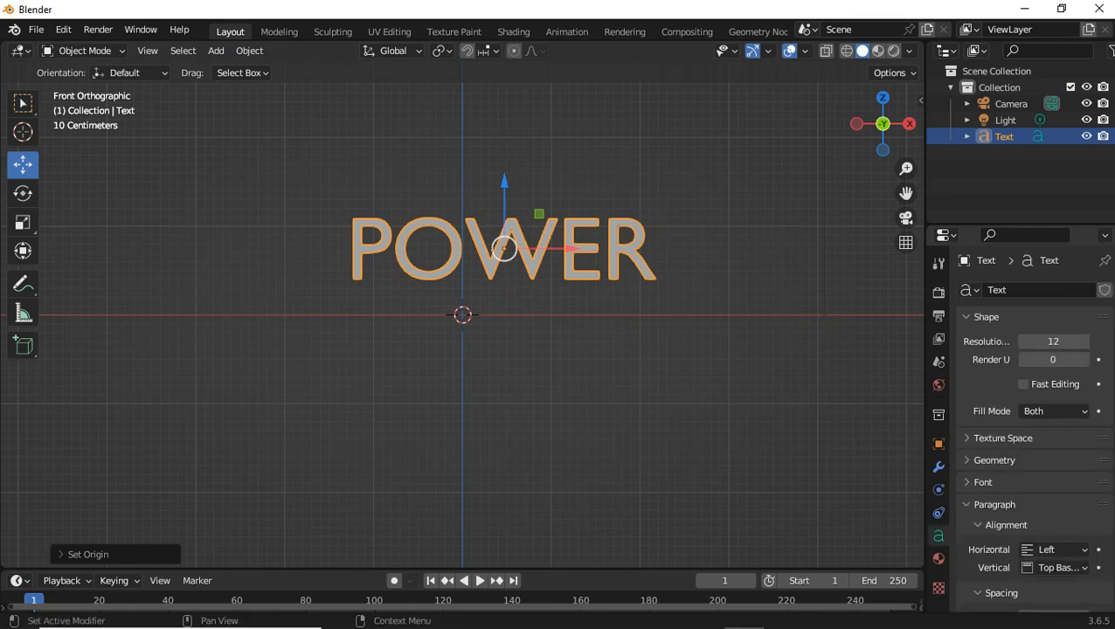
left_click(983, 482)
left_click(1086, 507)
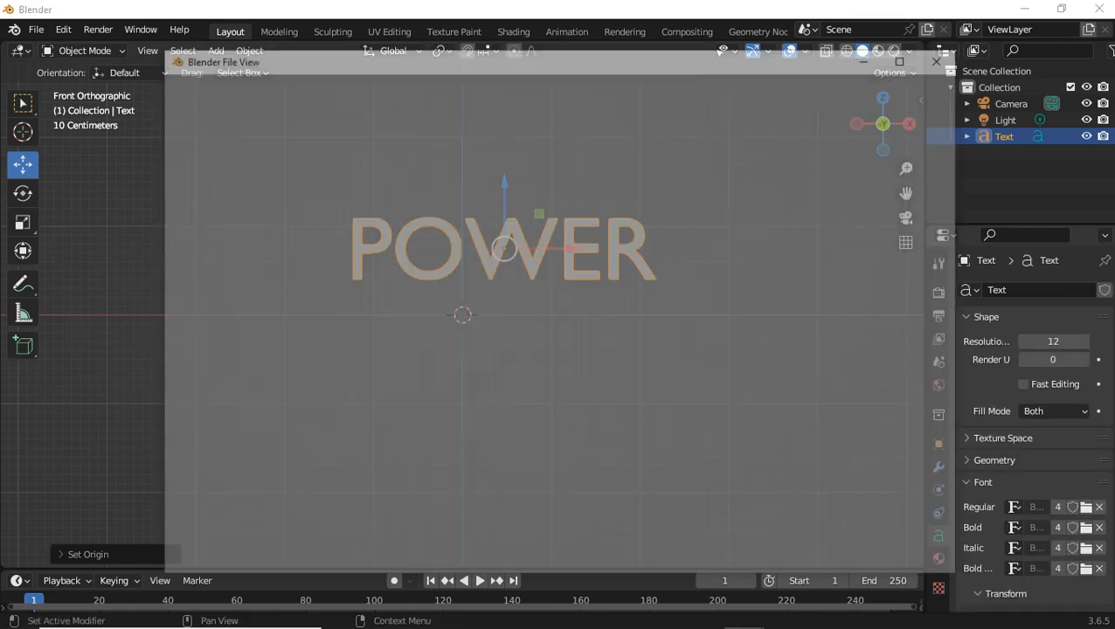
left_click(225, 127)
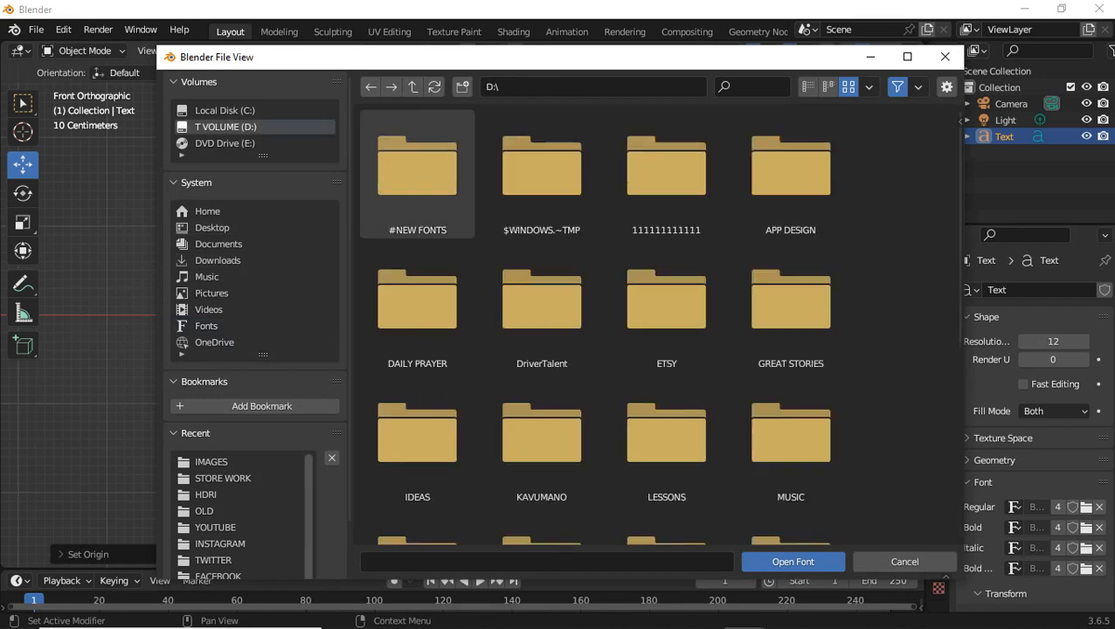
double_click(417, 166)
double_click(417, 166)
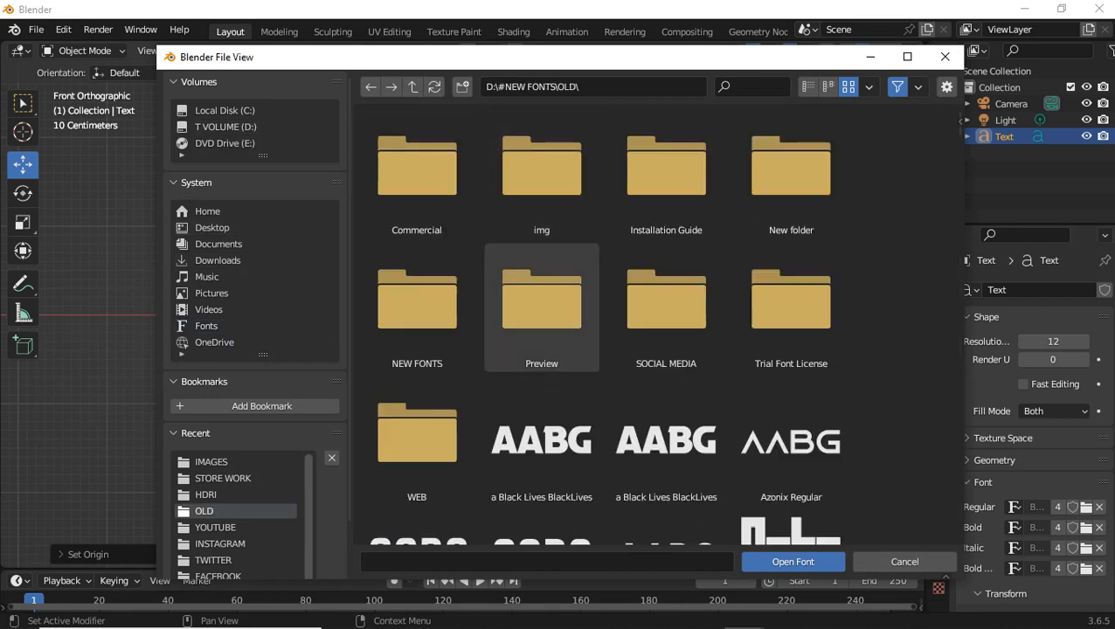
scroll(540, 297, "down", 5)
left_click(417, 173)
double_click(417, 173)
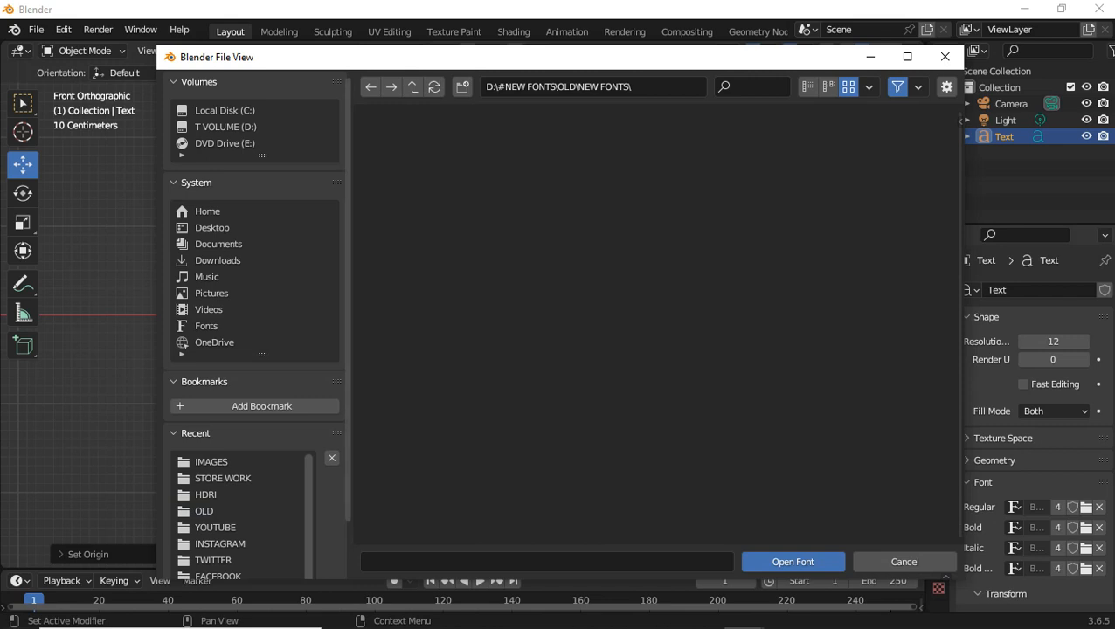
mouse_move(347, 262)
left_mouse_down()
mouse_move(232, 262)
mouse_move(443, 263)
mouse_move(351, 263)
left_mouse_up()
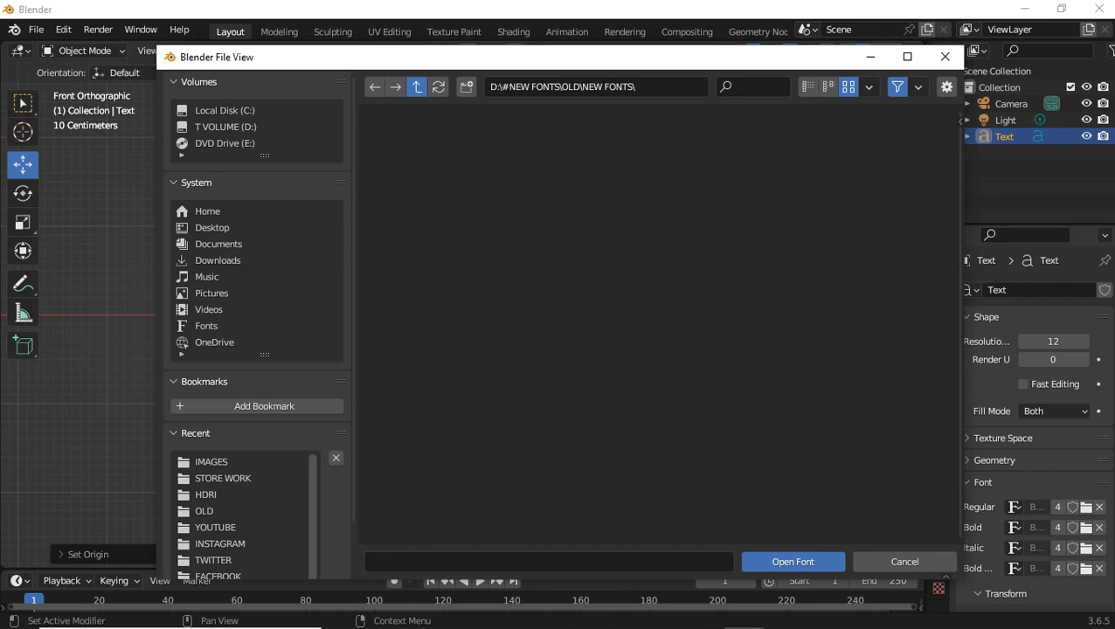
left_click(203, 511)
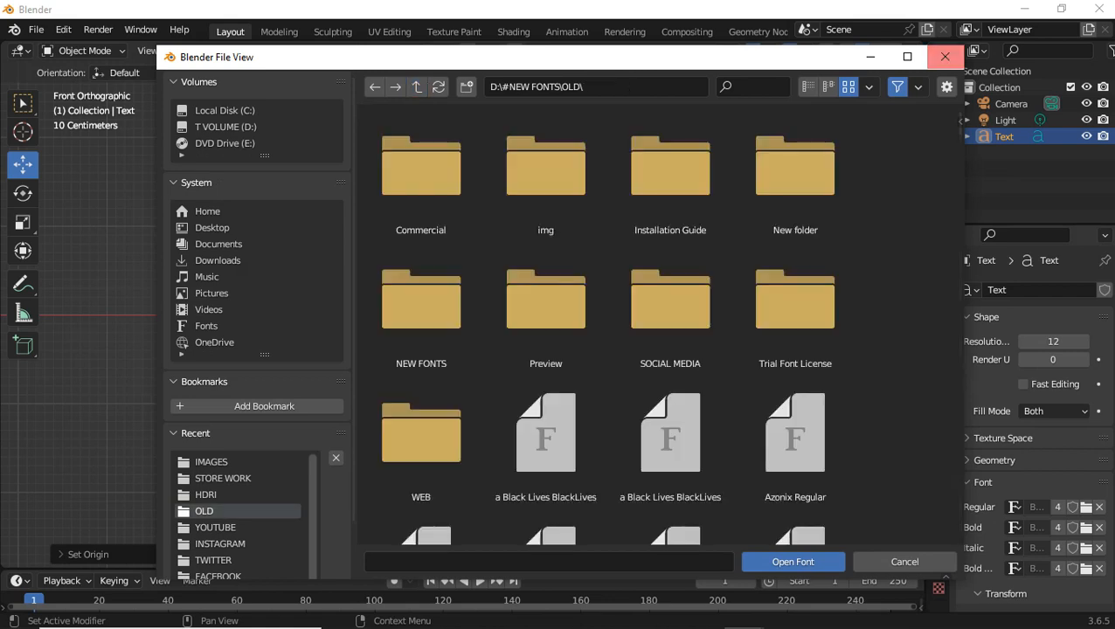
Load the Jordan Regular font from the subfolder named New folder as the text's regular font
scroll(545, 245, "down", 2)
scroll(545, 275, "up", 2)
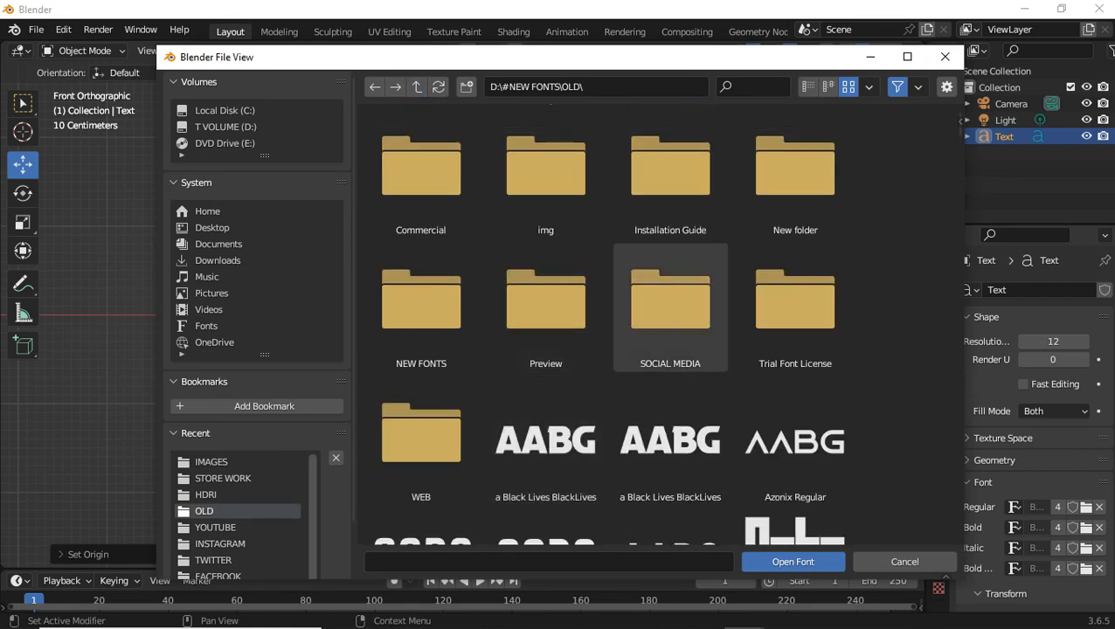
double_click(792, 174)
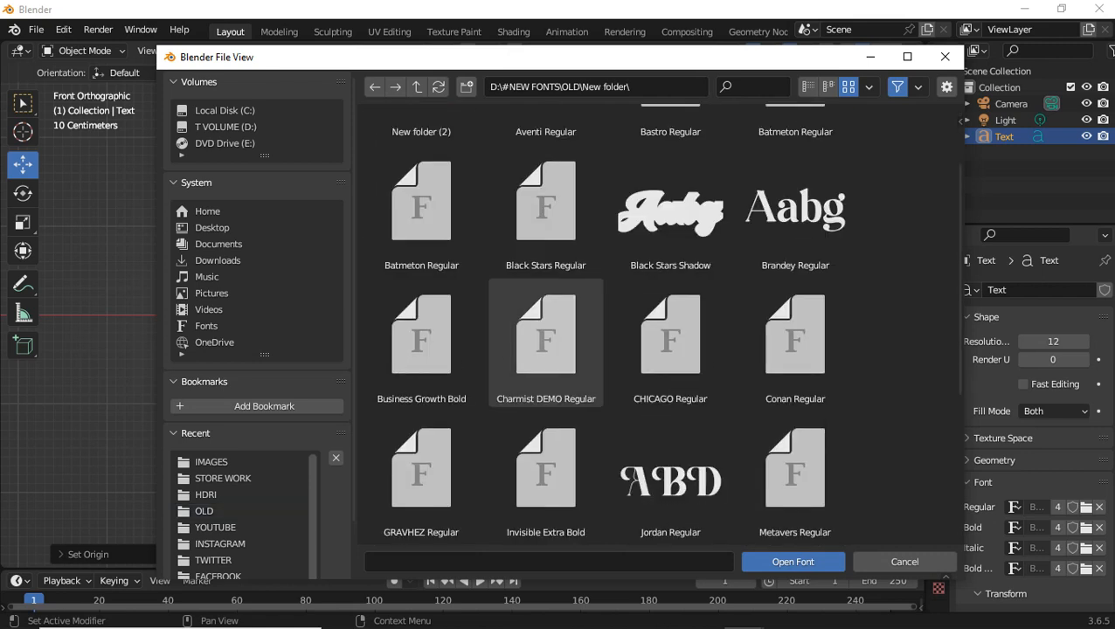
scroll(545, 314, "down", 3)
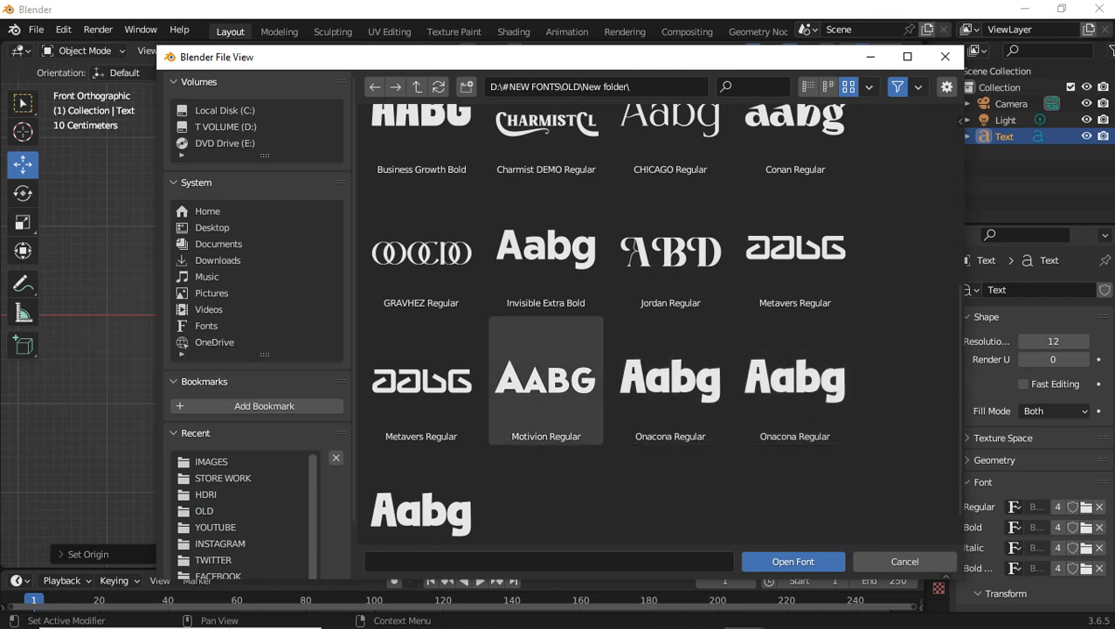
scroll(545, 380, "up", 2)
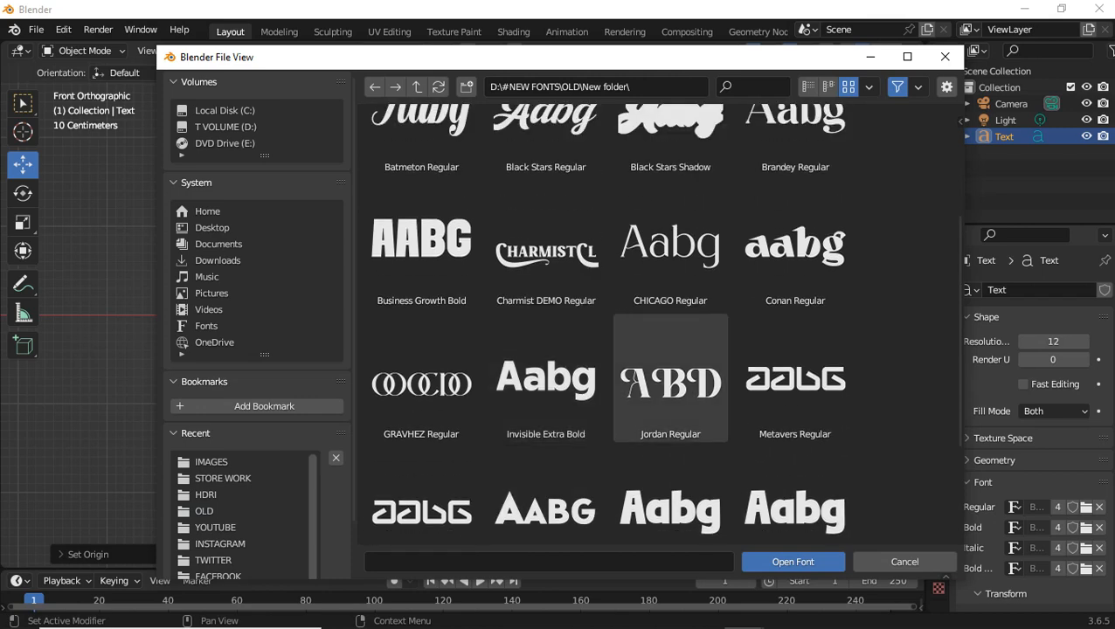
scroll(670, 384, "up", 1)
double_click(670, 393)
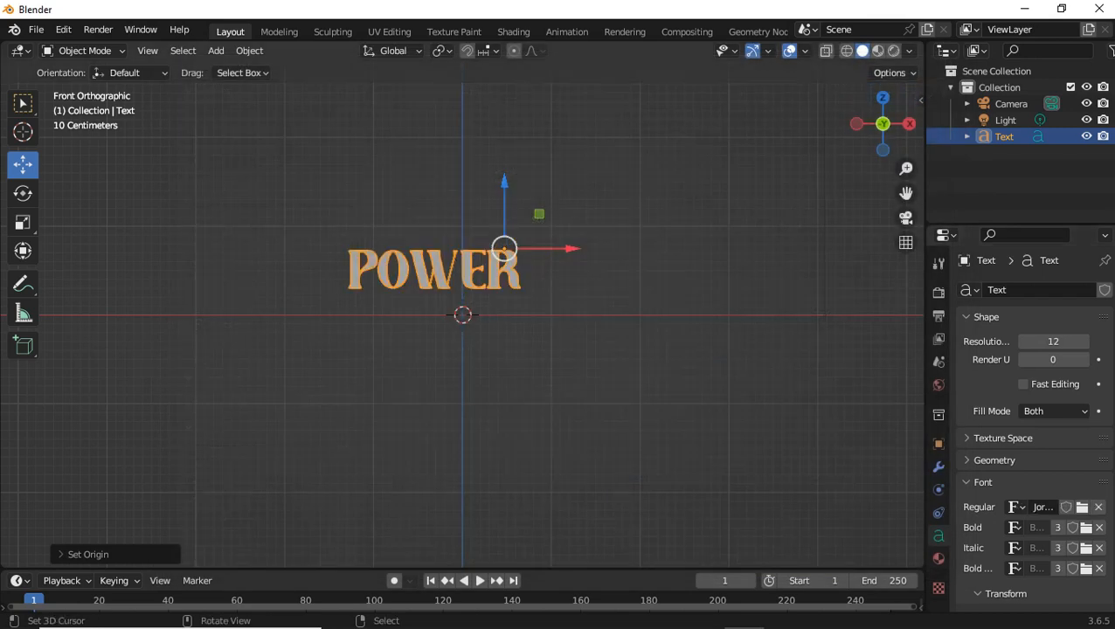
Recenter the origin on the geometry of the text in its new font
scroll(462, 315, "up", 3)
scroll(462, 314, "down", 4)
left_click(250, 51)
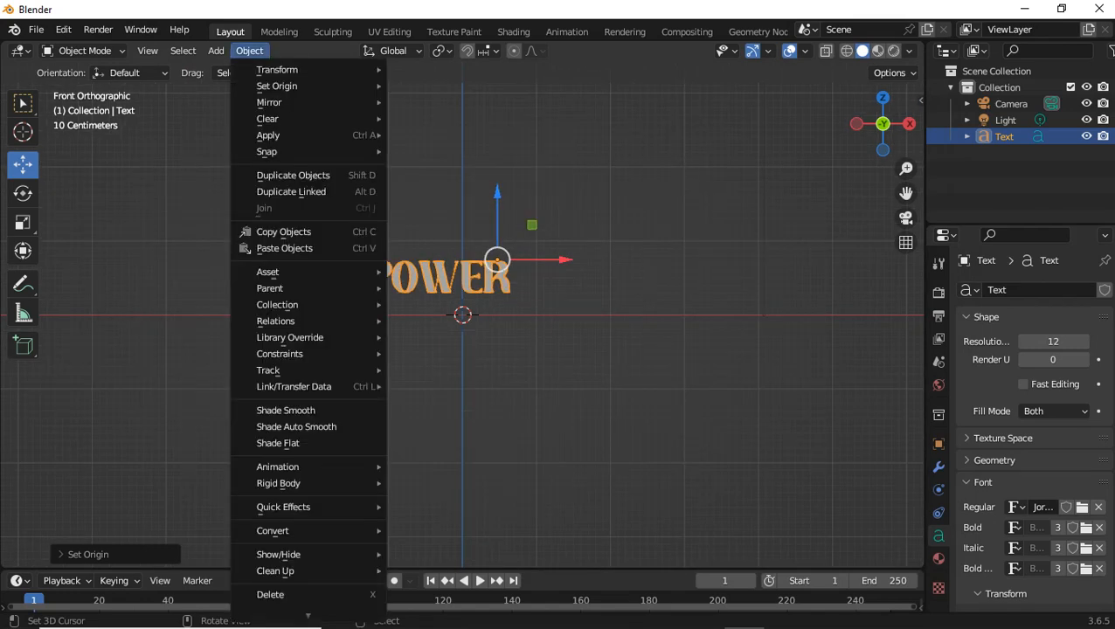
mouse_move(277, 86)
left_click(448, 104)
Scale the POWER text up to several times its size and move it above the world origin, centred horizontally
scroll(463, 314, "down", 5)
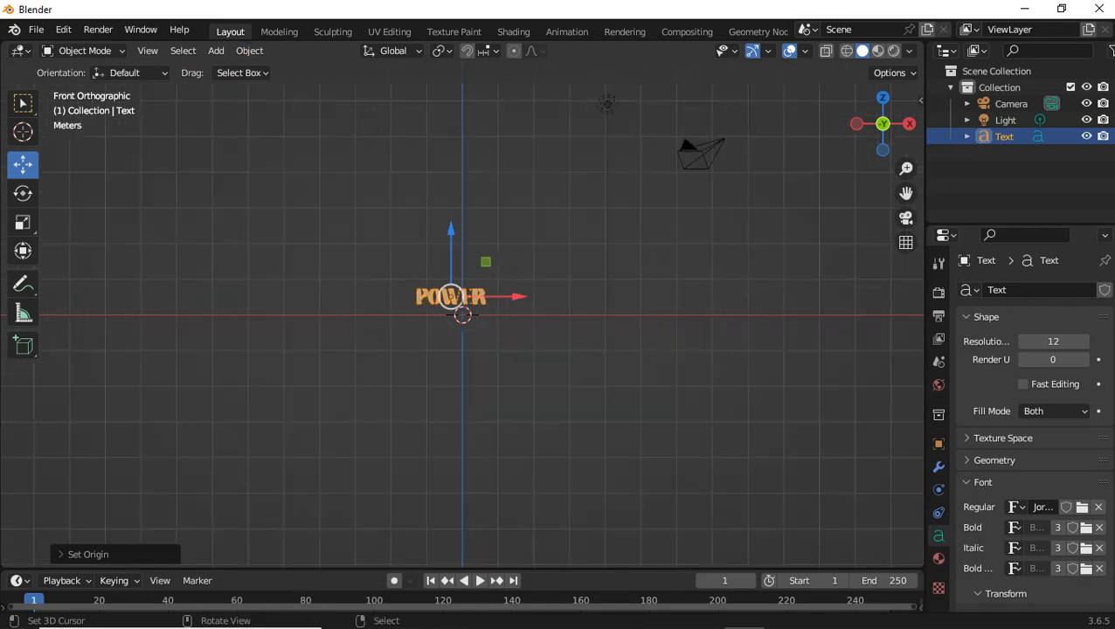
key("s")
left_click(655, 309)
key("g")
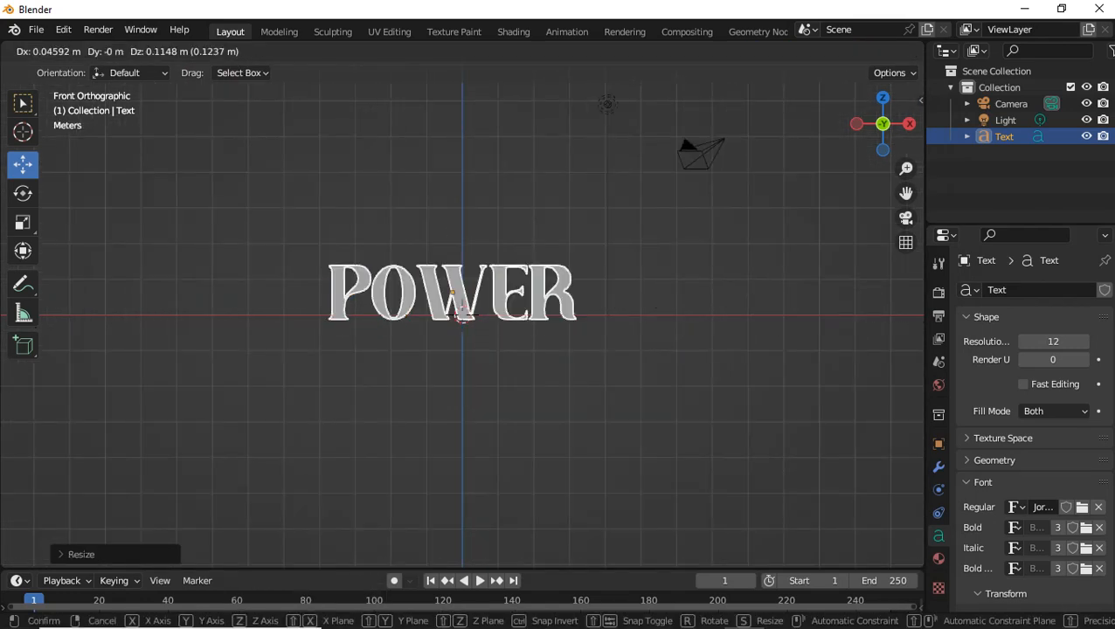
left_click(662, 230)
key("s")
left_click(716, 421)
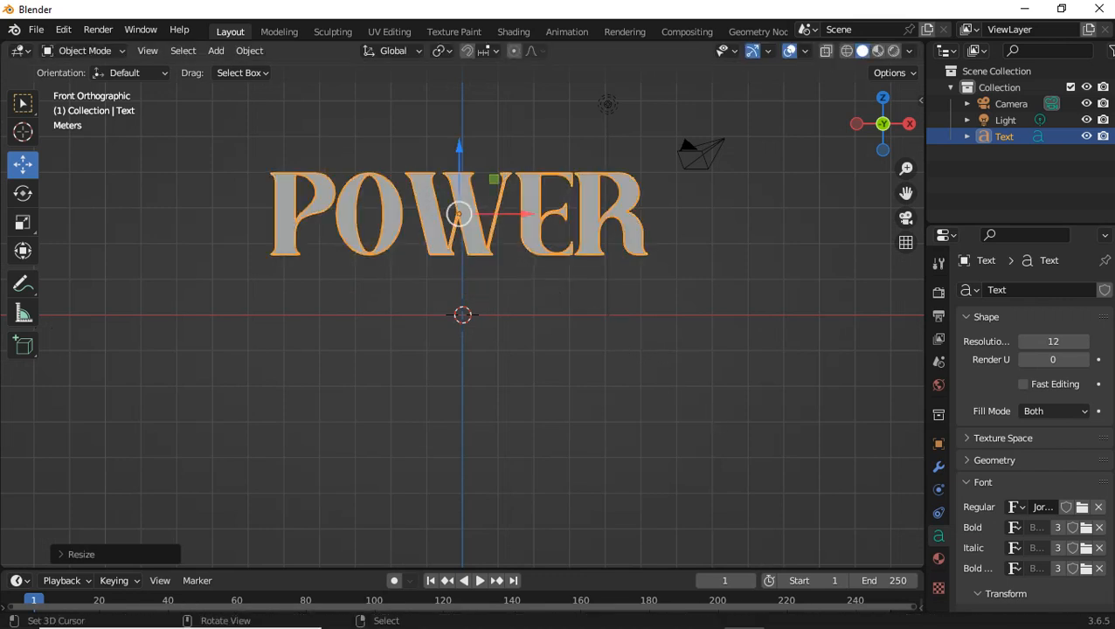
Set the text's extrude to 0.165 m and scale the text down along the Y axis to make it thinner
key("KP_7")
left_click(994, 461)
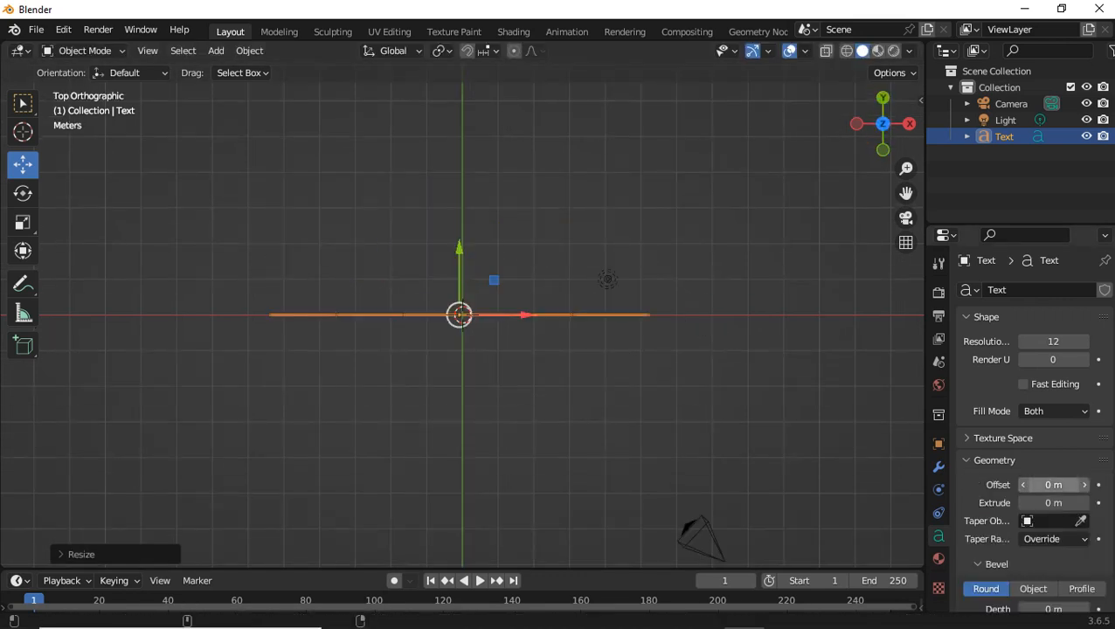
left_click_drag(1053, 503, 1088, 503)
key("s")
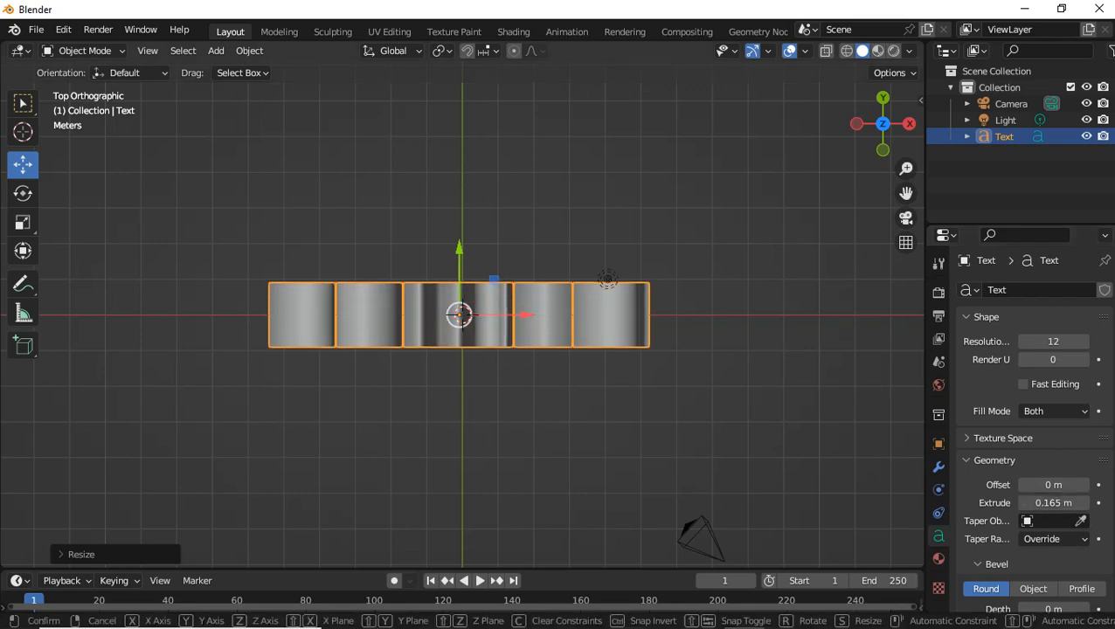
key("y")
left_click(454, 274)
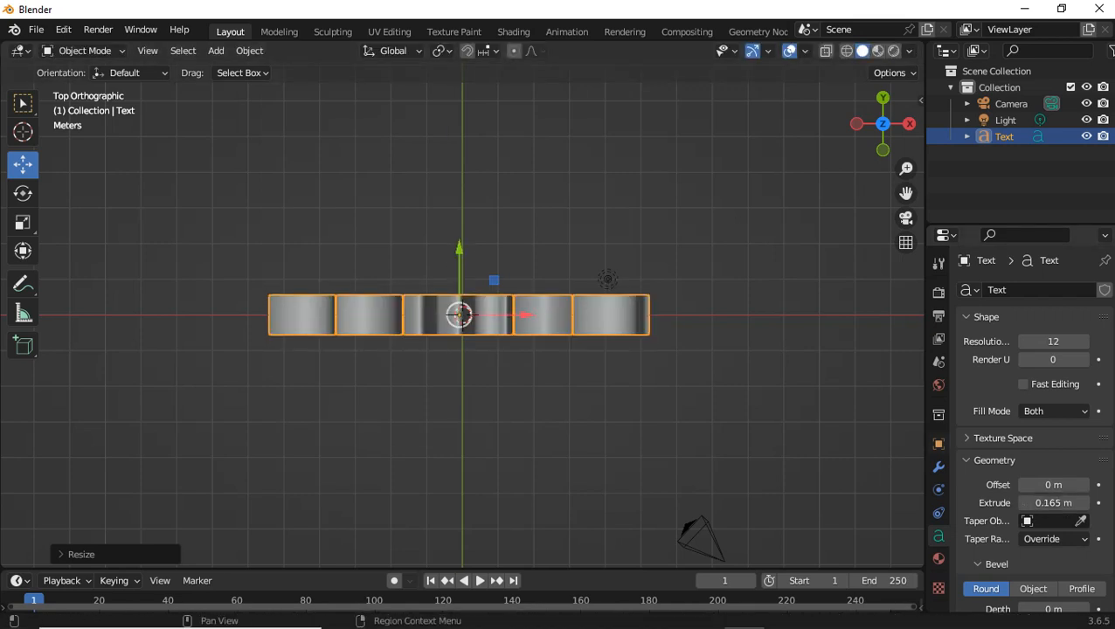
Set the text's fill mode to None and its bevel depth to 0.01 m
key("KP_1")
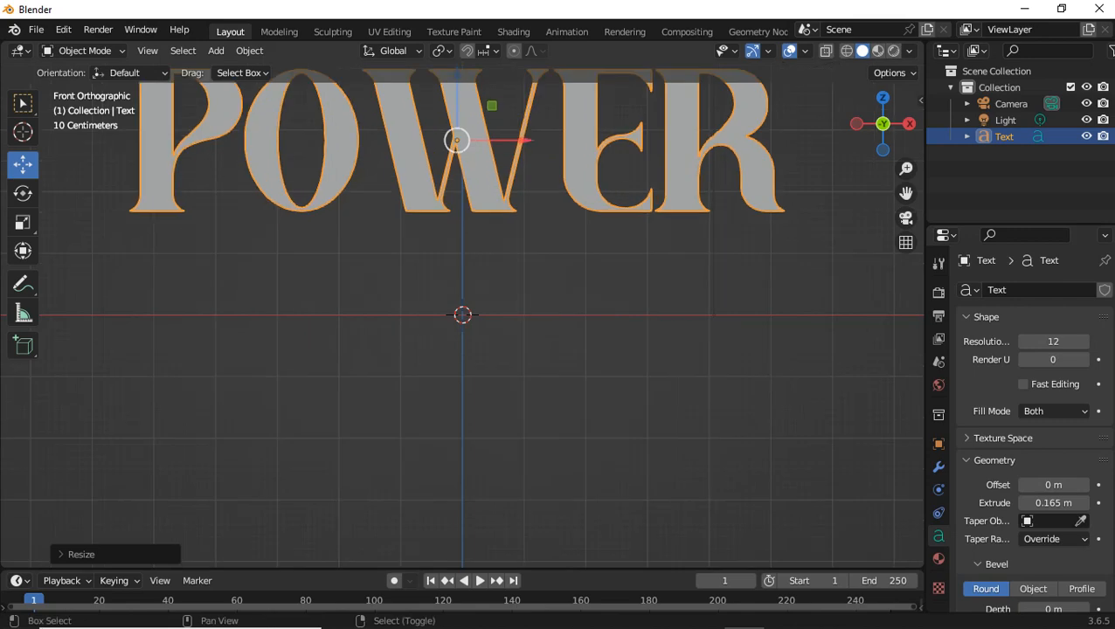
middle_click_drag(462, 275, 438, 400, "shift")
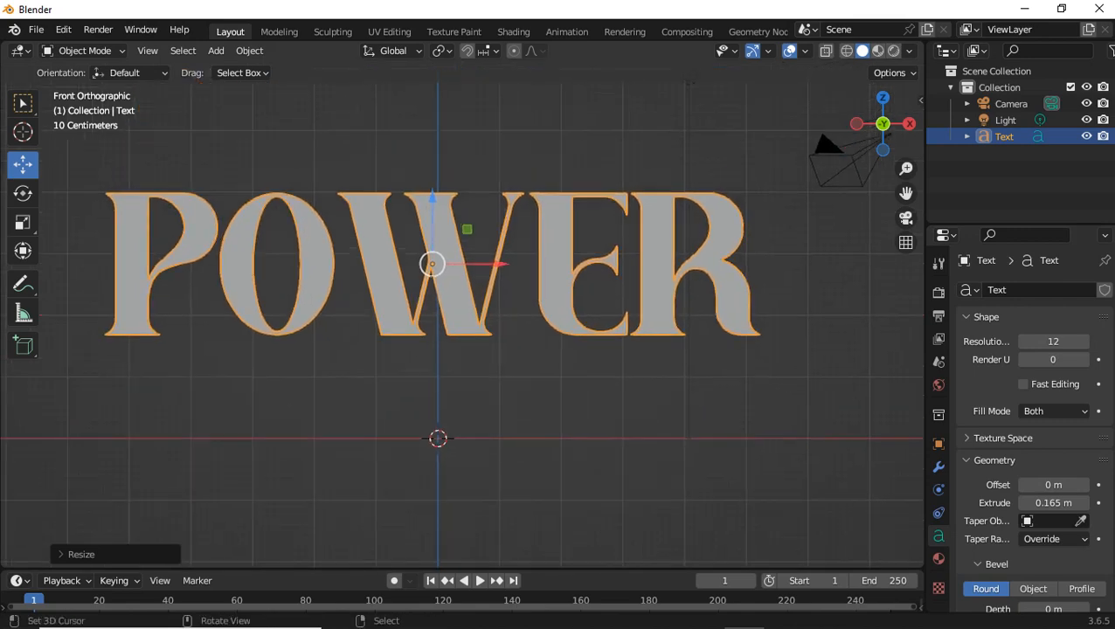
scroll(438, 400, "up", 1)
middle_click_drag(437, 350, 337, 430)
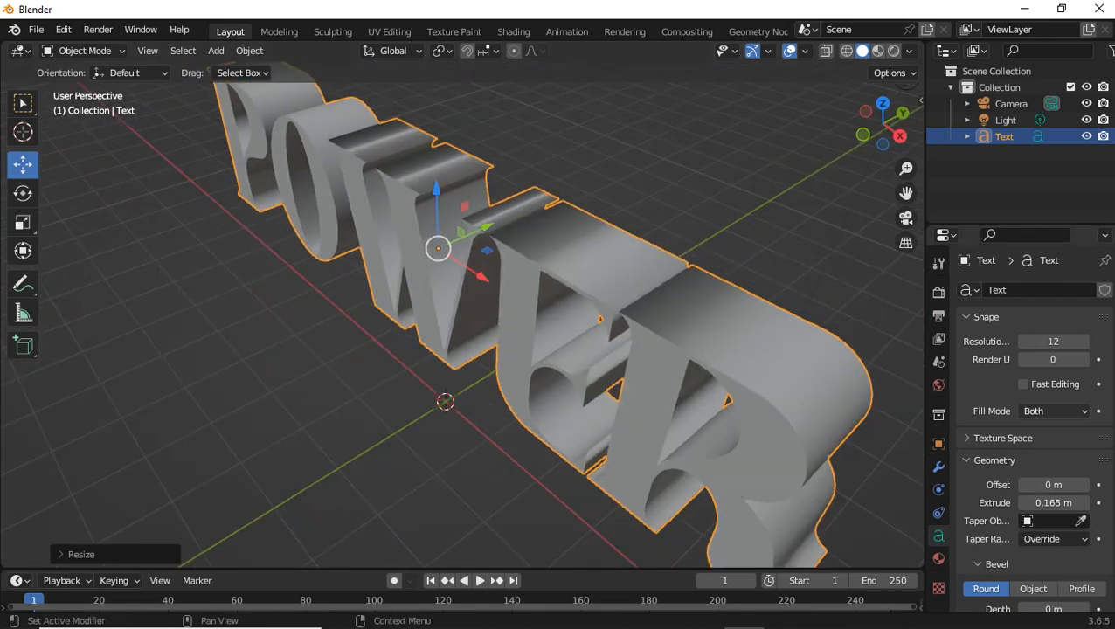
left_click(1053, 411)
left_click(1022, 427)
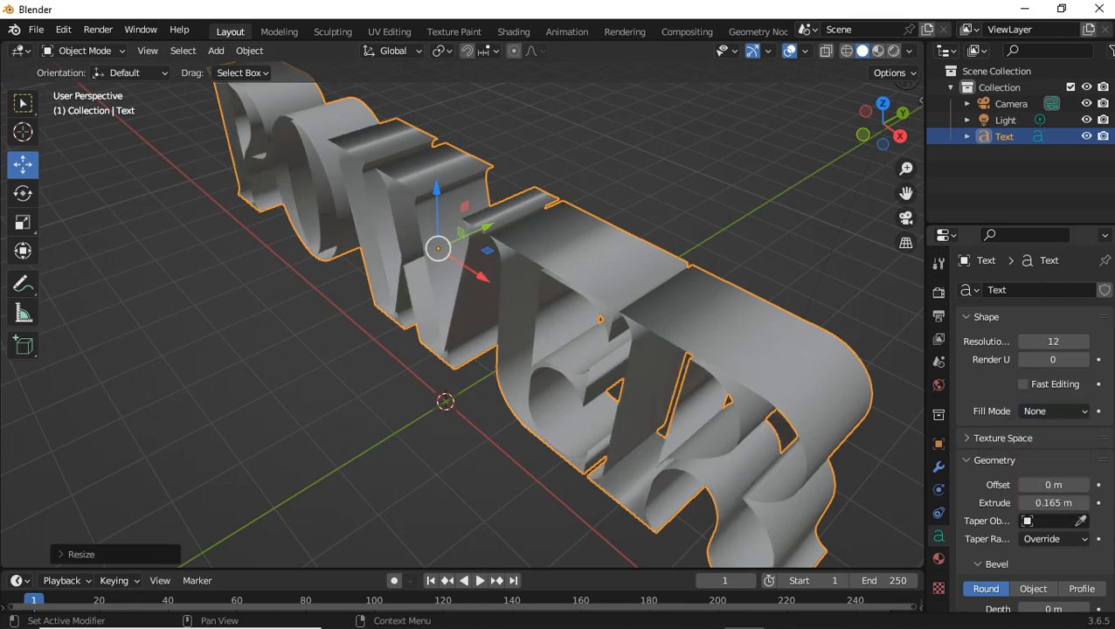
scroll(1049, 498, "down", 3)
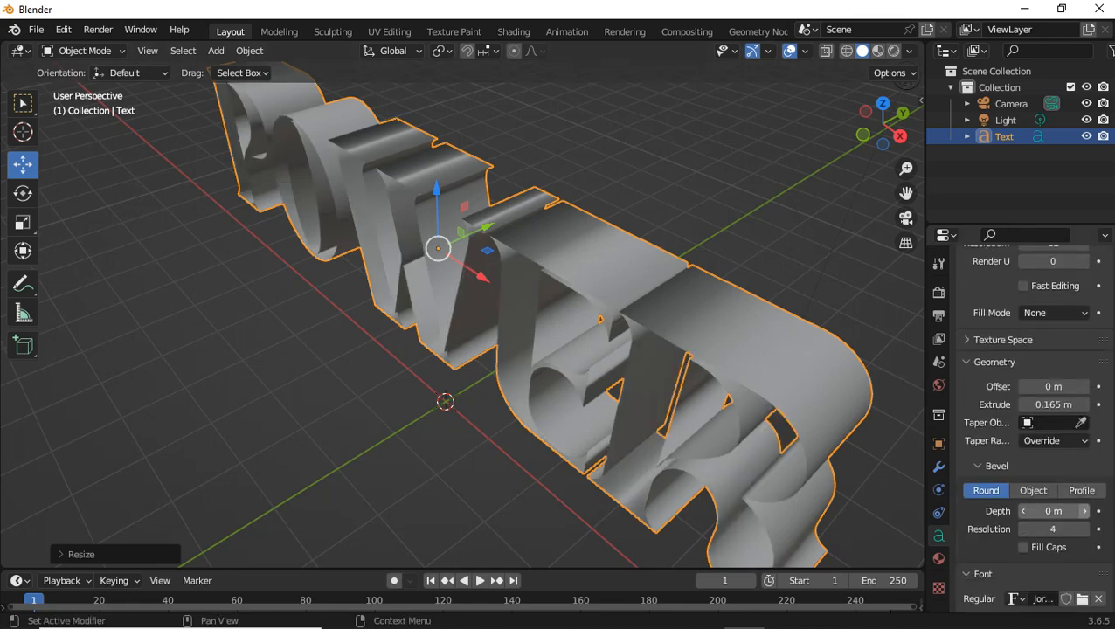
left_click(1082, 511)
Duplicate the text in place and move the duplicate slightly backward along the Y axis
key("shift+d")
right_click(525, 204)
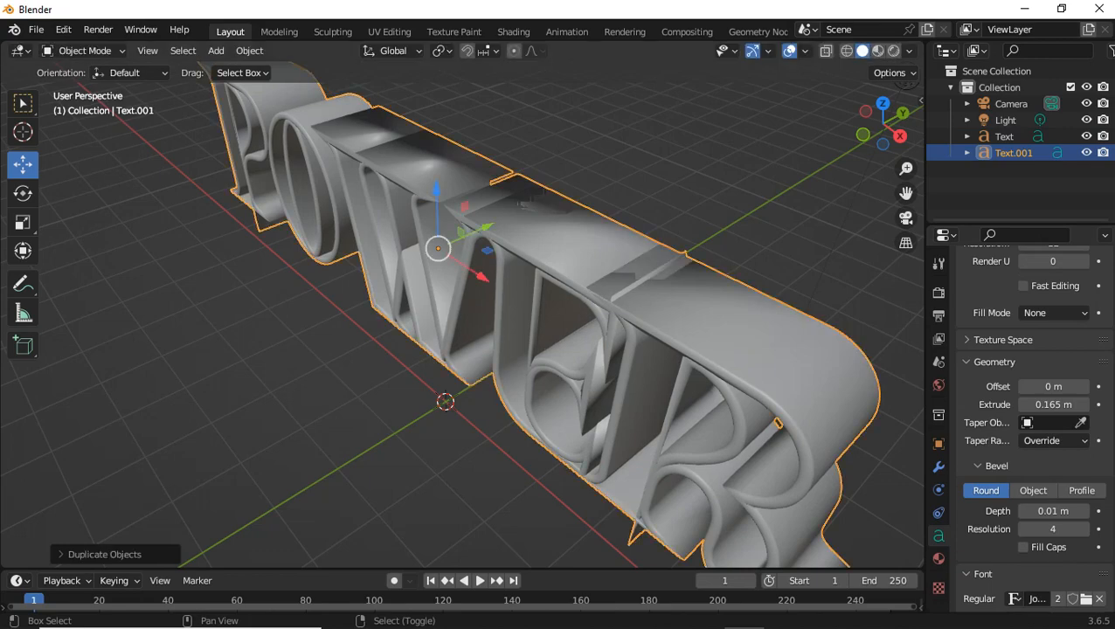
key("g")
key("y")
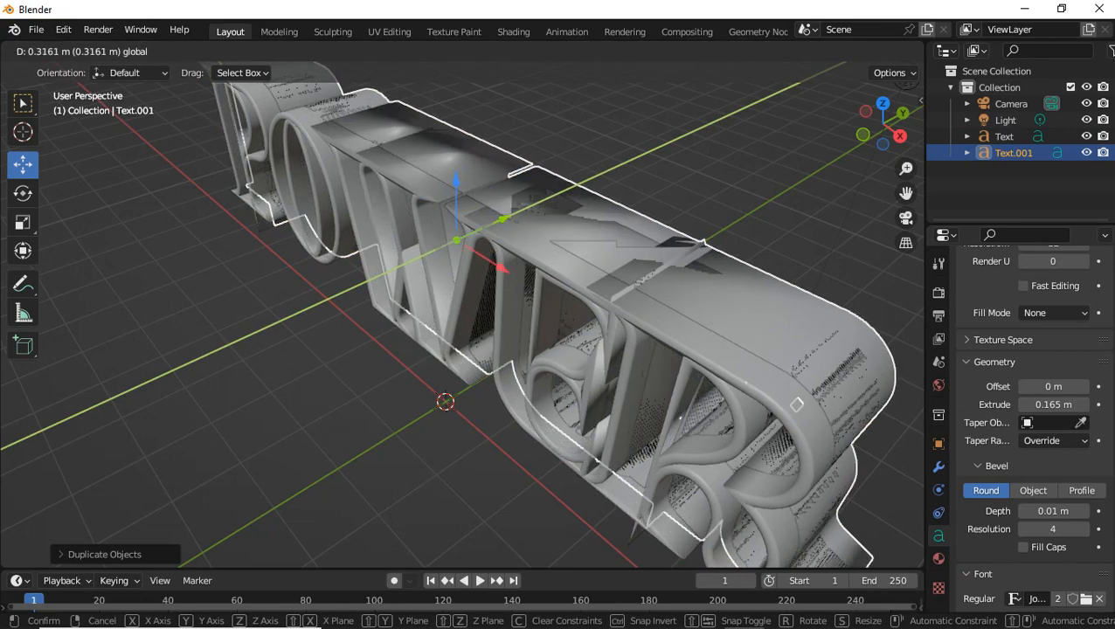
key("Return")
Set the duplicate text's fill mode to Both and its bevel depth to 0.02 m
left_click(1054, 312)
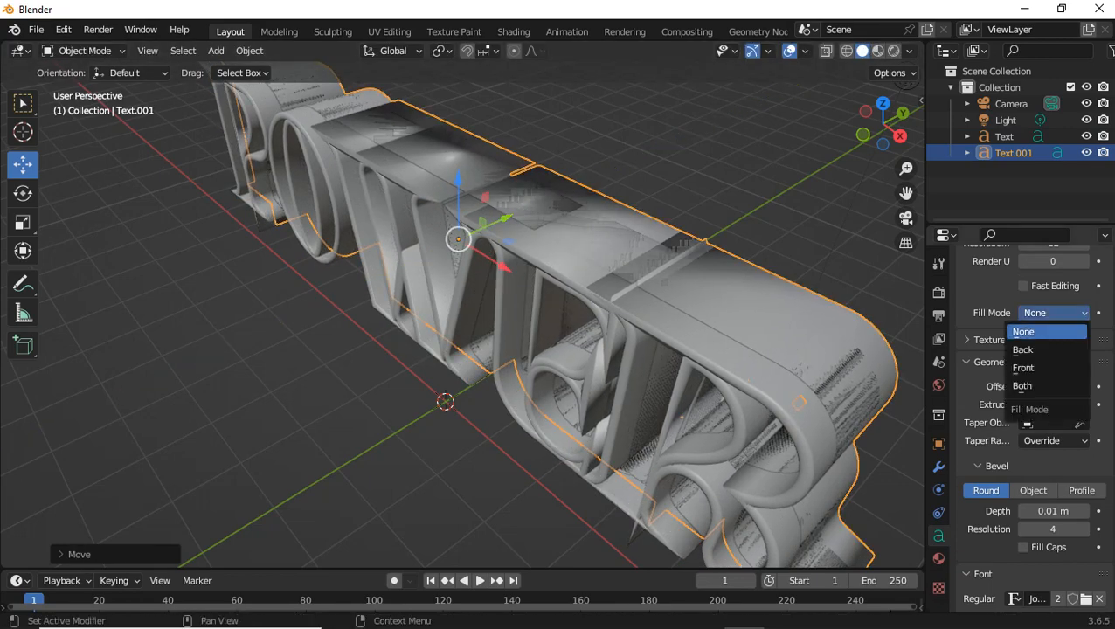
left_click(1024, 385)
key("KP_1")
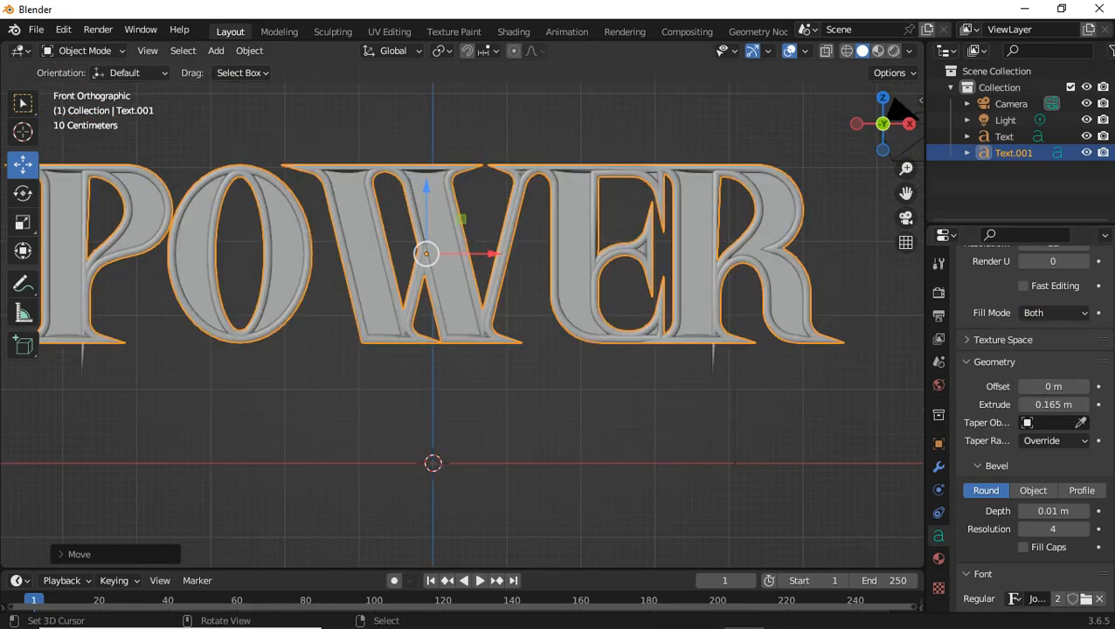
scroll(437, 262, "up", 1)
middle_click_drag(489, 262, 362, 441)
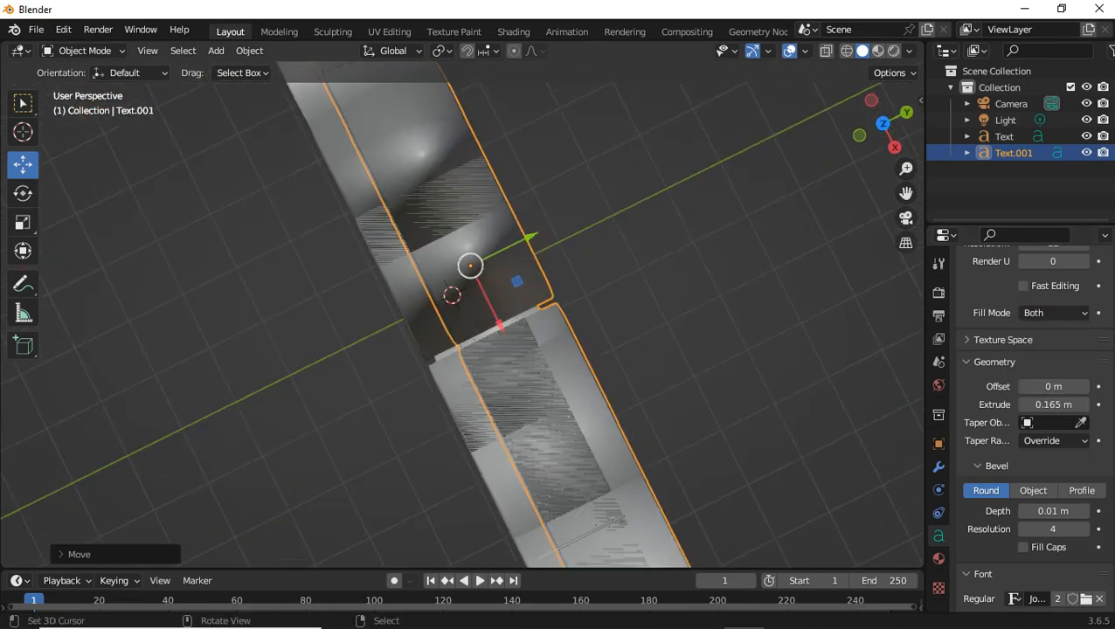
scroll(363, 442, "up", 1)
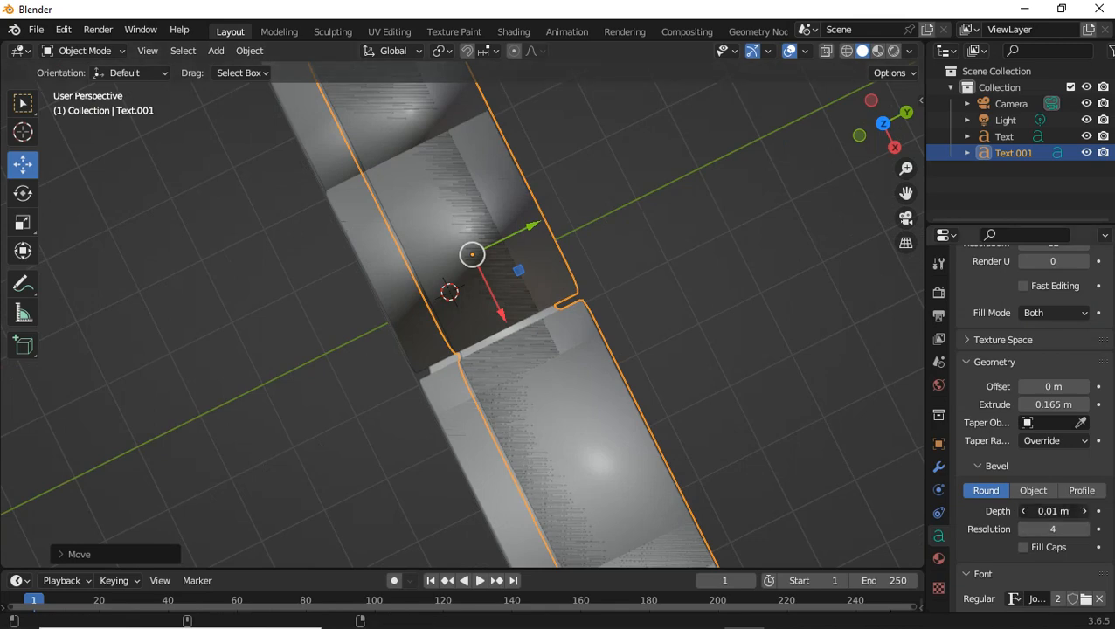
left_click(1084, 512)
key("KP_1")
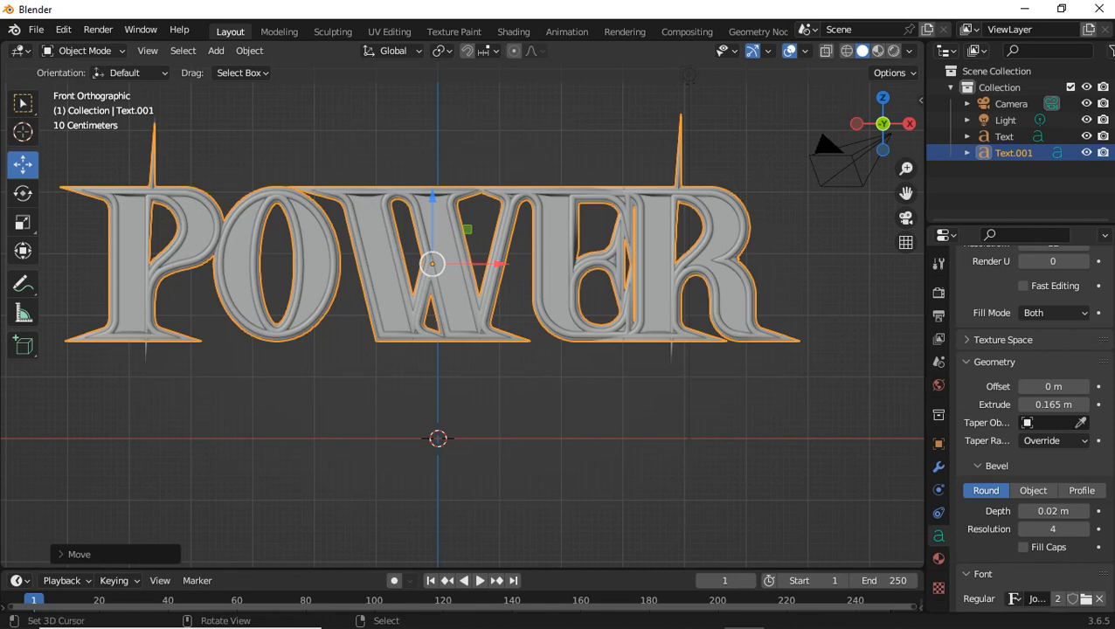
key("z")
left_click(368, 293)
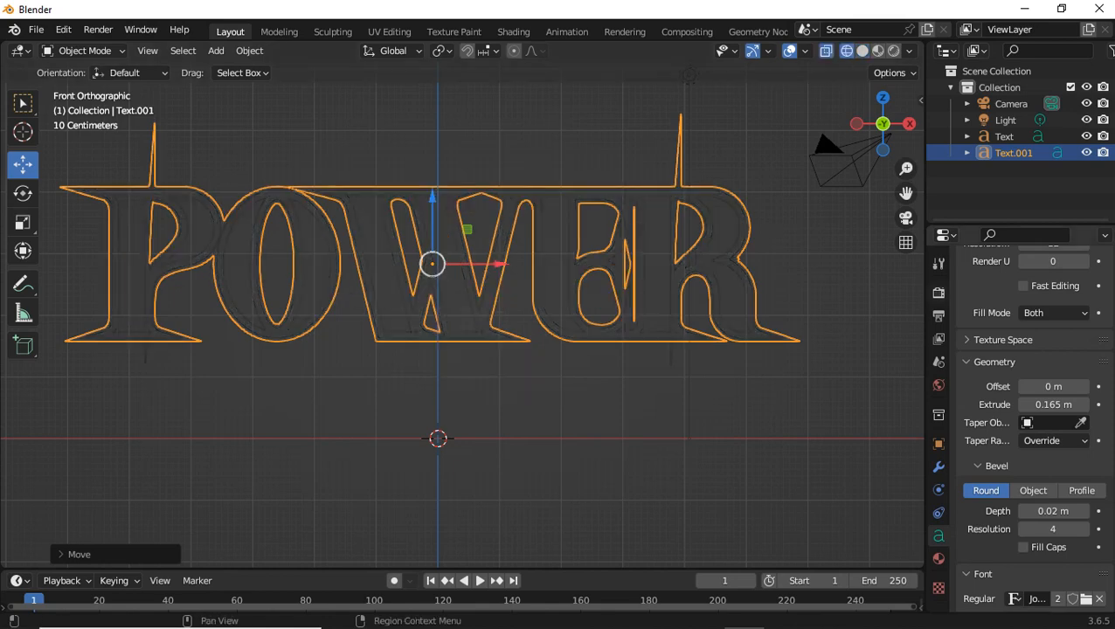
left_click(939, 292)
left_click(999, 462)
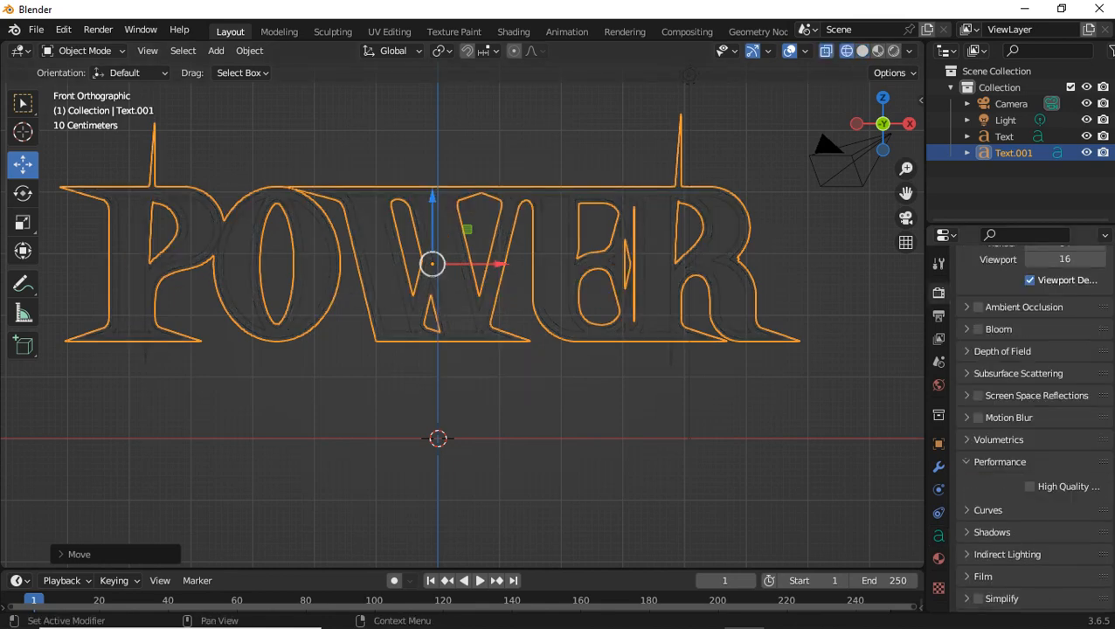
left_click(999, 462)
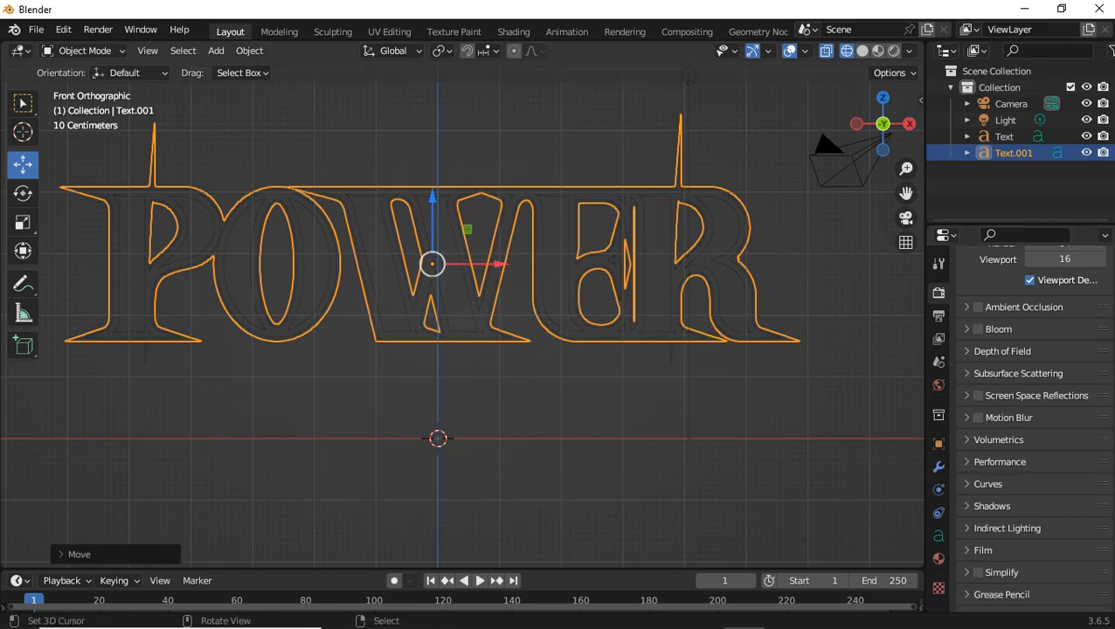
key("z")
left_click(721, 330)
Add a new material to the rear duplicate text and a separate new material to the front text
left_click(938, 559)
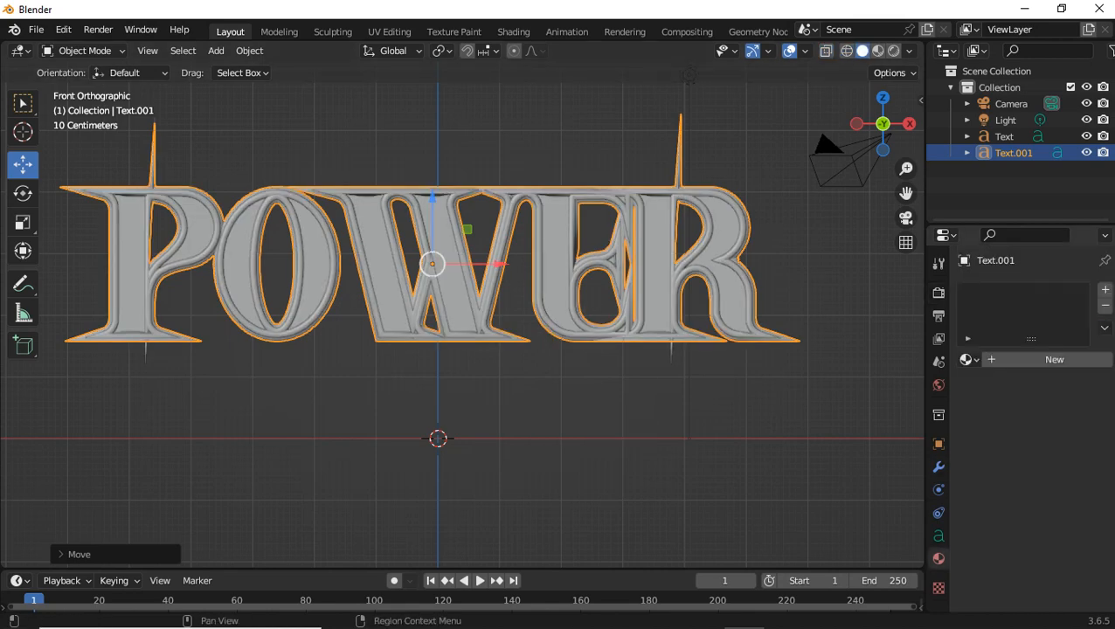
left_click(1052, 359)
right_click(734, 298)
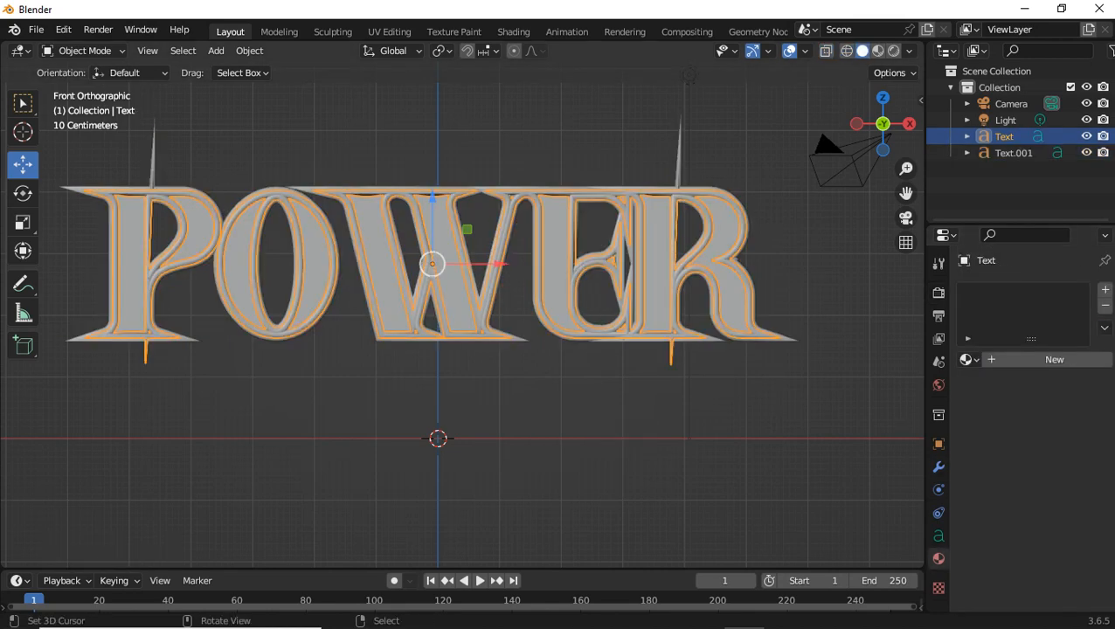
left_click(1052, 359)
Add a plane mesh at the world origin and rotate it 90° about the X axis so it stands upright
scroll(461, 323, "down", 4)
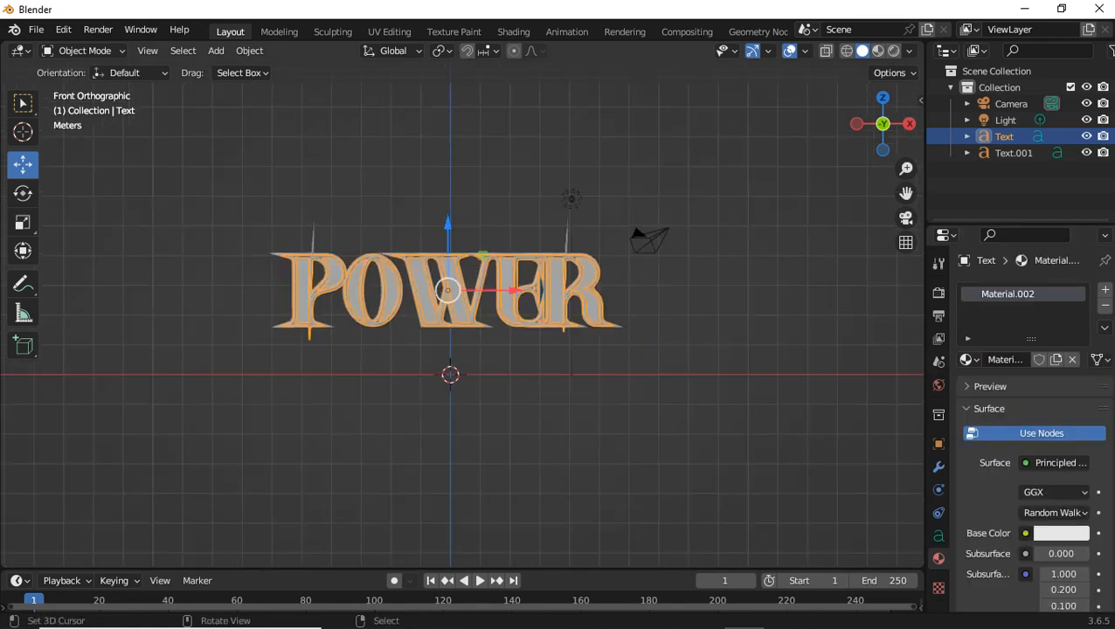
key("KP_7")
key("shift+a")
mouse_move(367, 154)
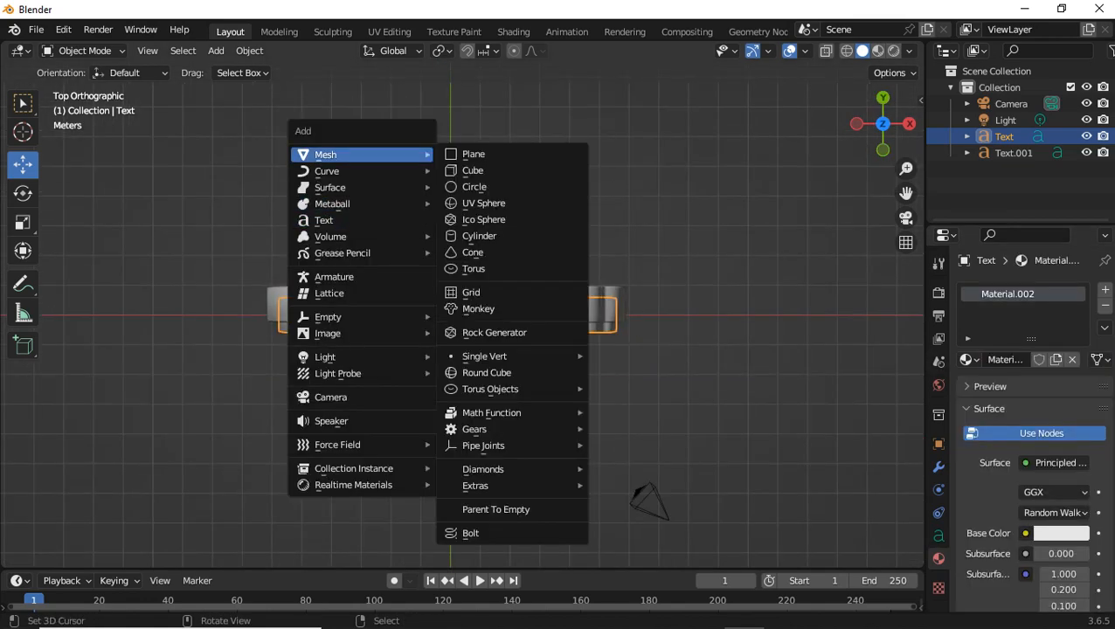
left_click(472, 154)
key("KP_1")
type("r")
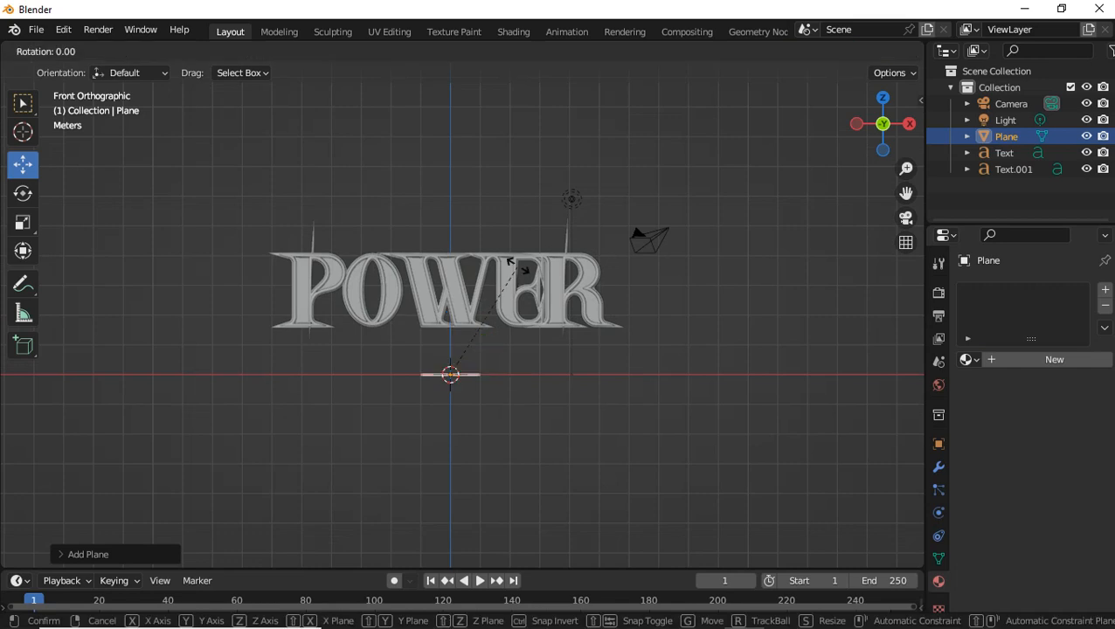
type("x90")
key("Return")
middle_click_drag(515, 266, 519, 270)
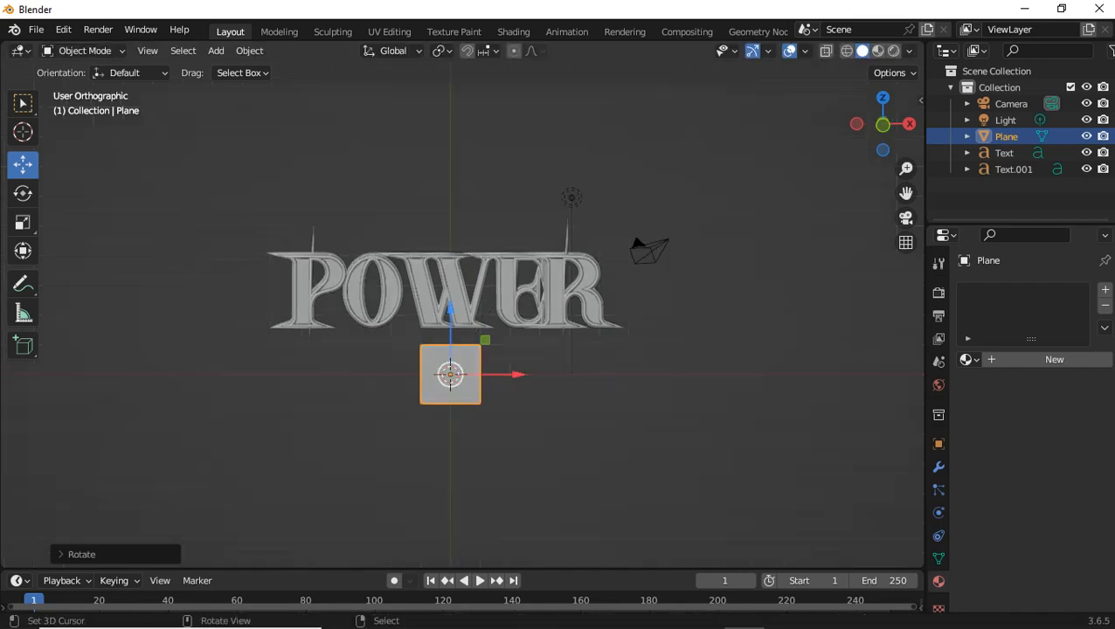
Move the plane back along the Y axis behind the text and raise it to the base of the letters
key("KP_7")
key("g")
key("y")
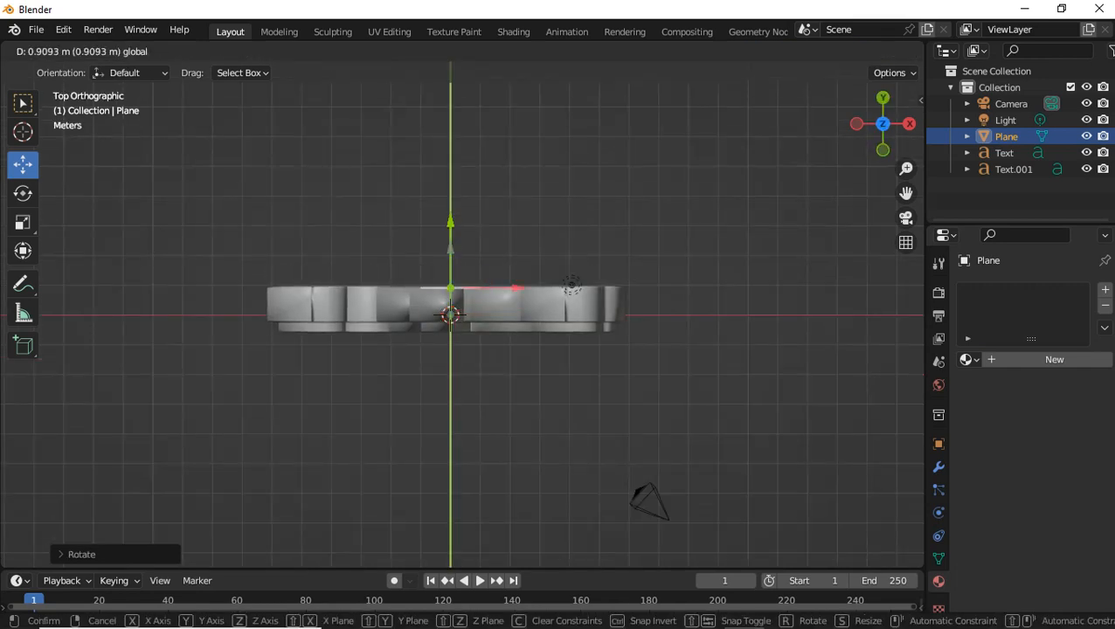
key("Return")
key("KP_1")
key("g")
key("Escape")
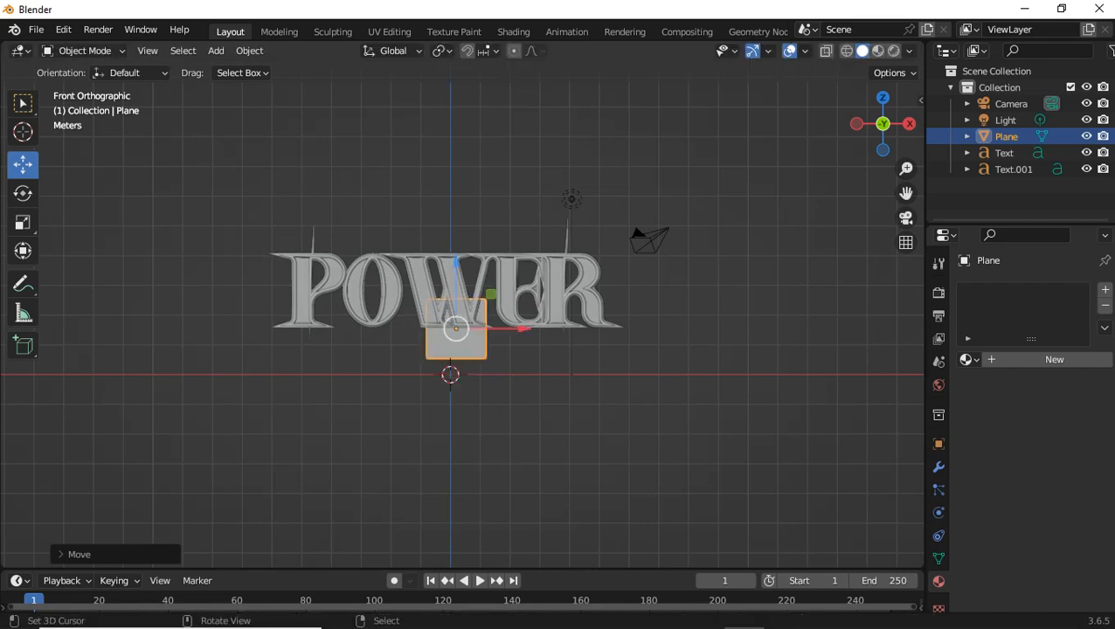
Scale the plane up until it forms a backdrop much larger than the POWER text
key("s")
left_click(609, 319)
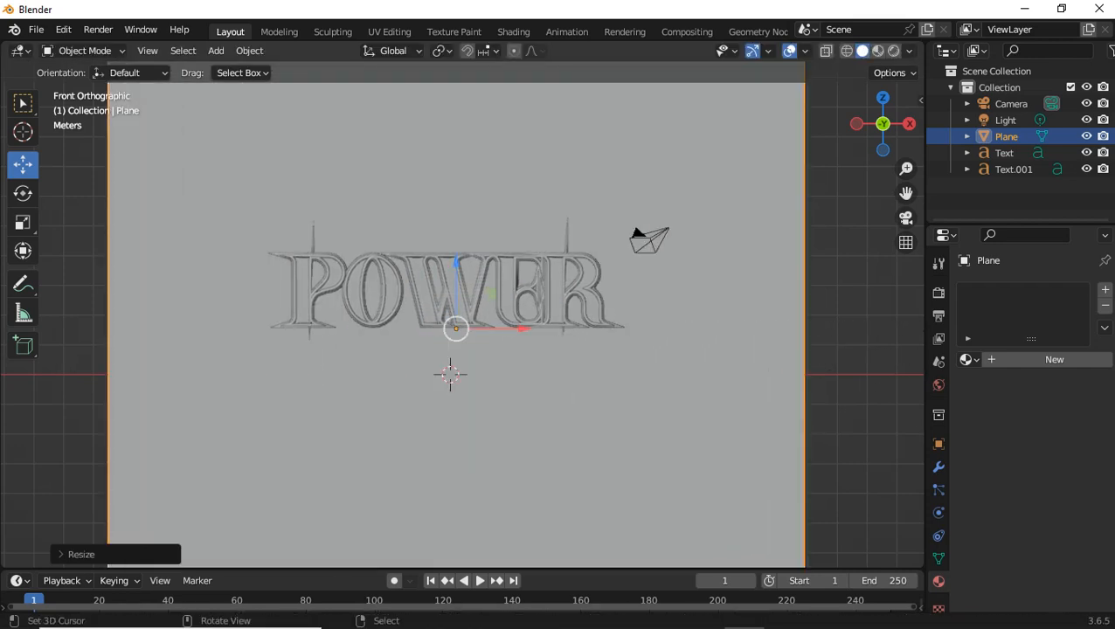
key("s")
left_click(788, 423)
Look through the camera, lock the camera to the view and pull it back until nearly the whole text fits the frame
scroll(460, 319, "up", 2)
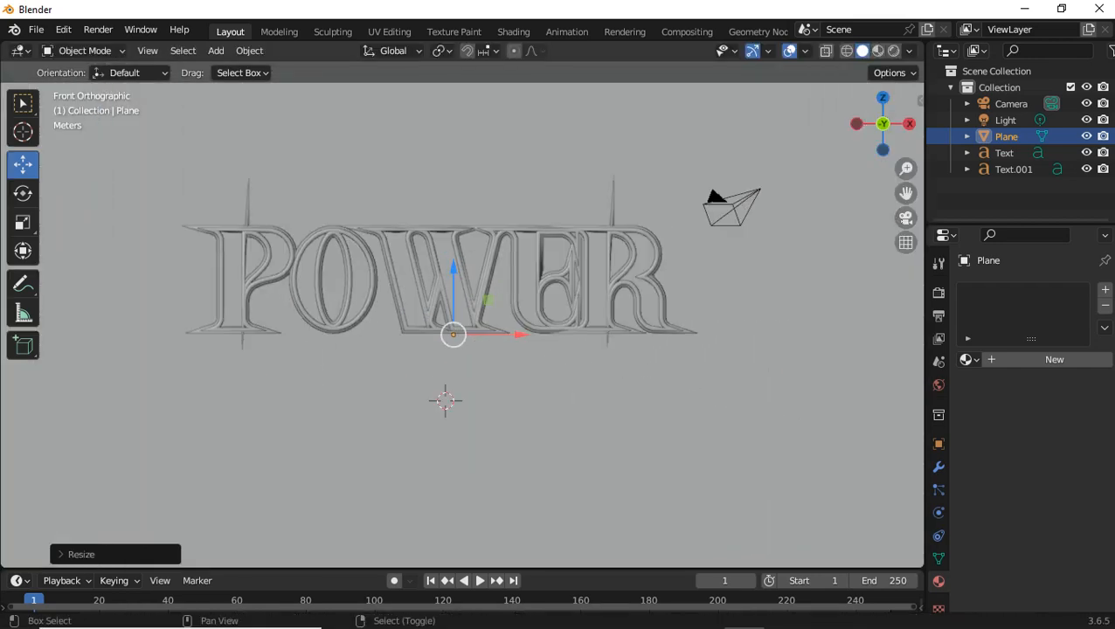
scroll(465, 311, "up", 1)
key("KP_0")
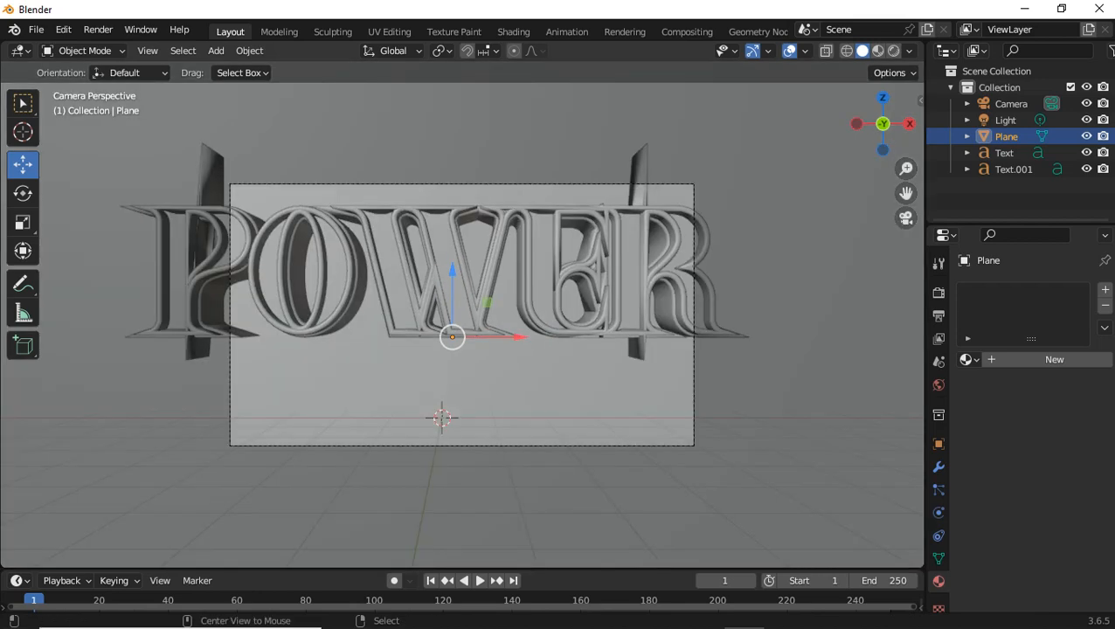
scroll(462, 314, "up", 3)
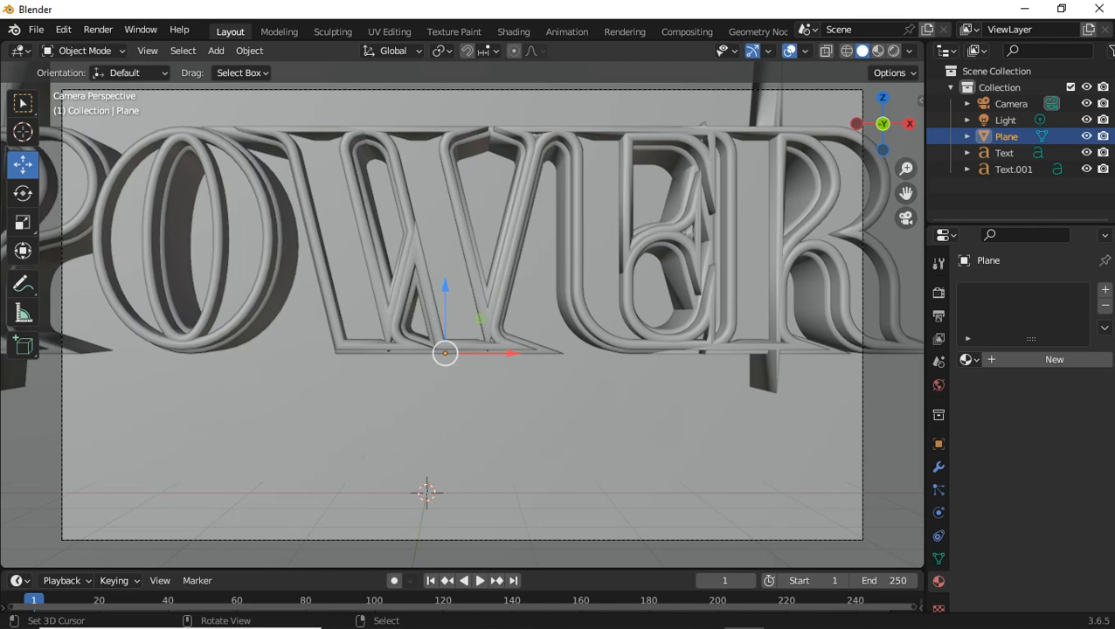
key("n")
left_click(914, 173)
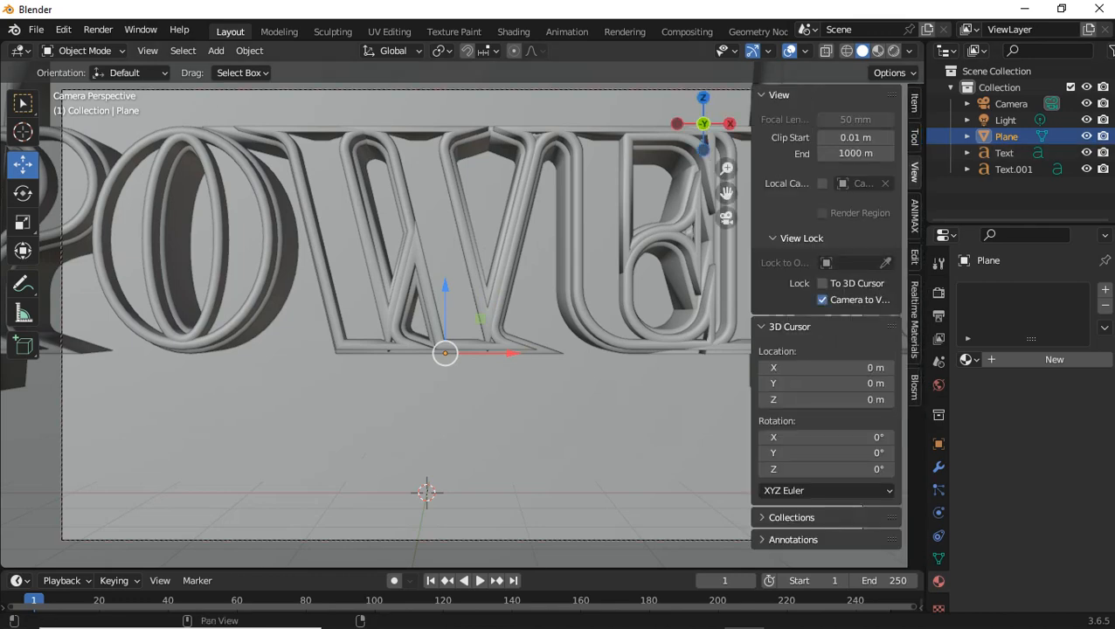
key("n")
scroll(462, 314, "down", 5)
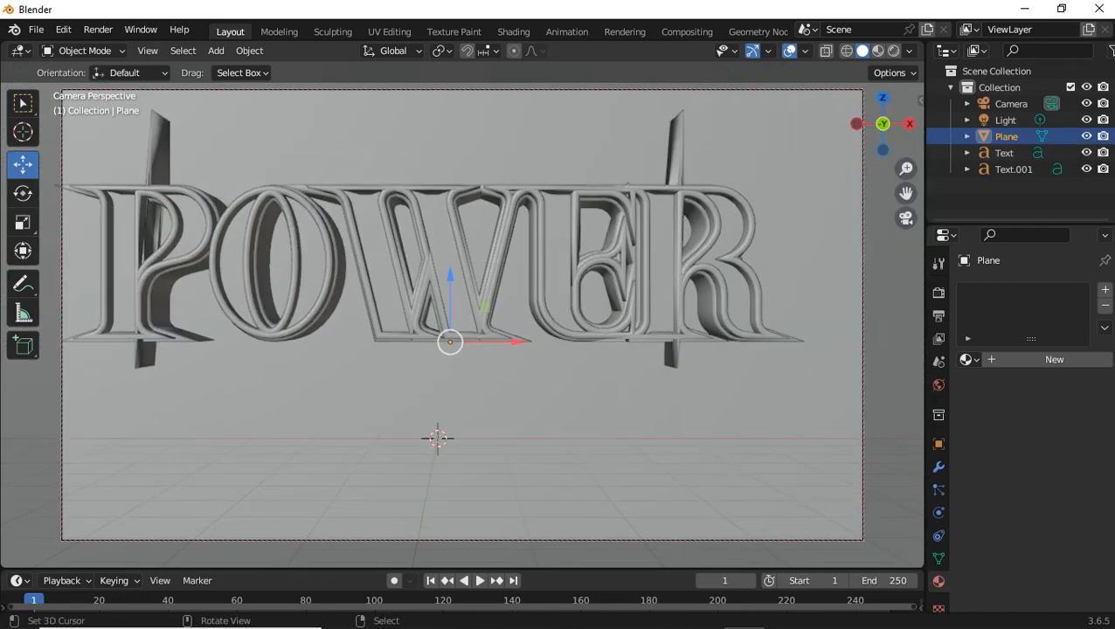
Select the camera and adjust its position and distance so the POWER text is centred across the frame
left_click(1011, 104)
key("g")
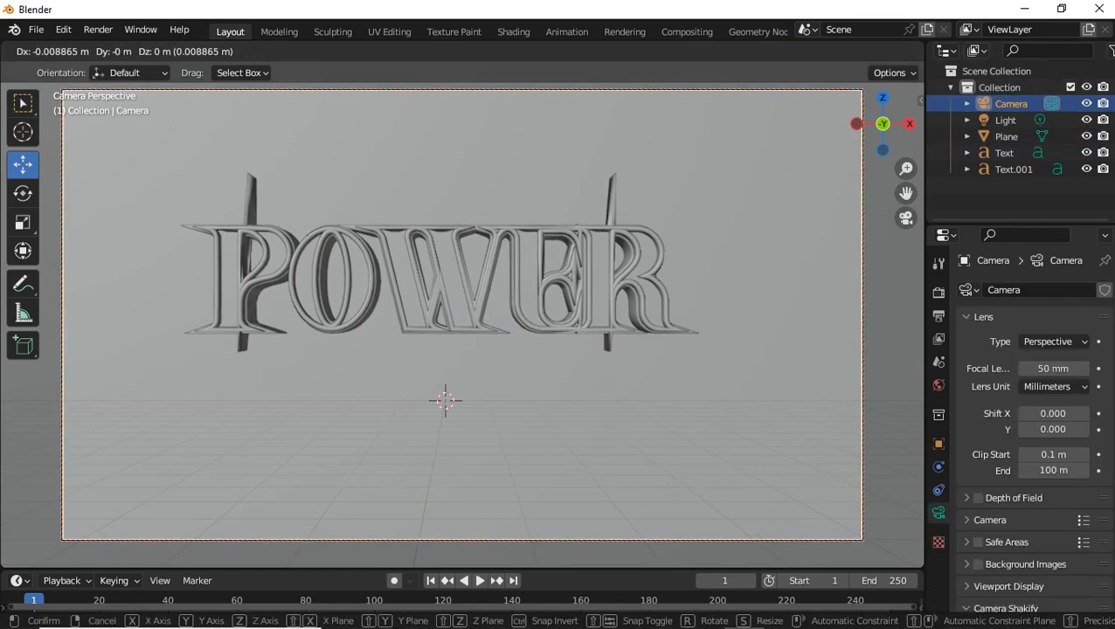
key("Return")
scroll(462, 315, "up", 4)
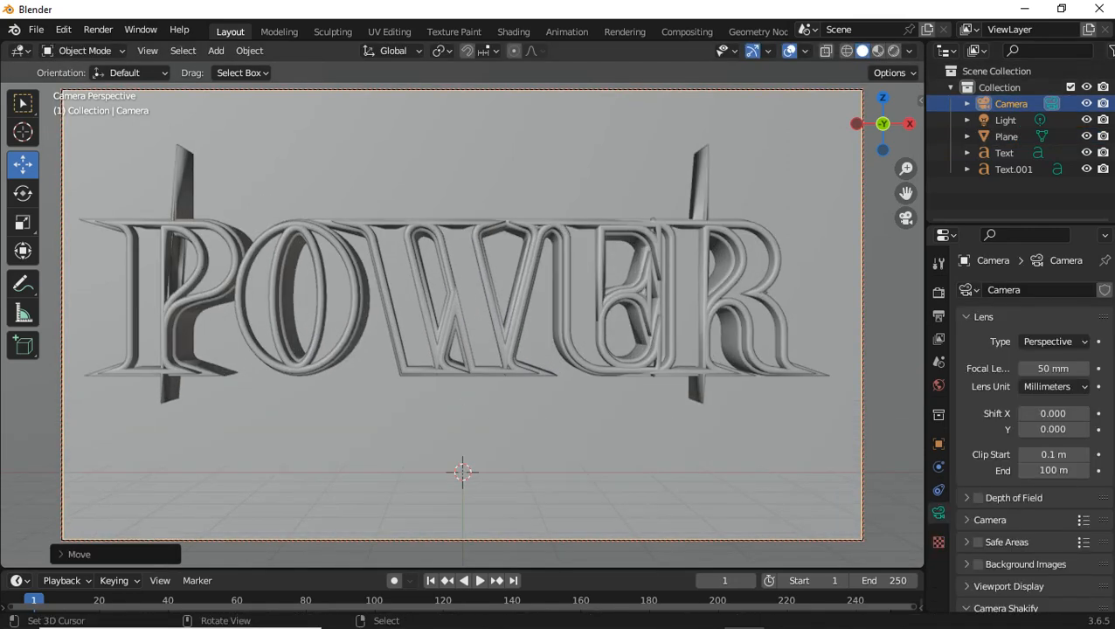
key("g")
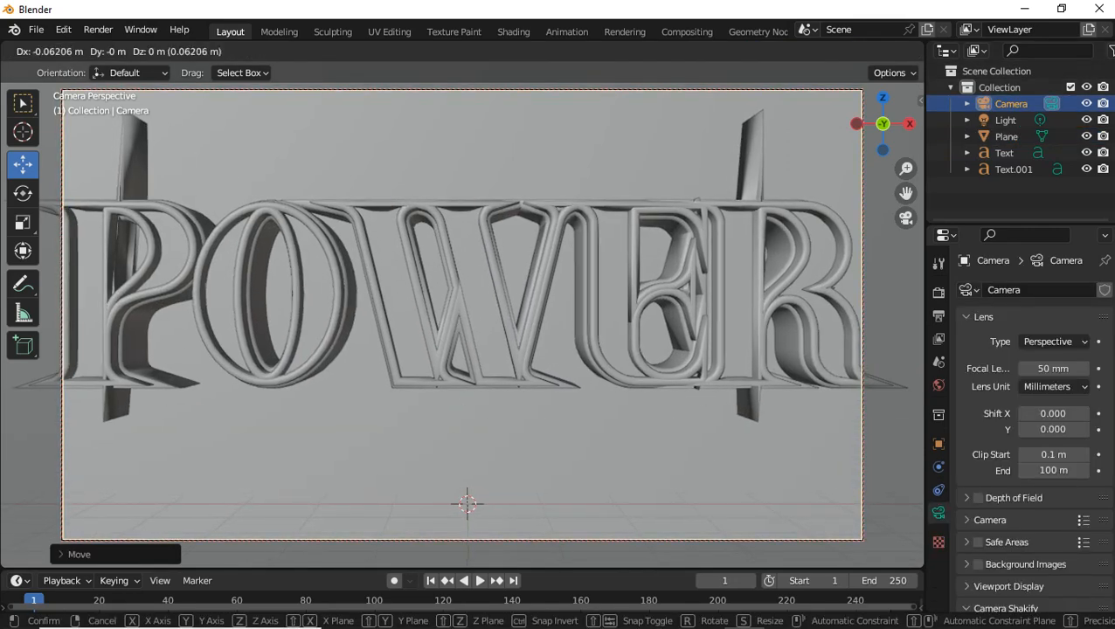
key("Return")
scroll(462, 314, "down", 1)
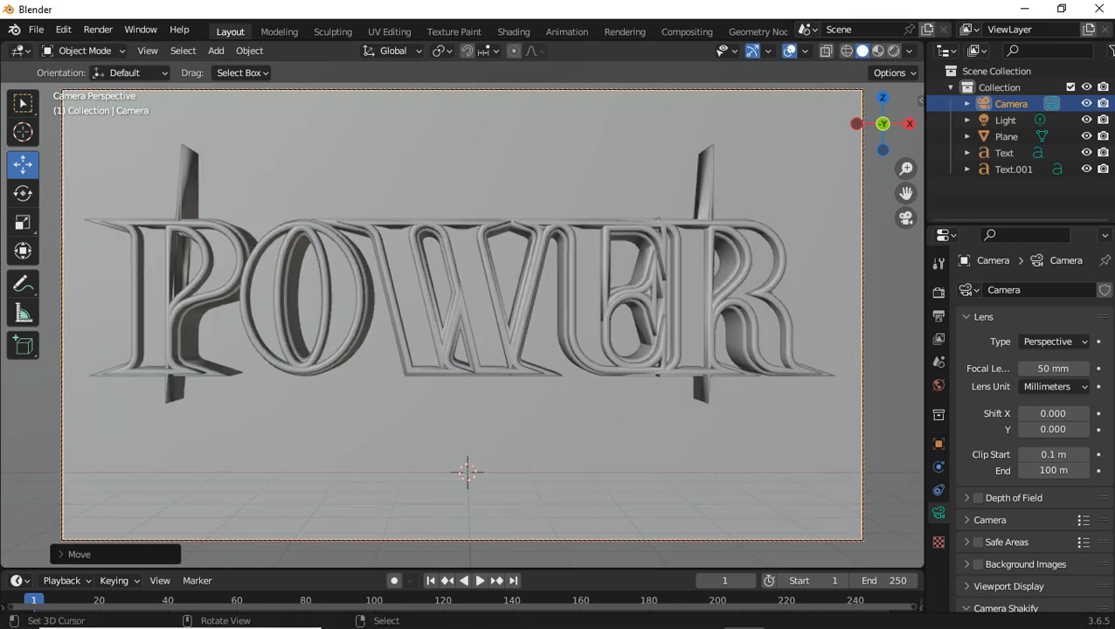
key("g")
key("x")
key("Return")
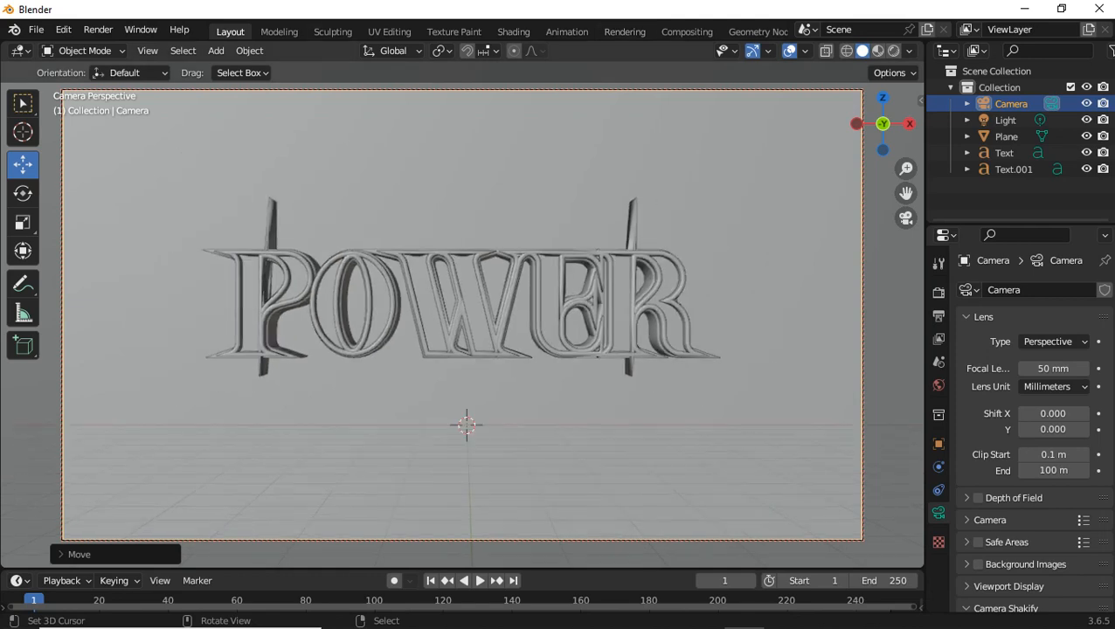
Switch to the Animation workspace and show its camera view in rendered shading
key("z")
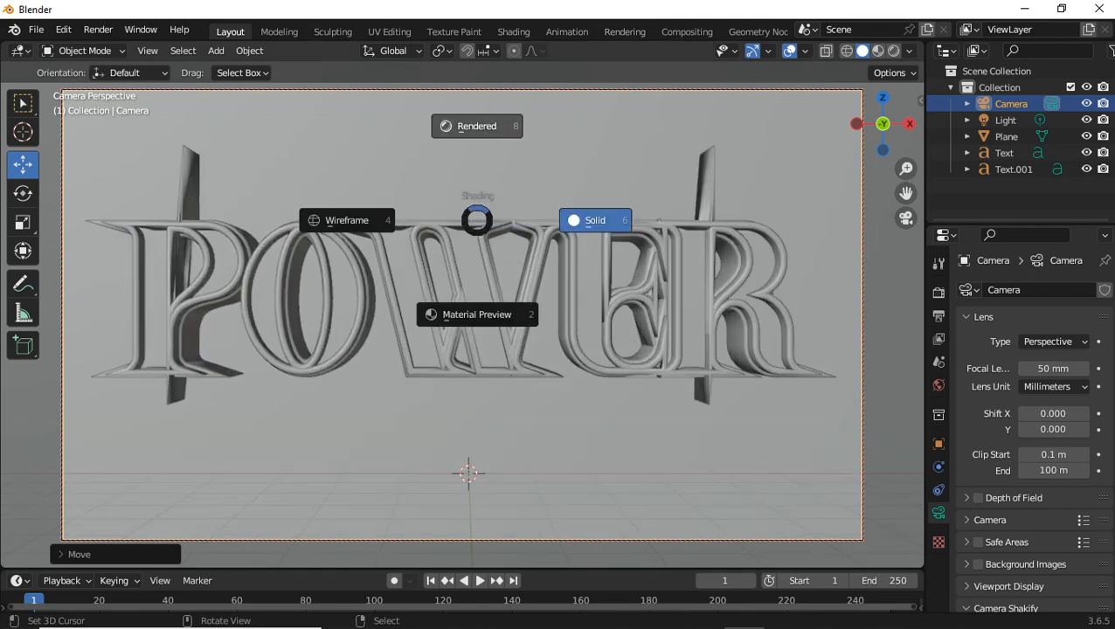
key("8")
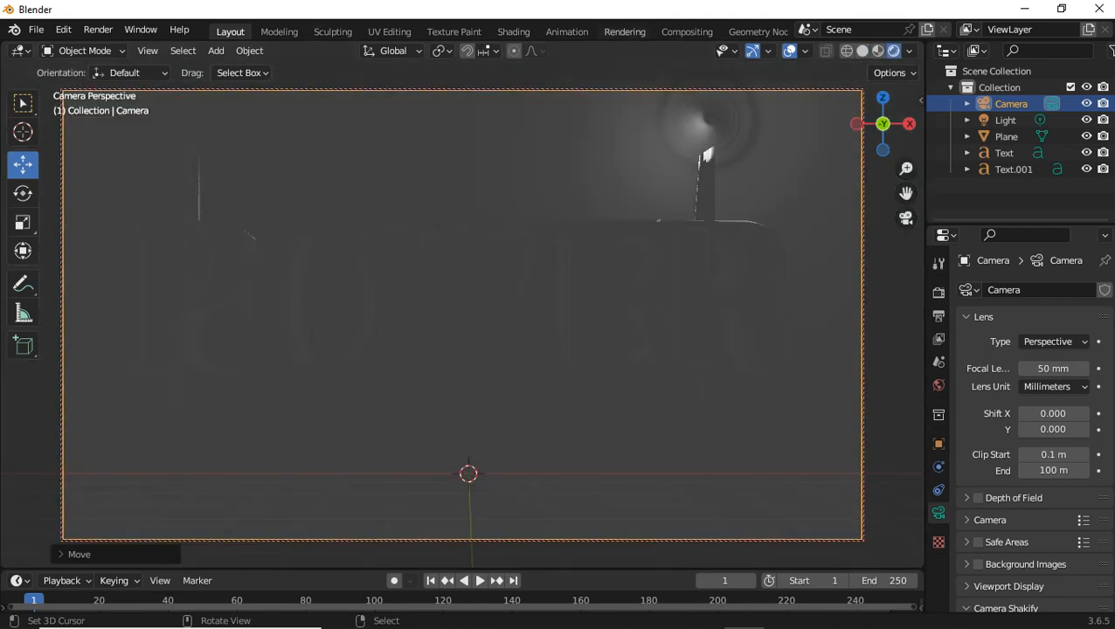
left_click(567, 32)
key("z")
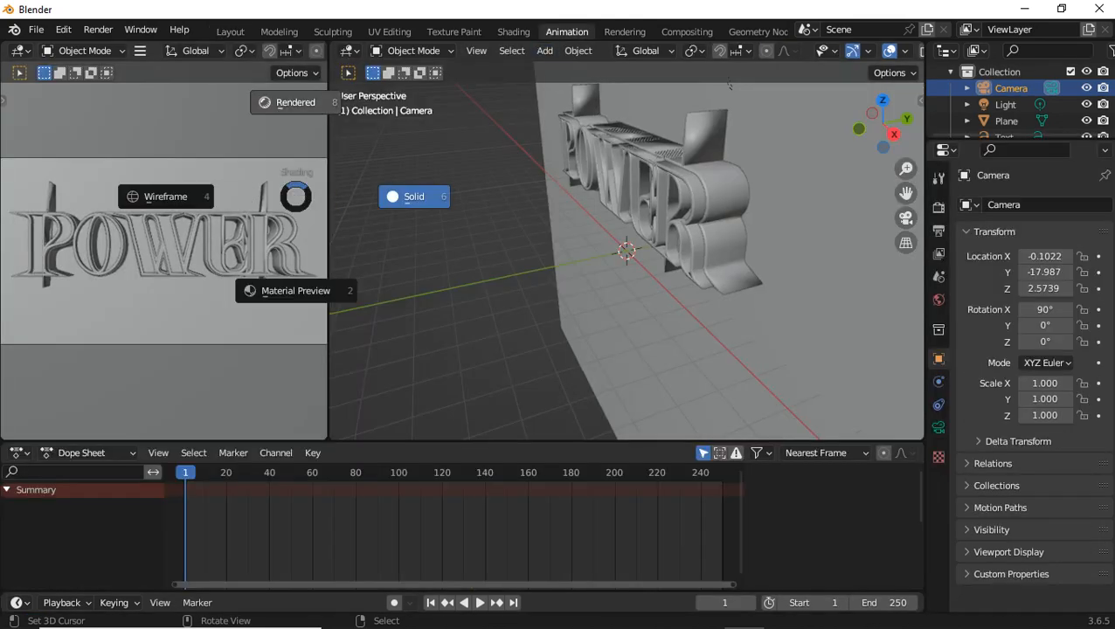
left_click(295, 102)
Move the point light in front of the text and closer to its centre, and set its radius to 3 m
key("KP_7")
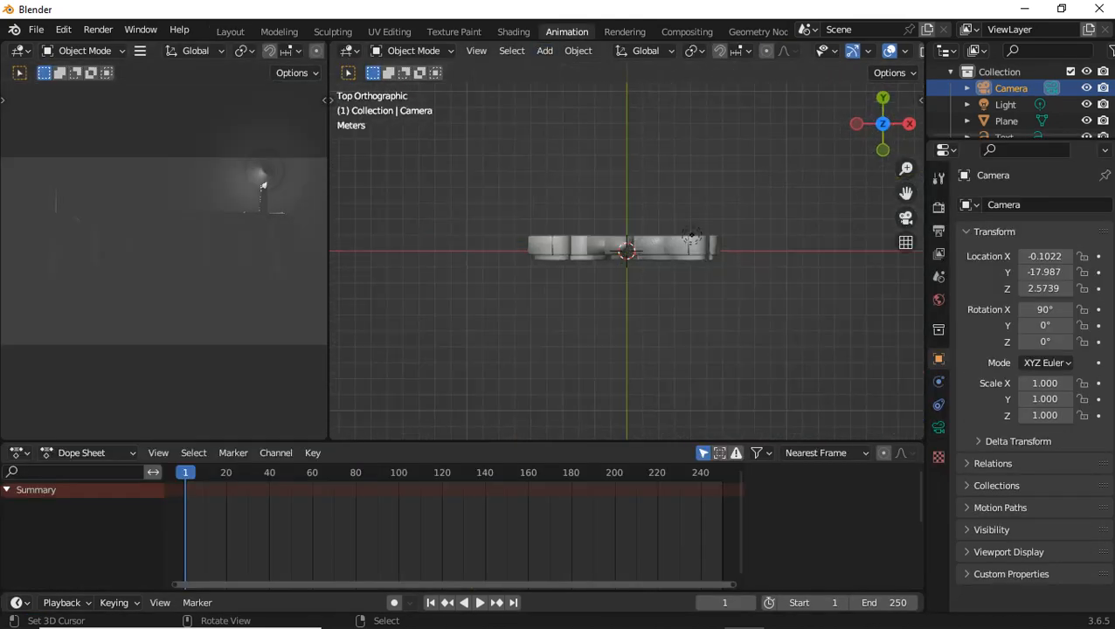
left_click(691, 236)
key("g")
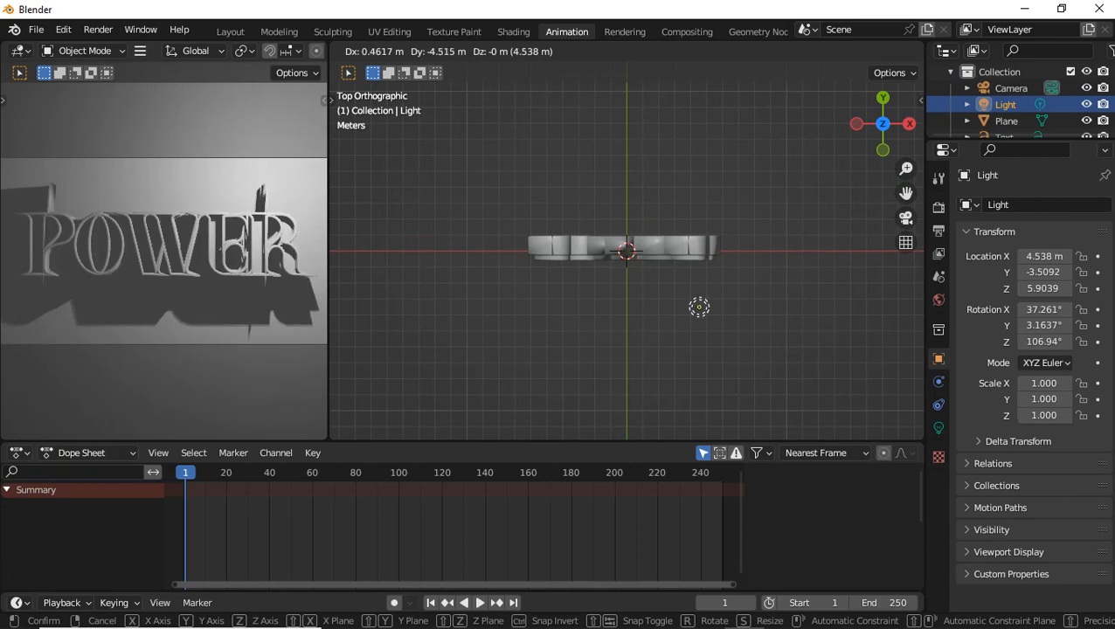
left_click(658, 324)
left_click(938, 428)
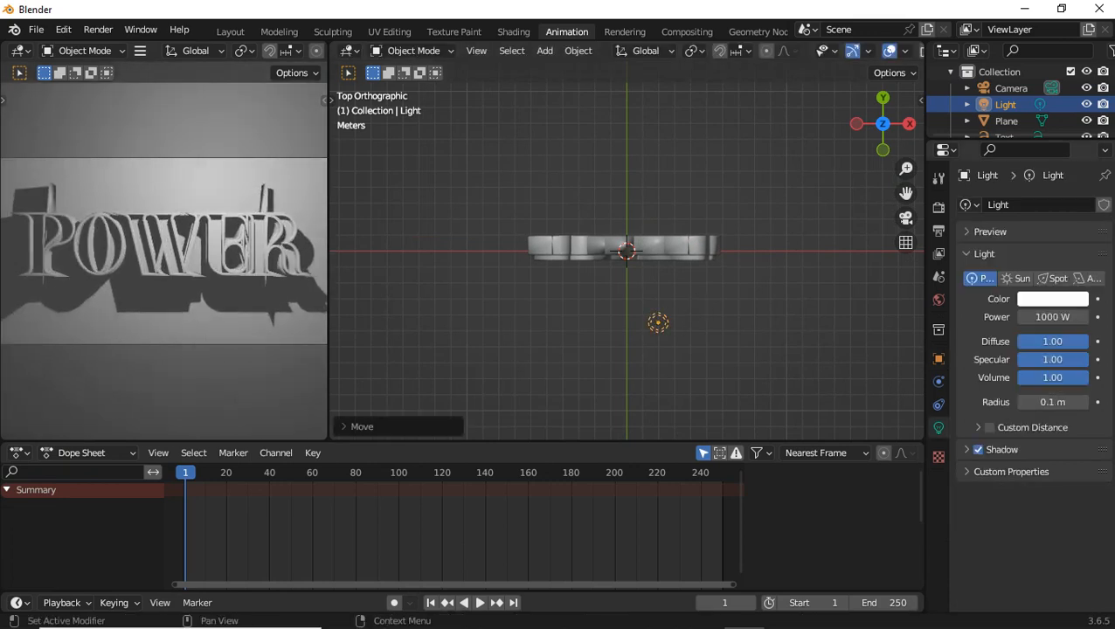
type("3")
key("Return")
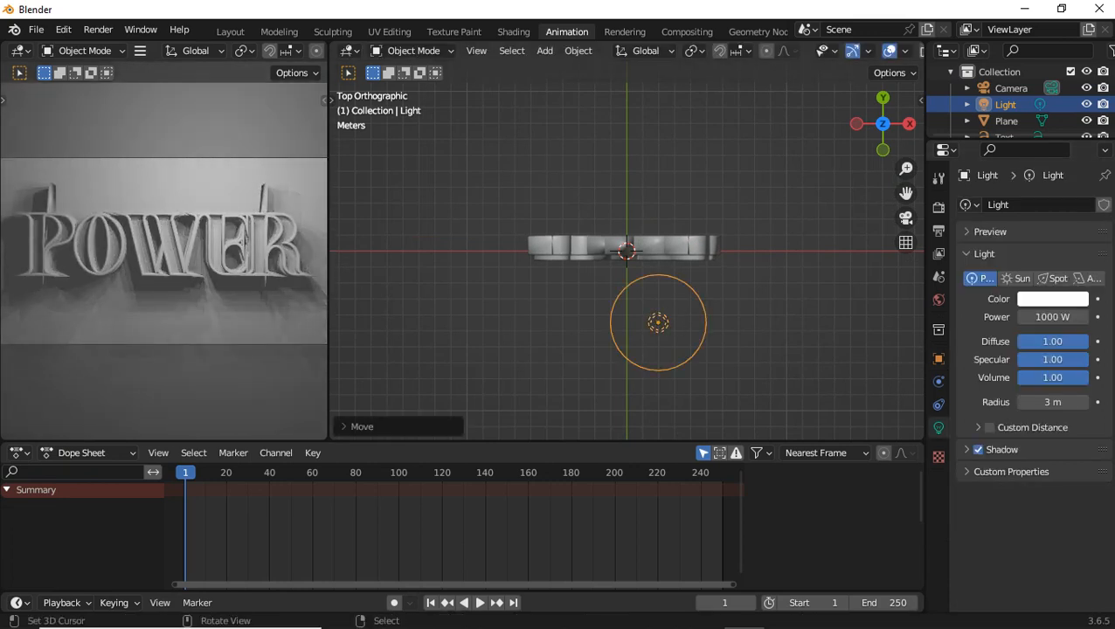
Set the working viewport to a front view and widen the rendered camera viewport beside it
key("KP_1")
left_click_drag(328, 263, 574, 262)
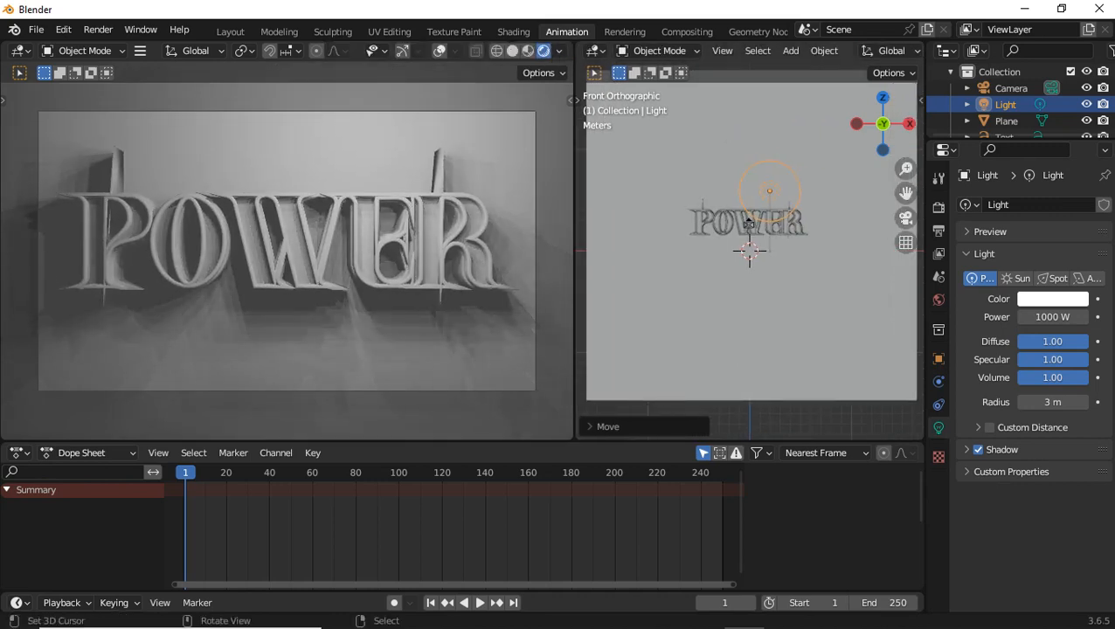
Select both POWER text layers, convert them to meshes and join them into one object
scroll(748, 205, "up", 4)
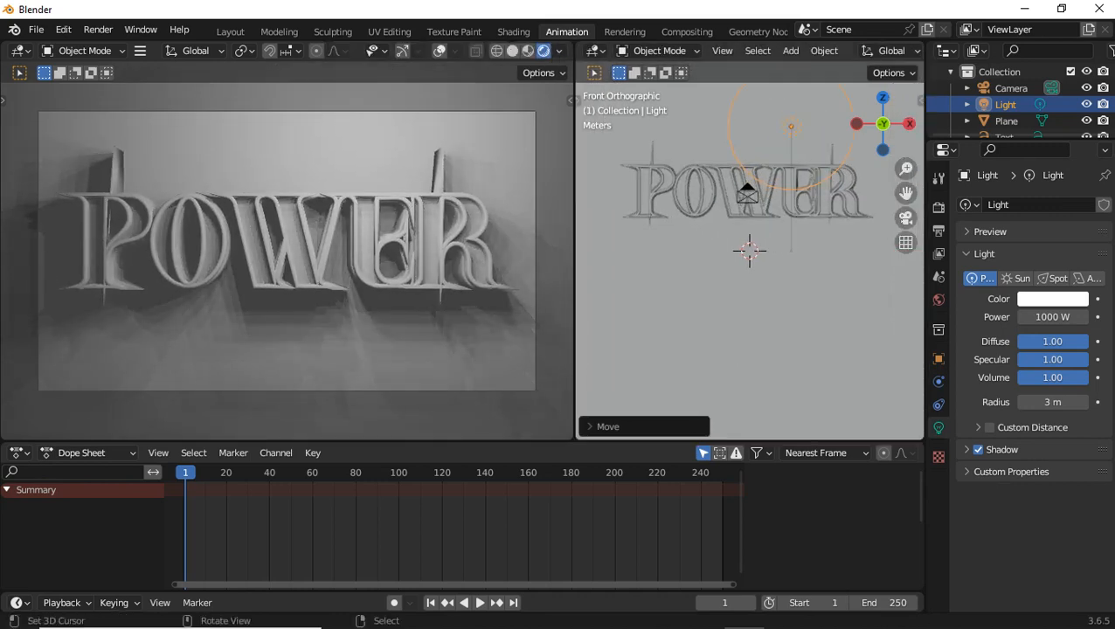
scroll(748, 262, "up", 1)
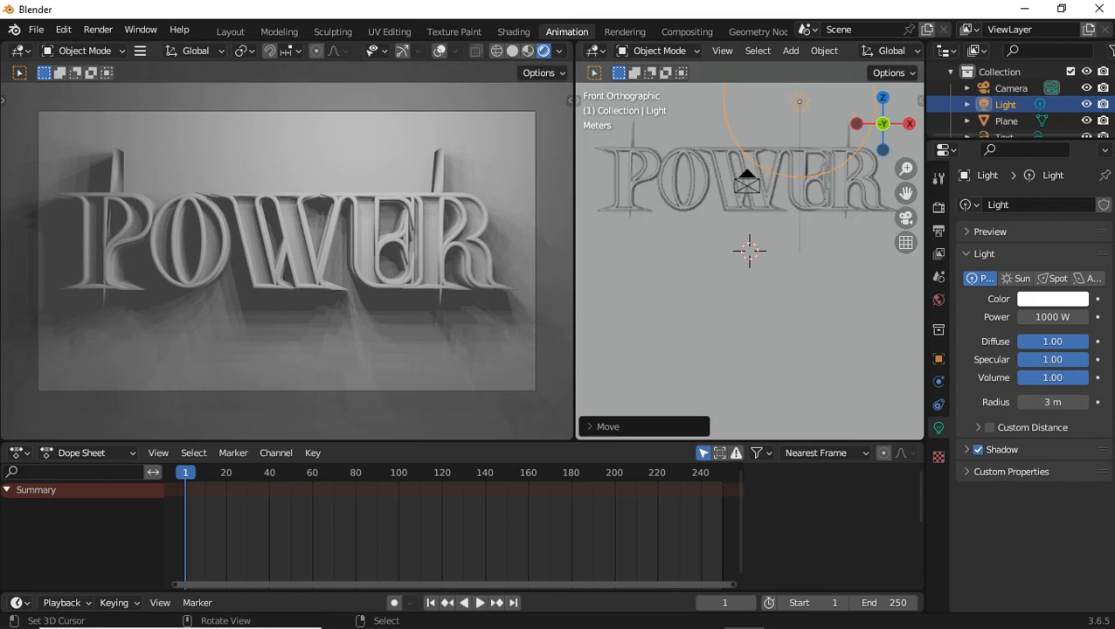
right_click(706, 180)
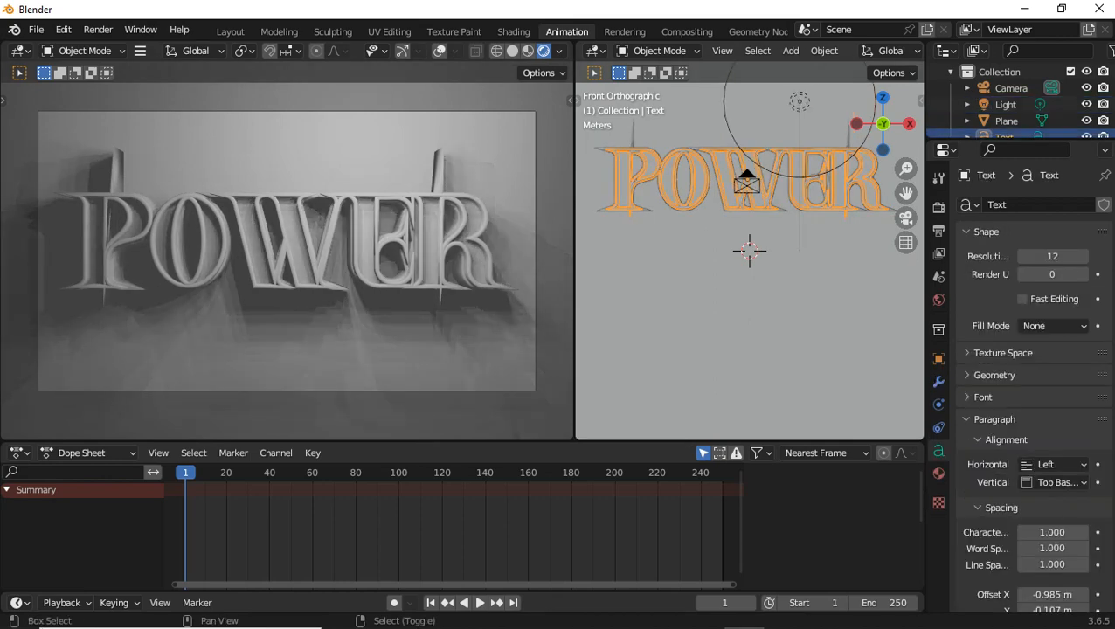
right_click(706, 180, "shift")
middle_click_drag(706, 180, 665, 266, "shift")
scroll(748, 260, "up", 5)
right_click(677, 266)
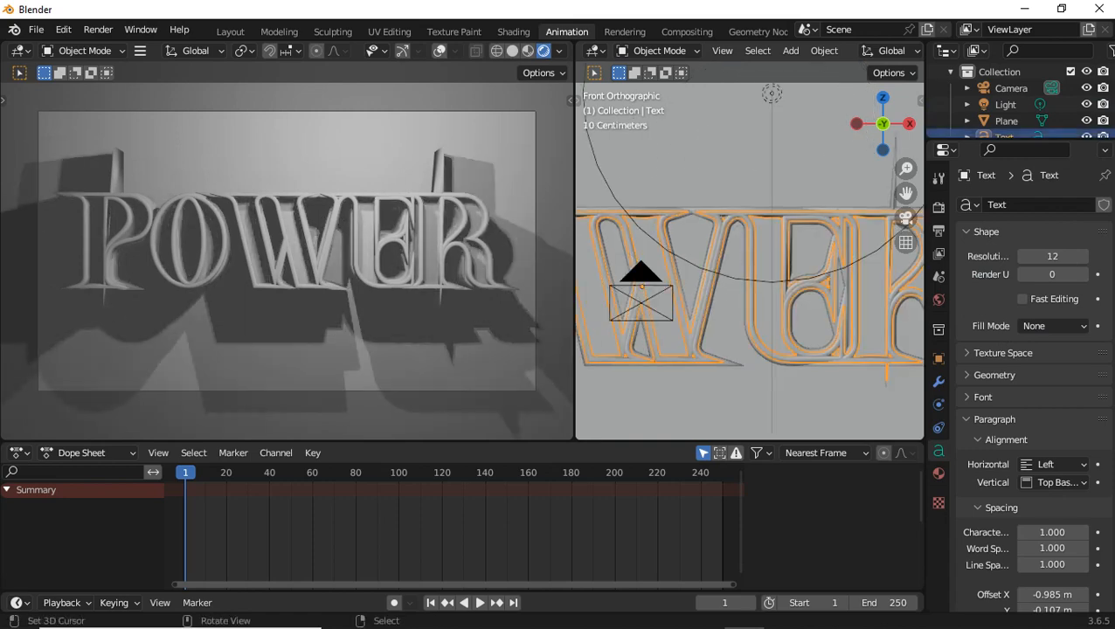
right_click(677, 266, "shift")
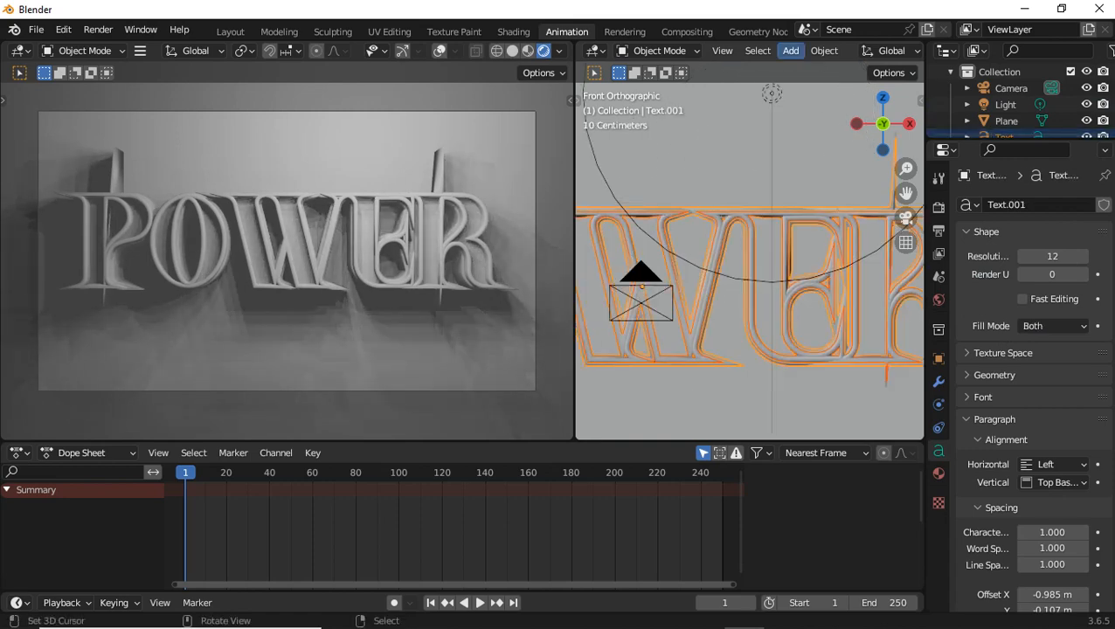
left_click(824, 50)
mouse_move(848, 531)
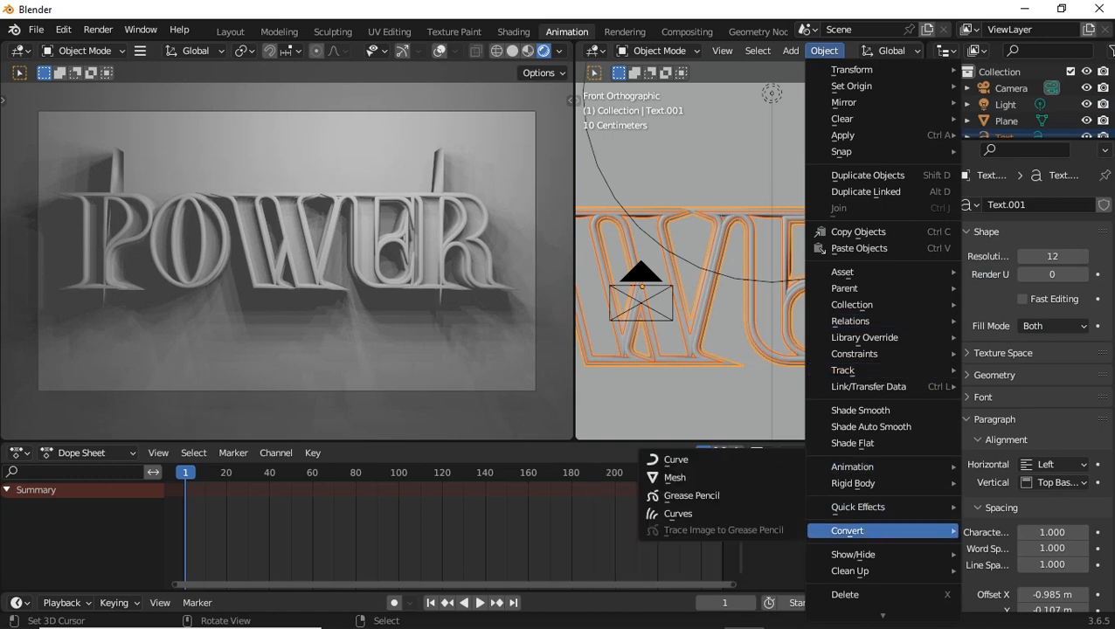
left_click(681, 477)
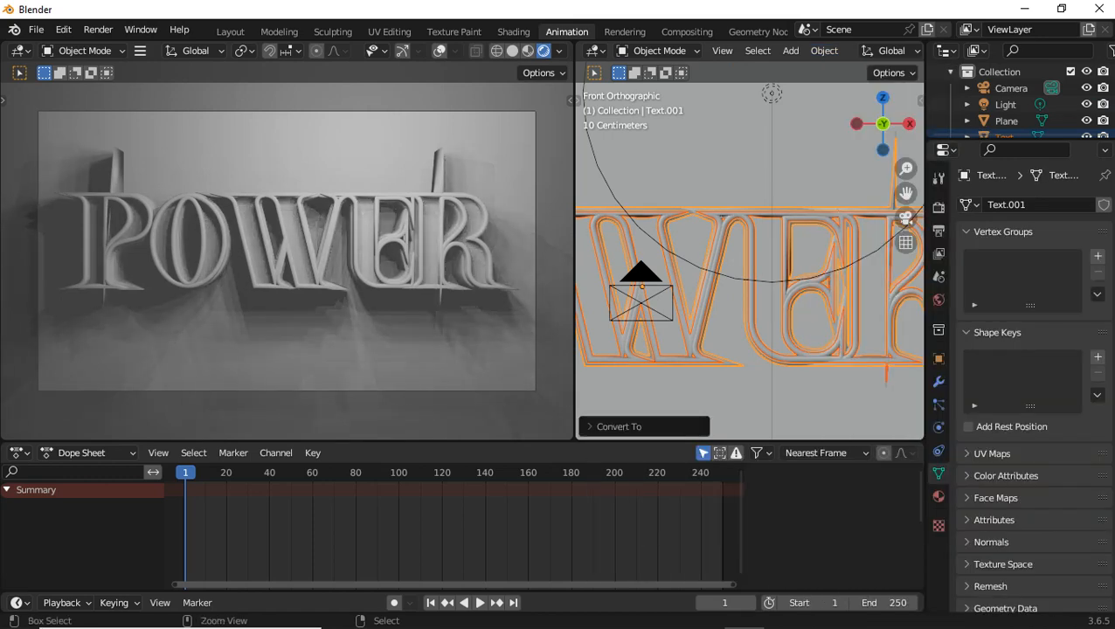
key("ctrl+j")
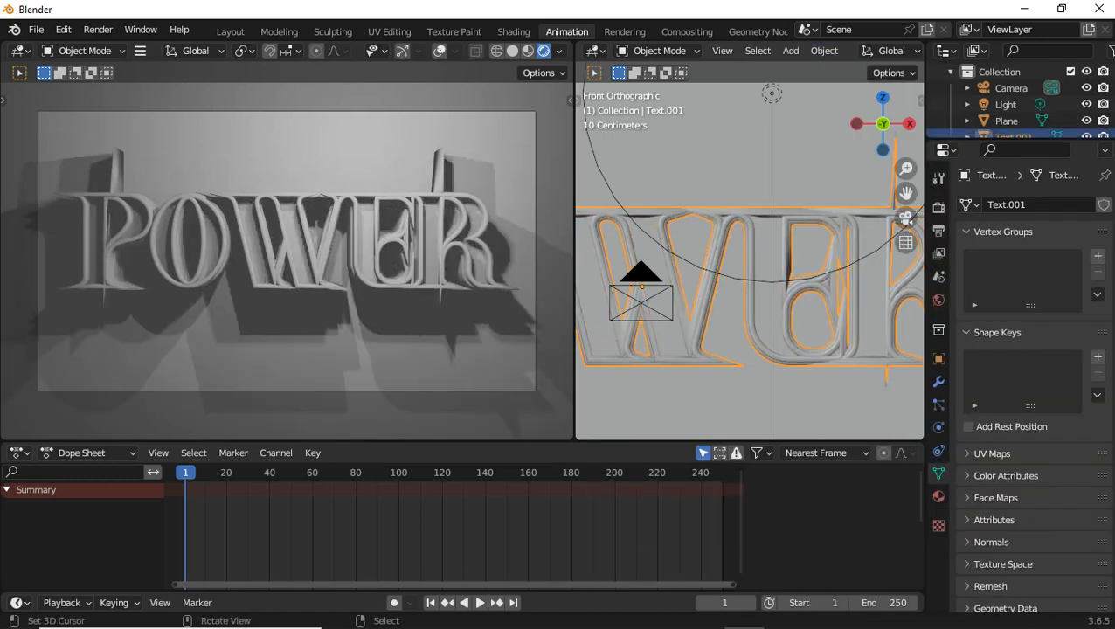
Open the joined text mesh in Edit Mode, widen the working viewport and switch it to wireframe shading
key("Tab")
scroll(749, 260, "down", 4)
left_click_drag(574, 262, 444, 262)
scroll(636, 259, "down", 2)
key("z")
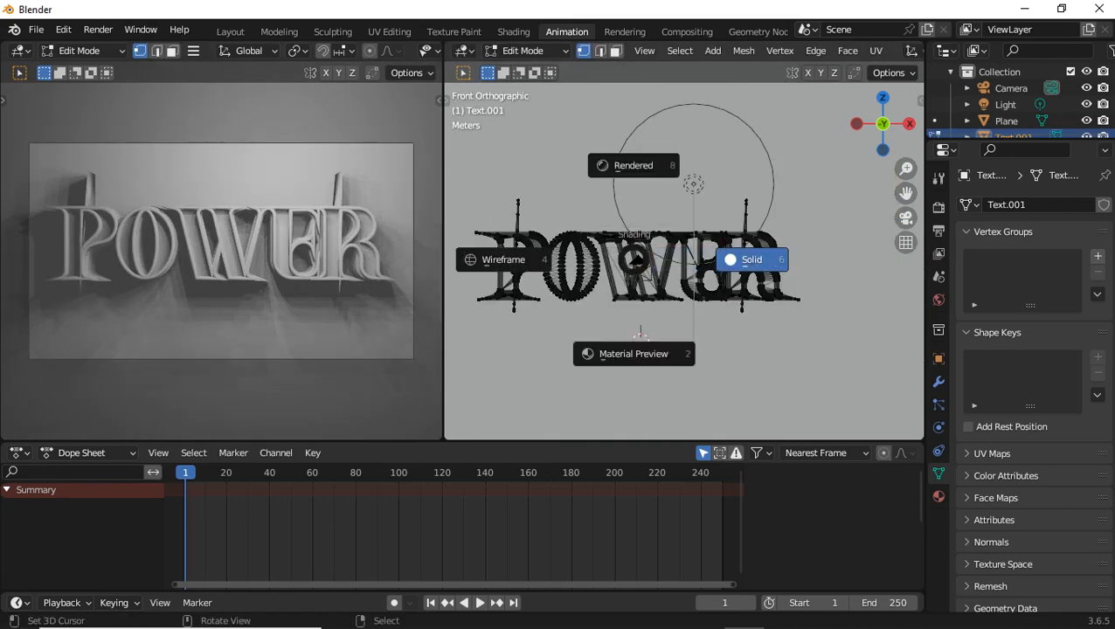
left_click(503, 260)
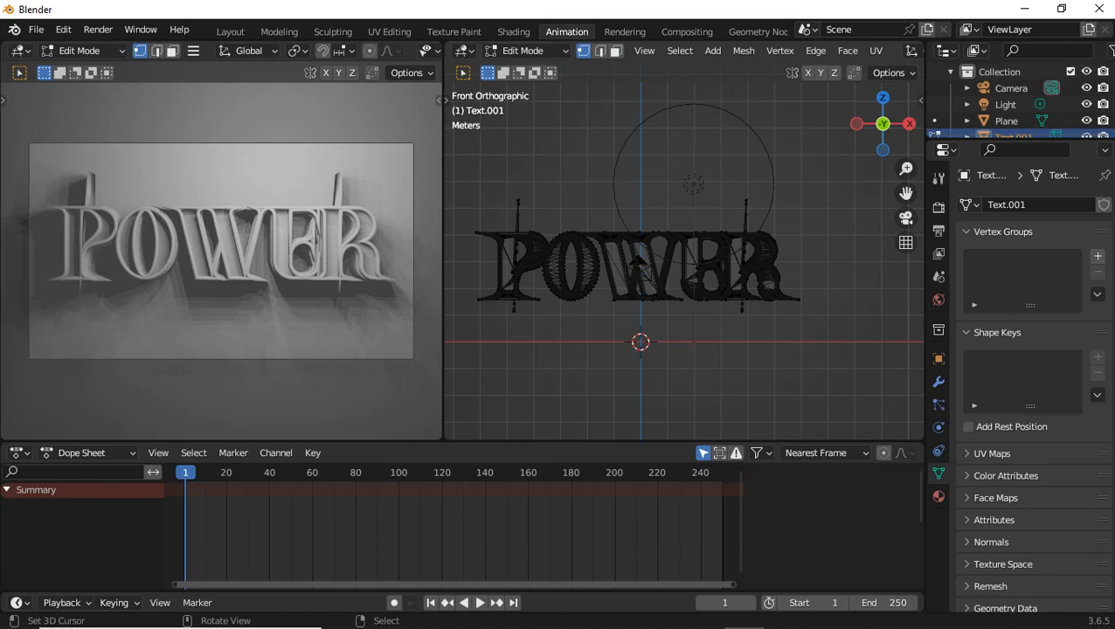
Delete the stray spike vertices sticking out above and below the letter R
scroll(684, 260, "up", 4)
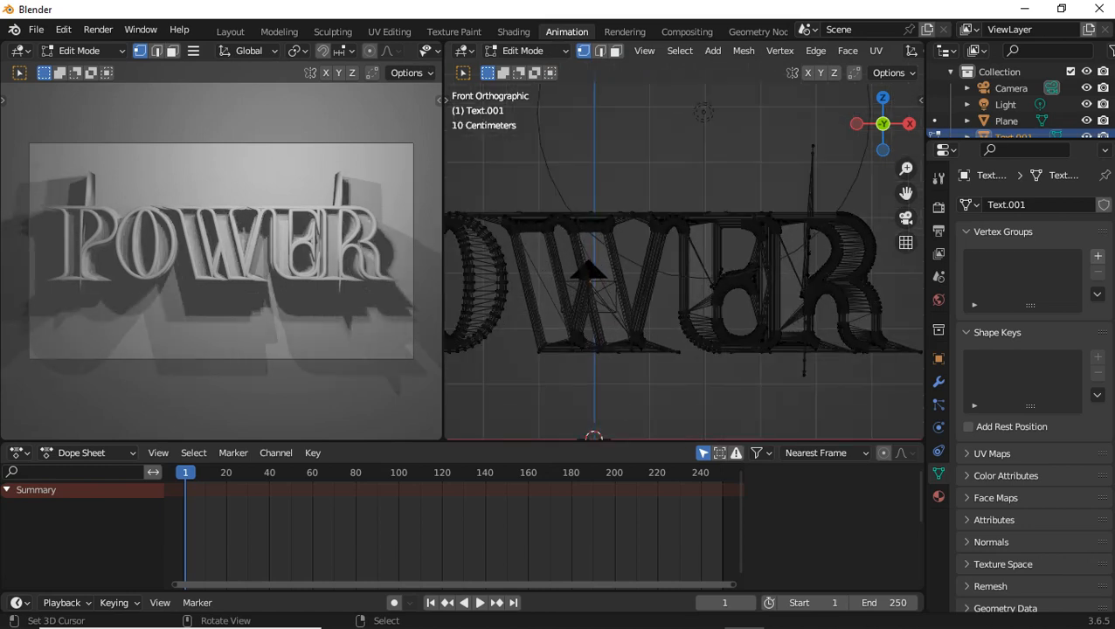
left_click_drag(778, 125, 828, 211)
key("x")
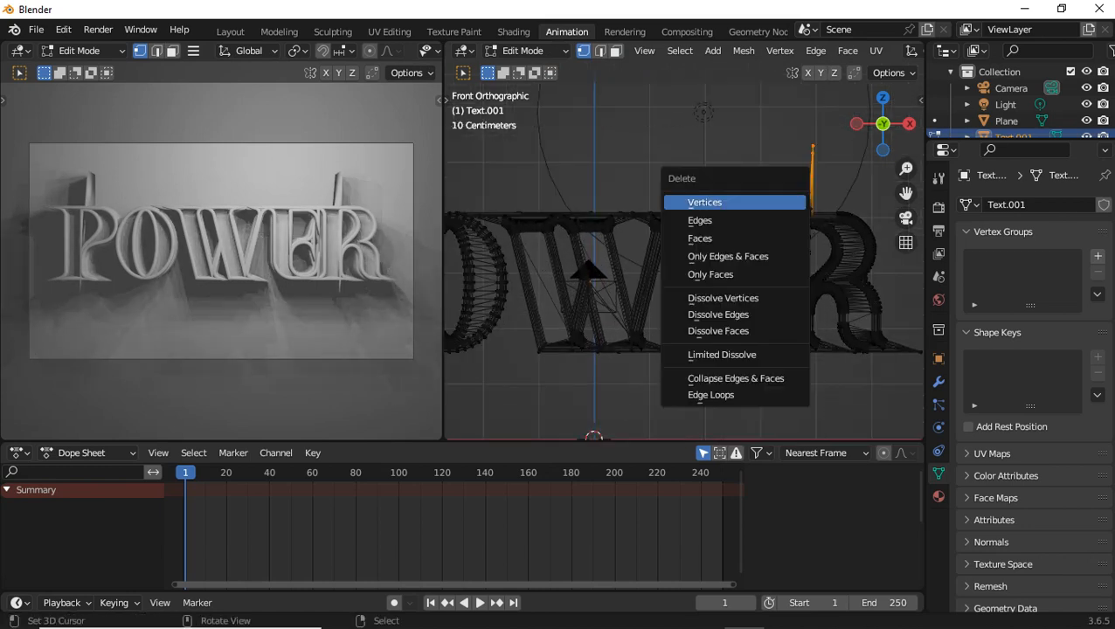
left_click(704, 202)
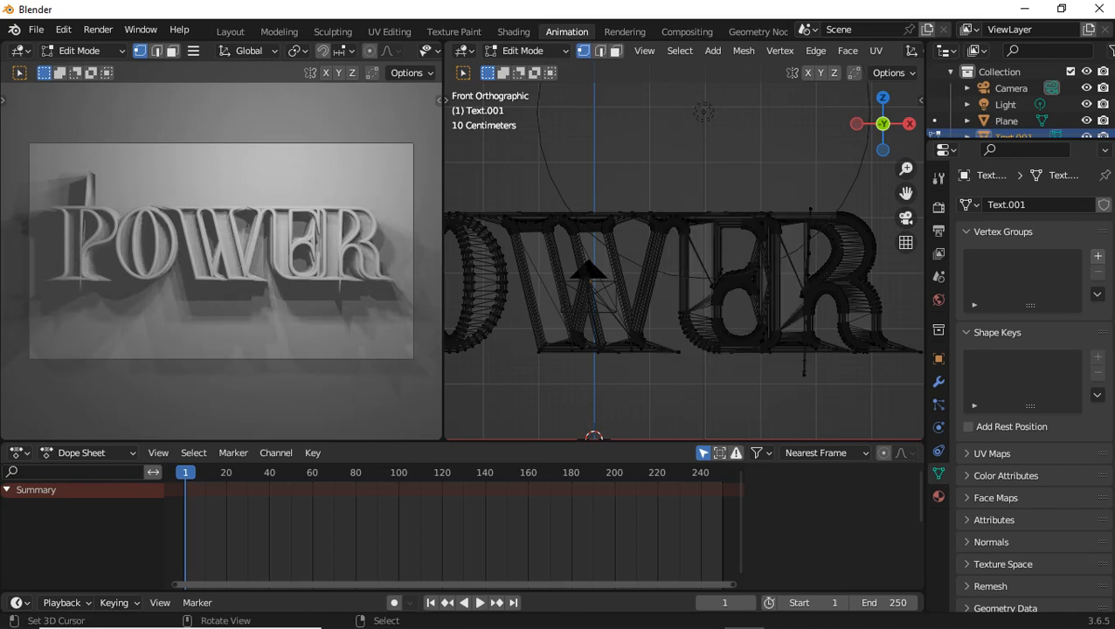
right_click(804, 360)
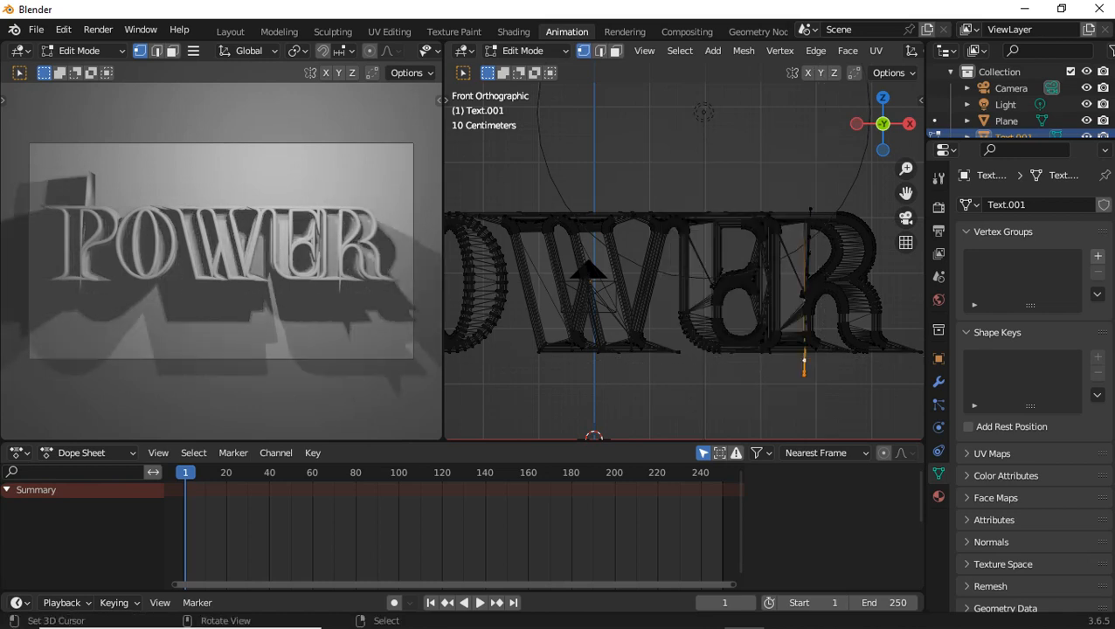
key("x")
left_click(734, 398)
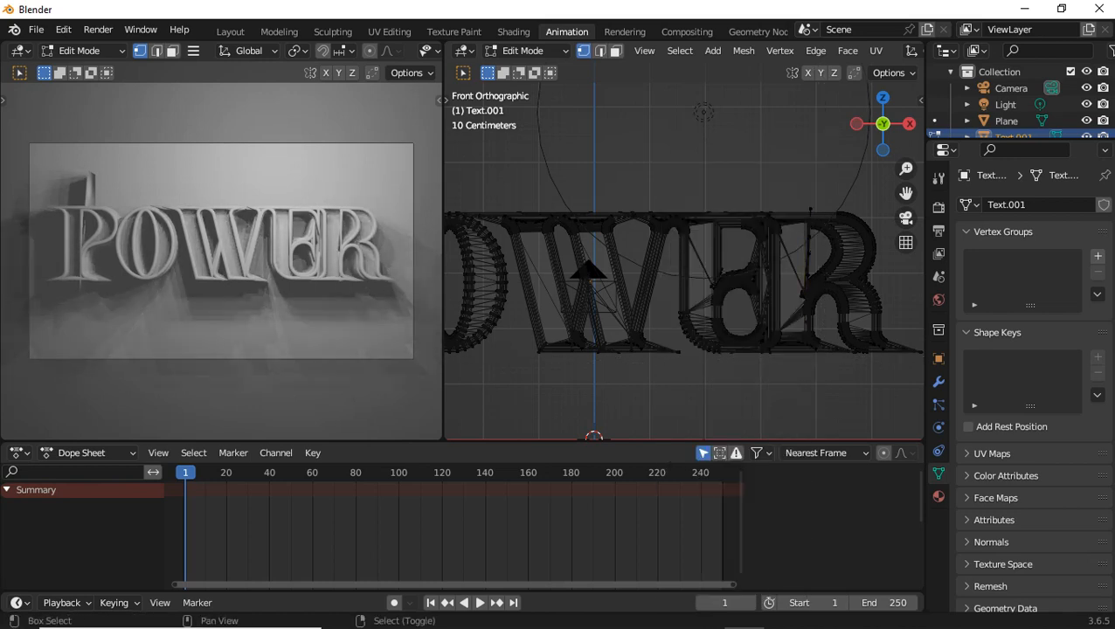
Delete the stray spike vertices sticking out above and below the letter P
middle_click_drag(681, 375, 872, 348, "shift")
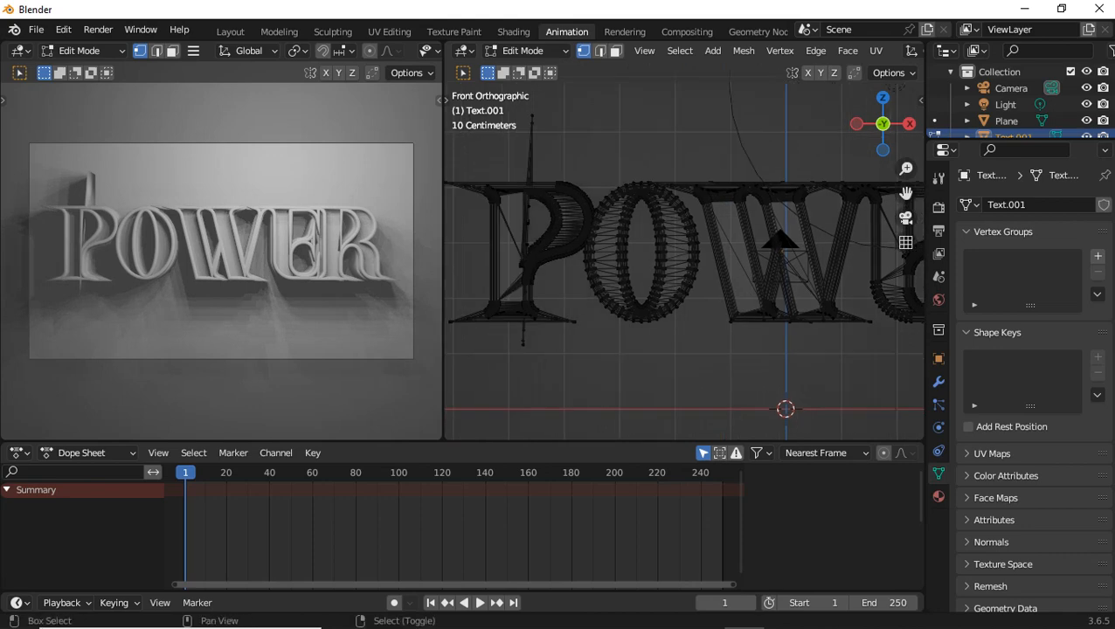
scroll(612, 122, "down", 1)
left_click_drag(610, 121, 525, 185)
key("x")
left_click(525, 180)
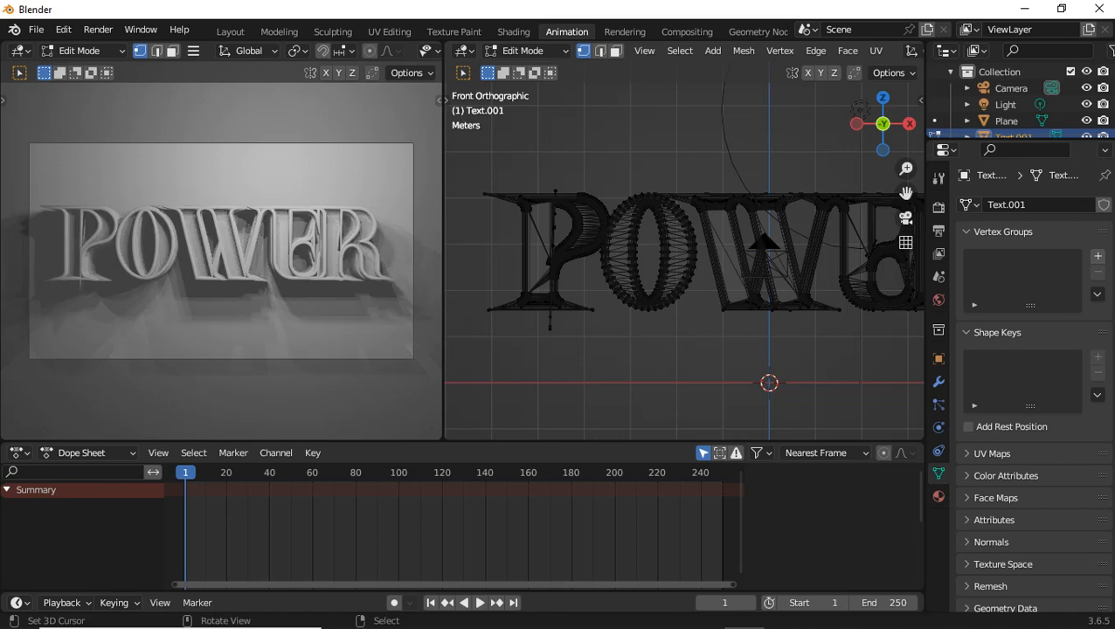
key("b")
left_click_drag(559, 312, 526, 353)
key("x")
left_click(526, 352)
key("a")
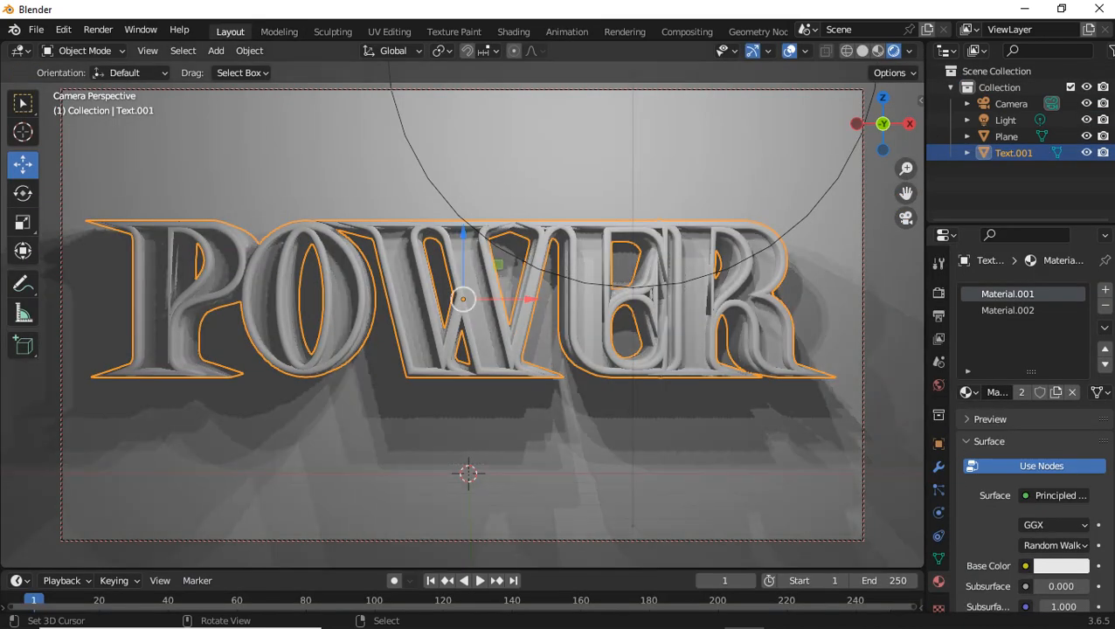
Select the camera, set its focal length to 14 mm and bring it closer so the POWER text fills the frame
key("Tab")
key("Tab")
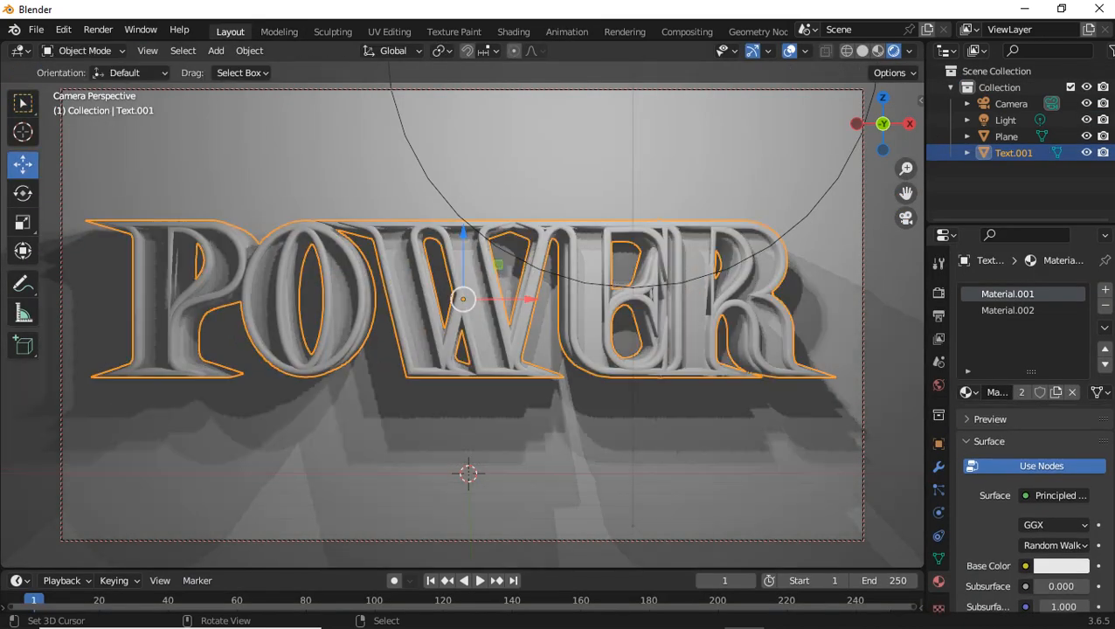
right_click(479, 437)
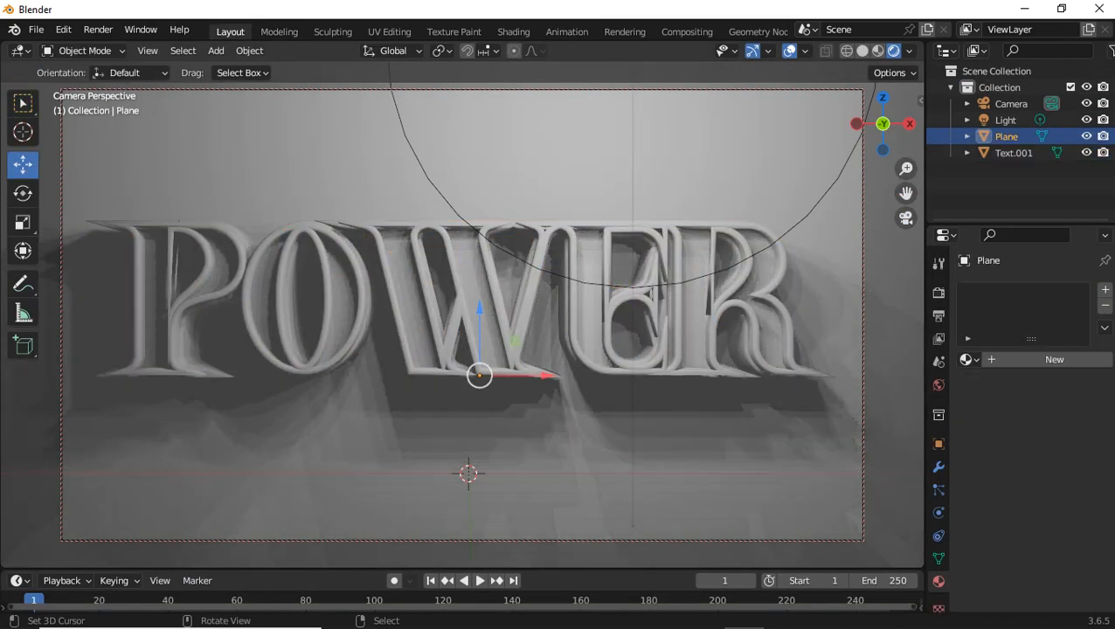
left_click(1011, 103)
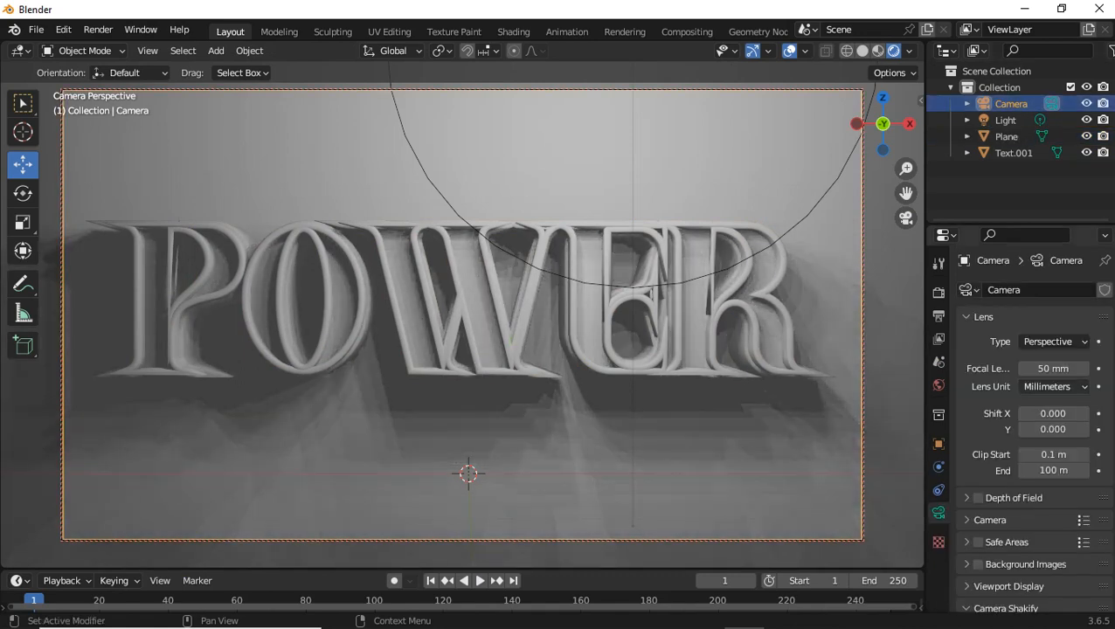
key("Return")
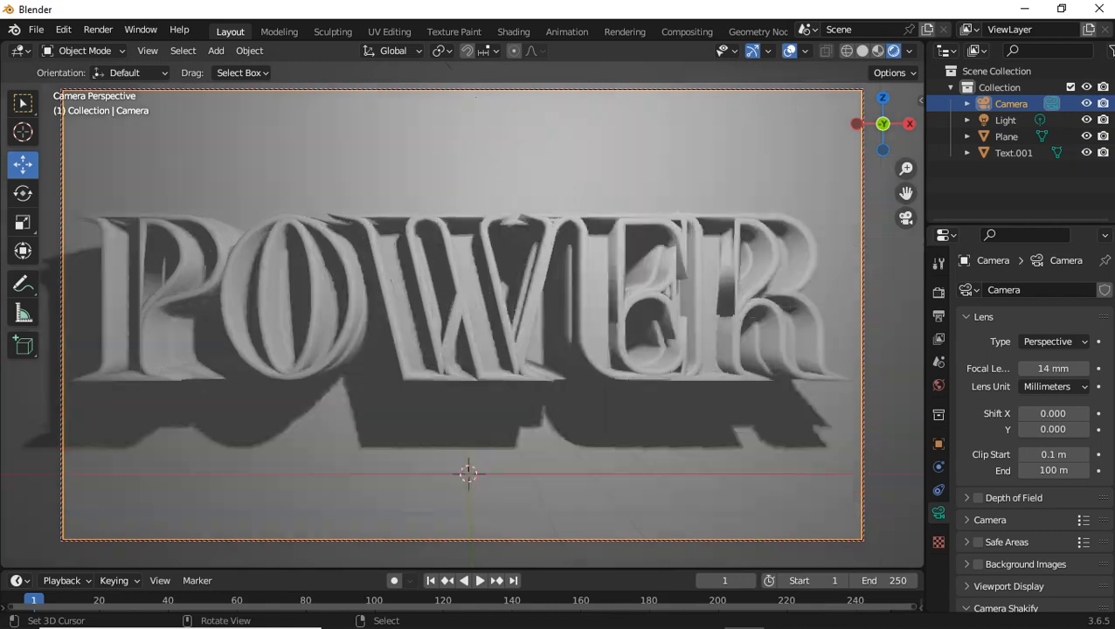
Move the camera farther back from the POWER text to leave wider margins around it in the frame
key("g")
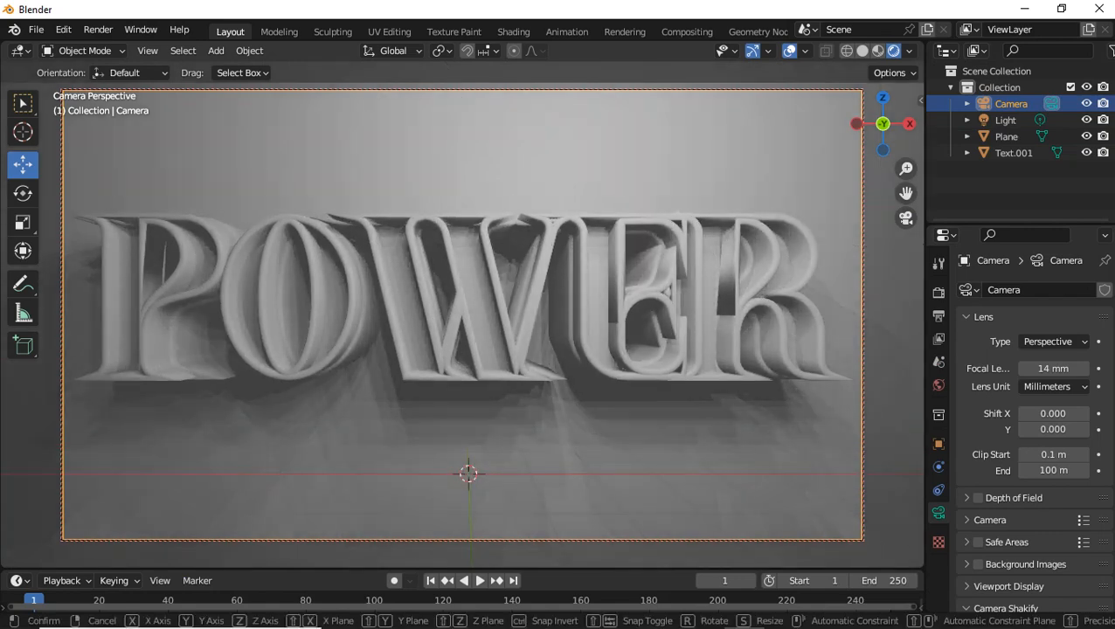
key("Return")
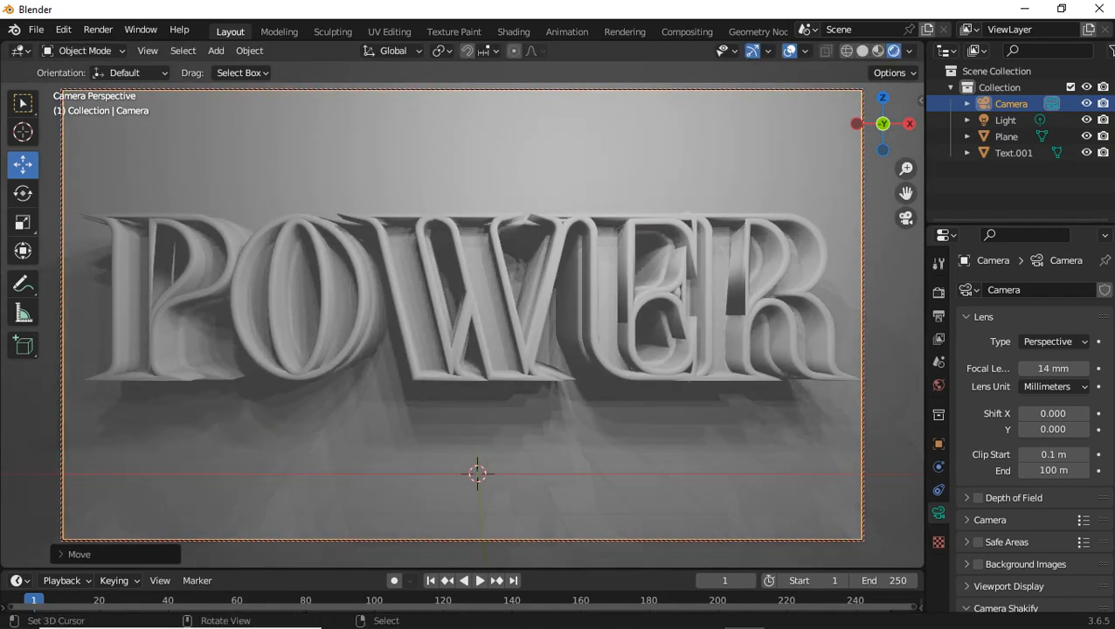
key("ctrl+z")
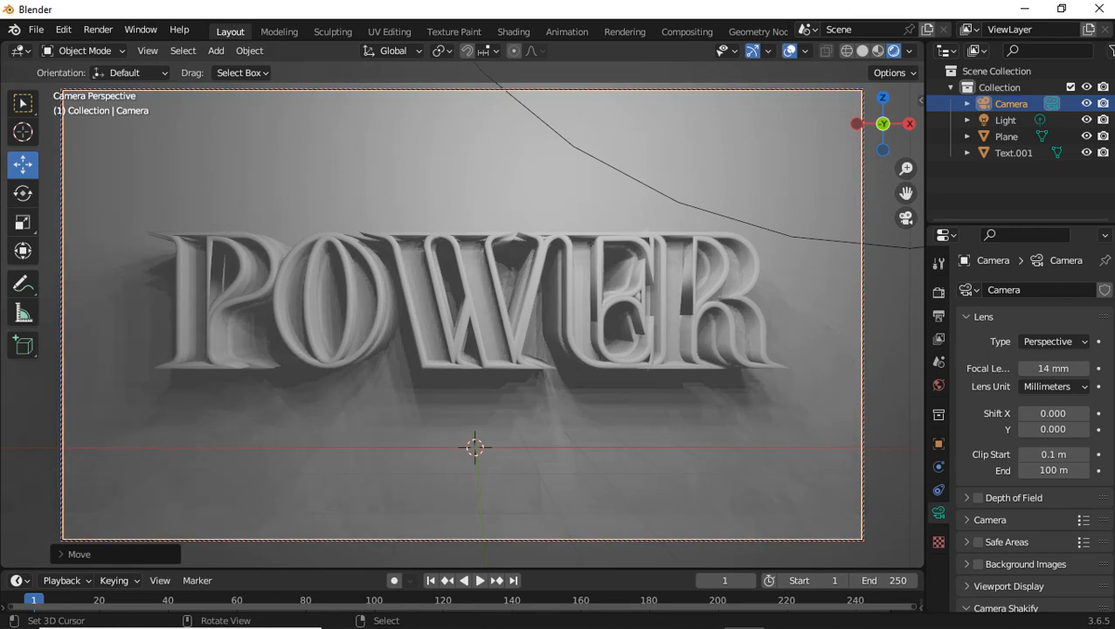
Set the POWER text's base colours to blue for Material.001 and orange for Material.002
right_click(522, 306)
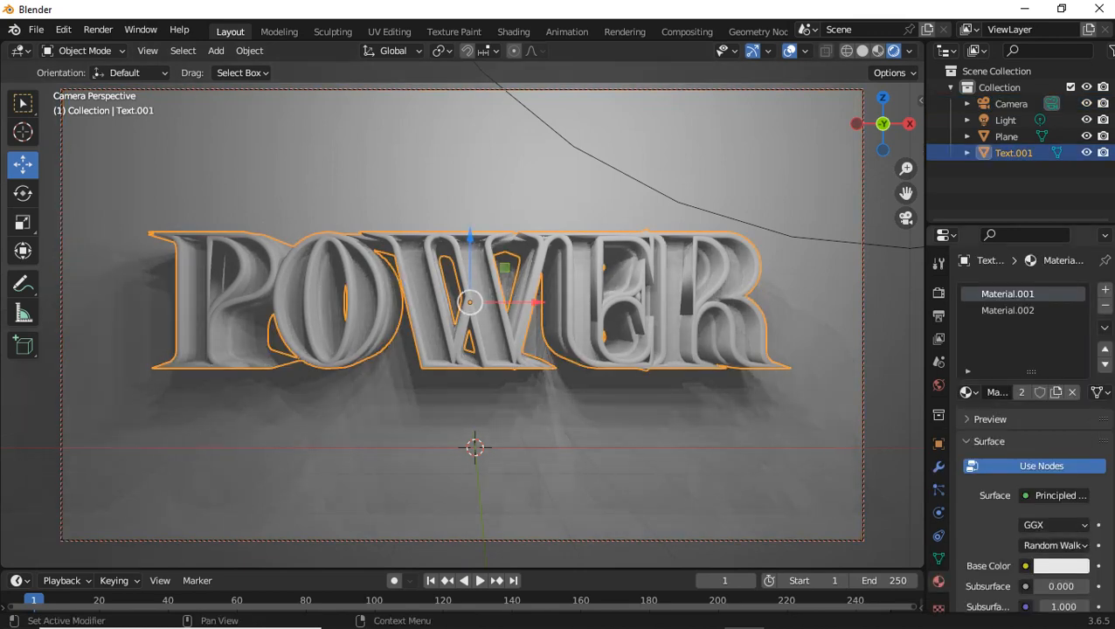
left_click(1061, 566)
left_click(1037, 354)
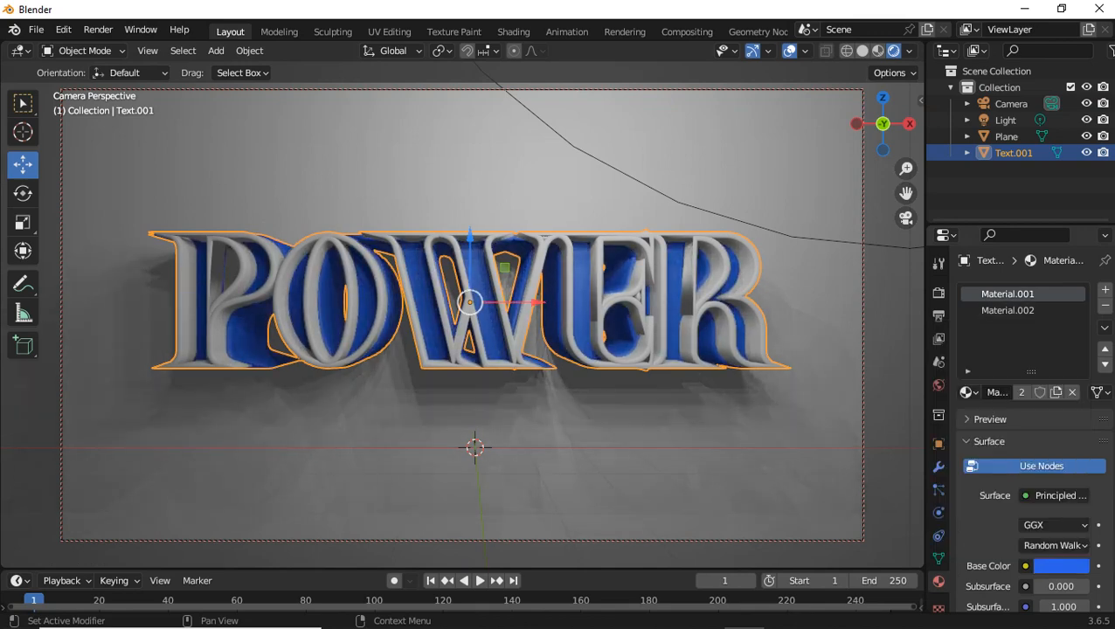
left_click(1007, 310)
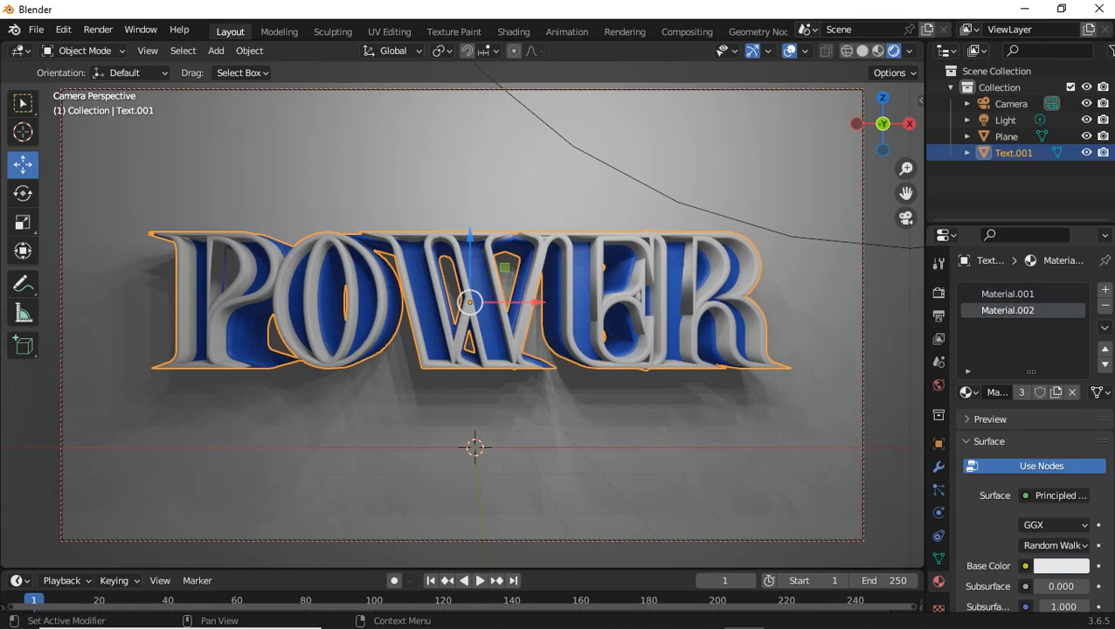
left_click(1061, 565)
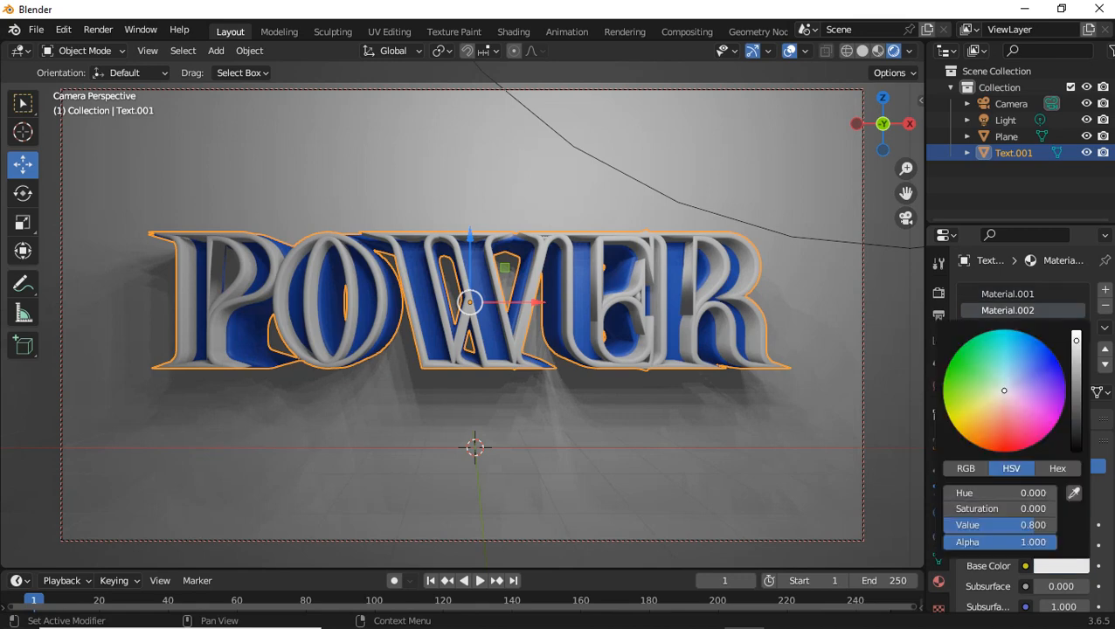
left_click(968, 439)
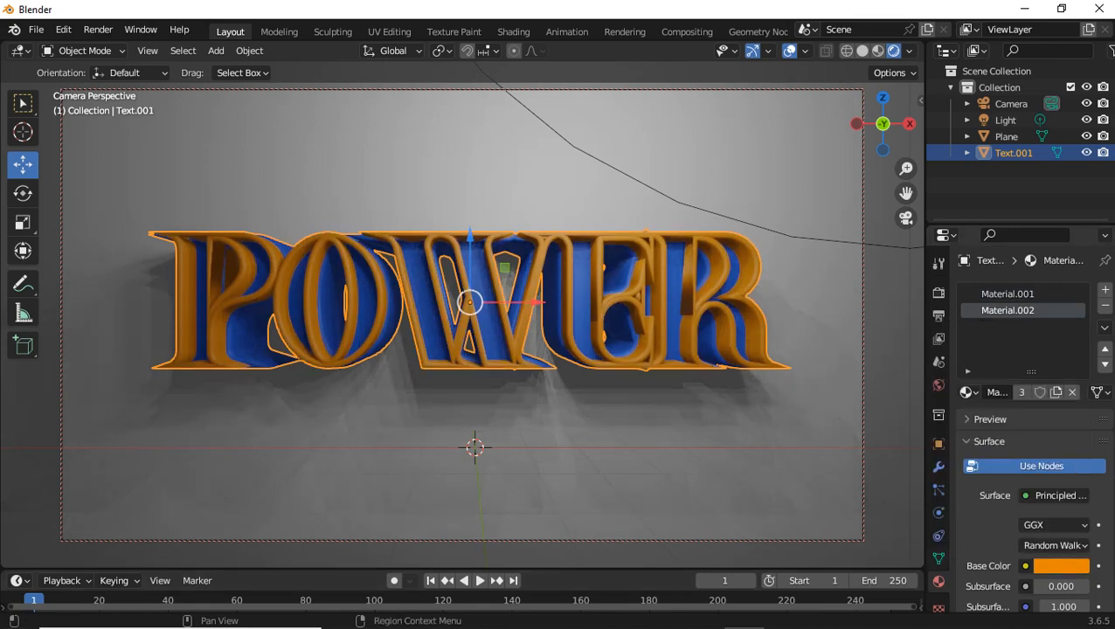
scroll(1018, 437, "down", 7)
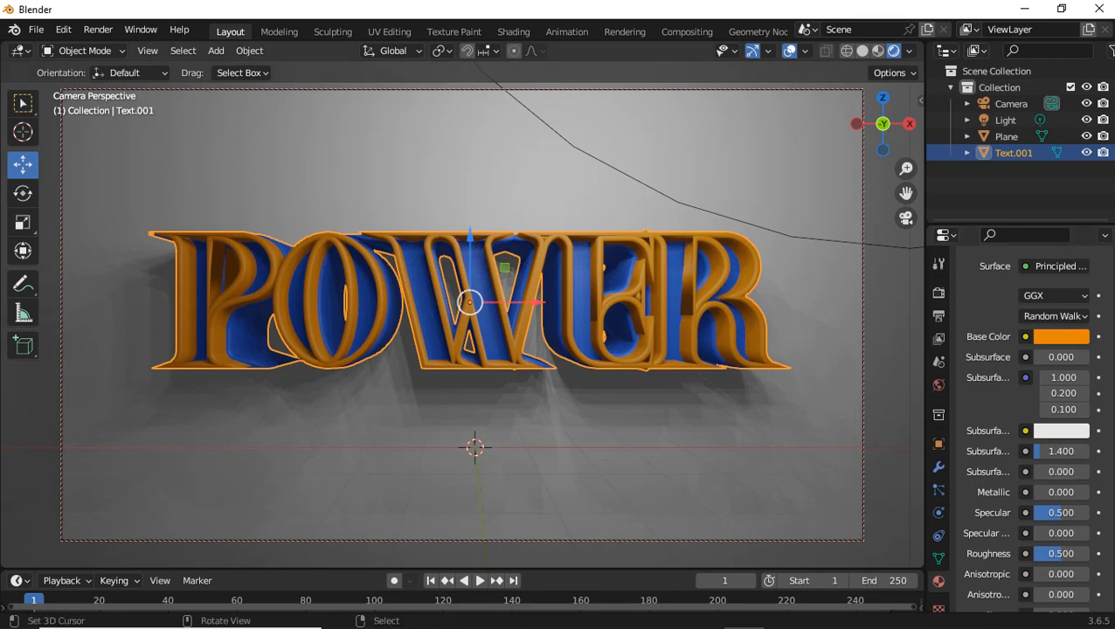
Assign the existing orange Material.002 to the backdrop plane
right_click(821, 411)
left_click(969, 359)
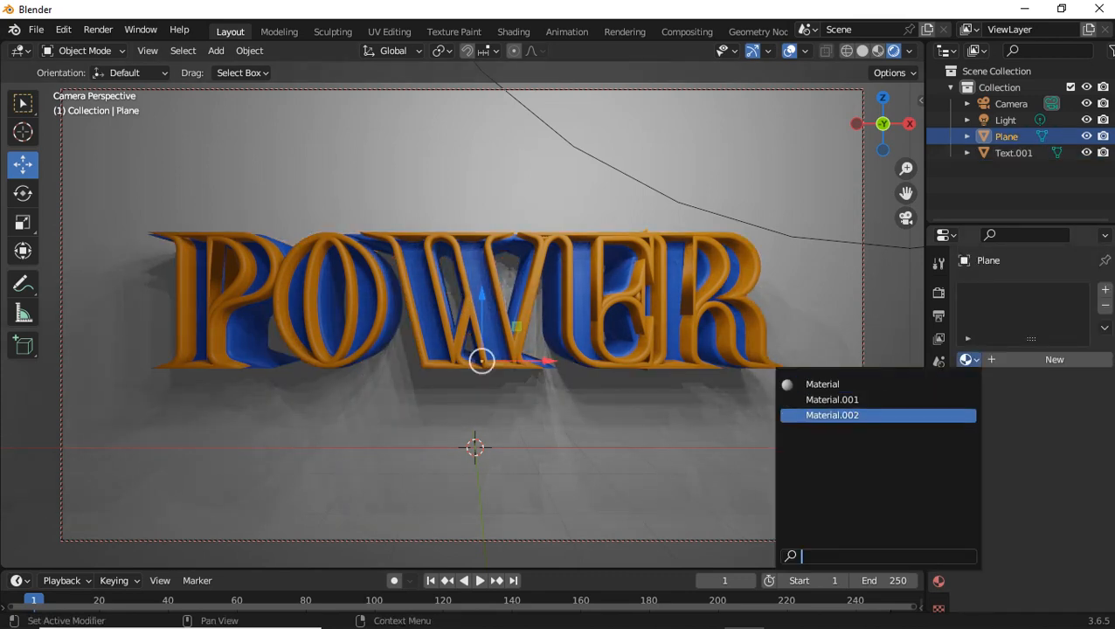
left_click(832, 415)
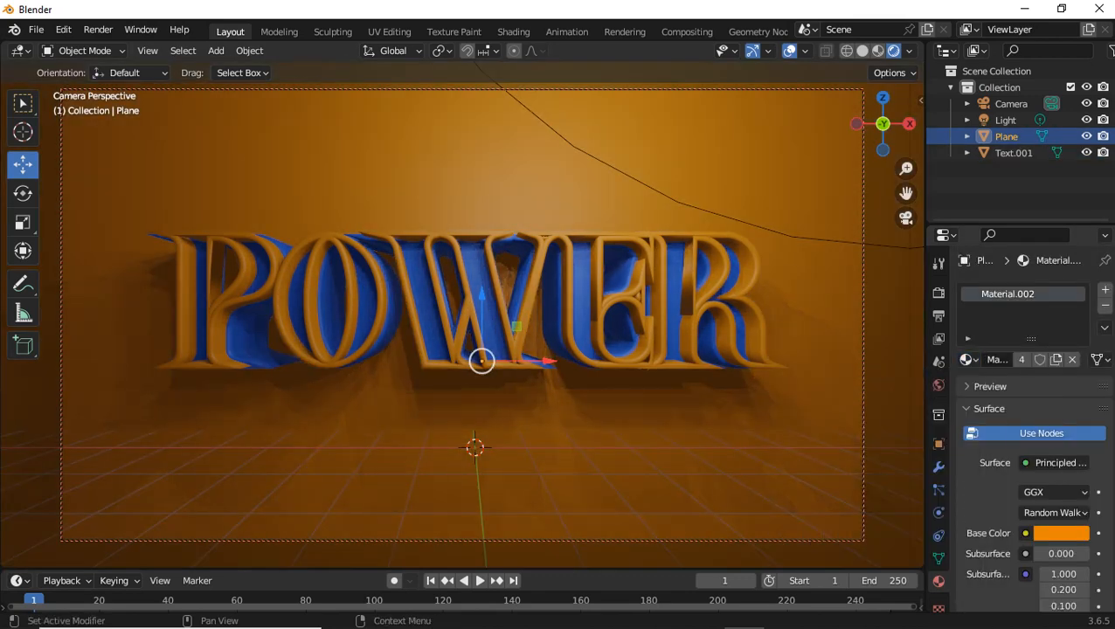
scroll(1031, 428, "down", 6)
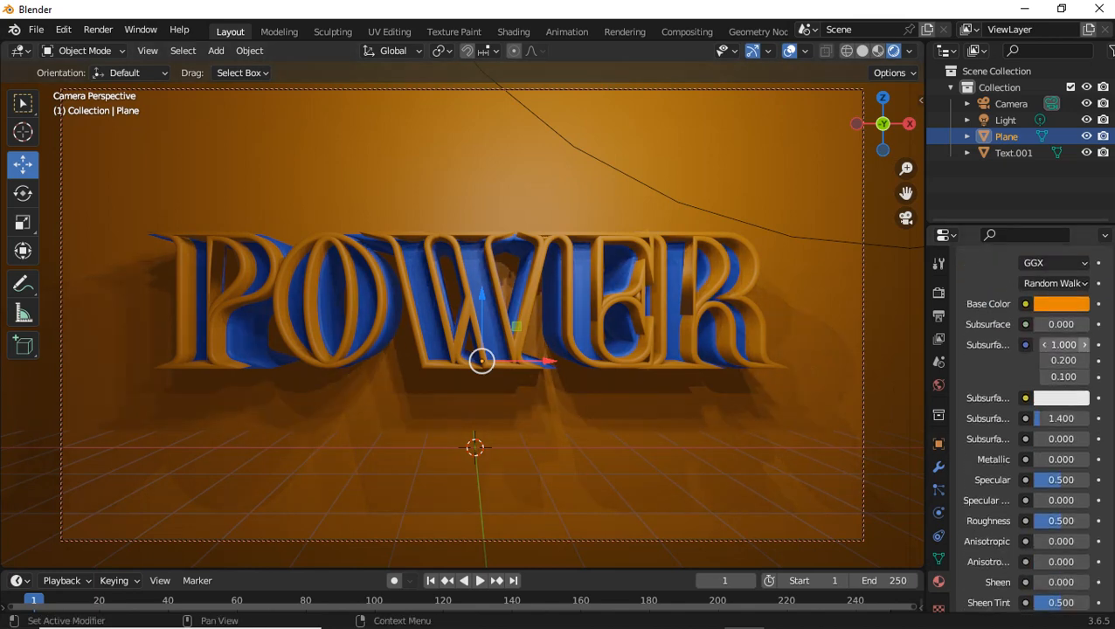
scroll(1031, 428, "up", 4)
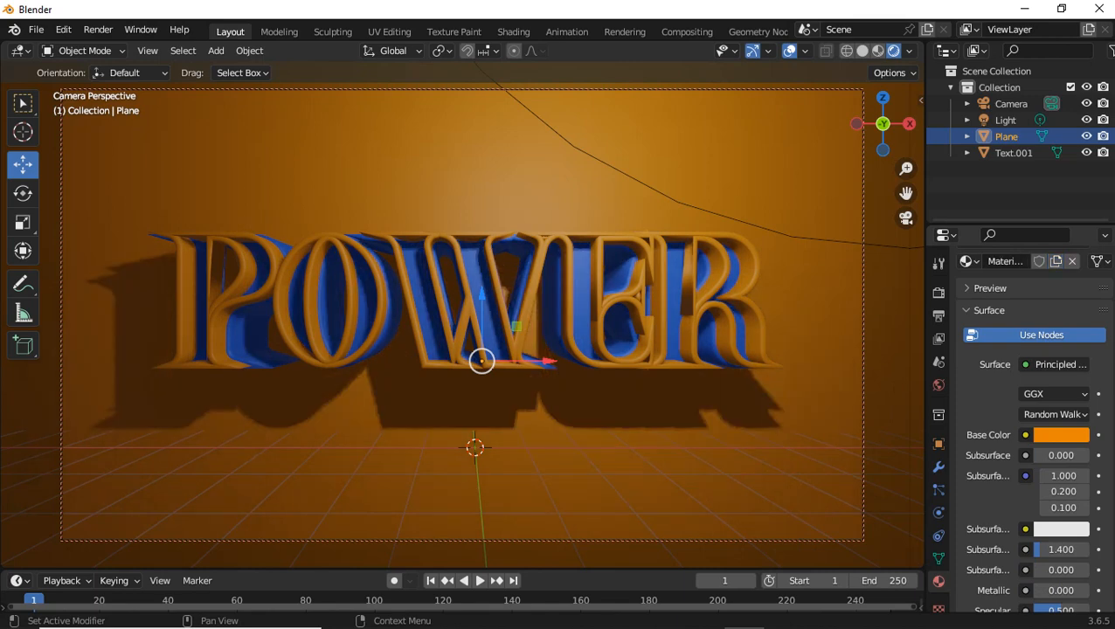
Set the backdrop plane's orange material to a specular of 1.000 and a roughness of 1.000
scroll(1031, 428, "down", 4)
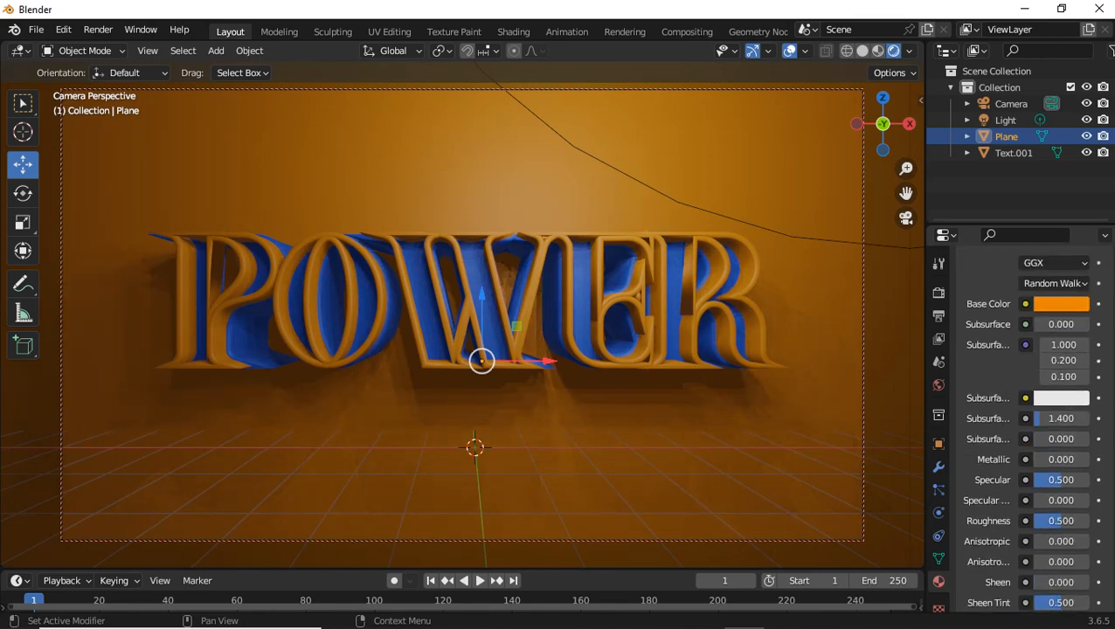
left_click_drag(1060, 480, 1090, 480)
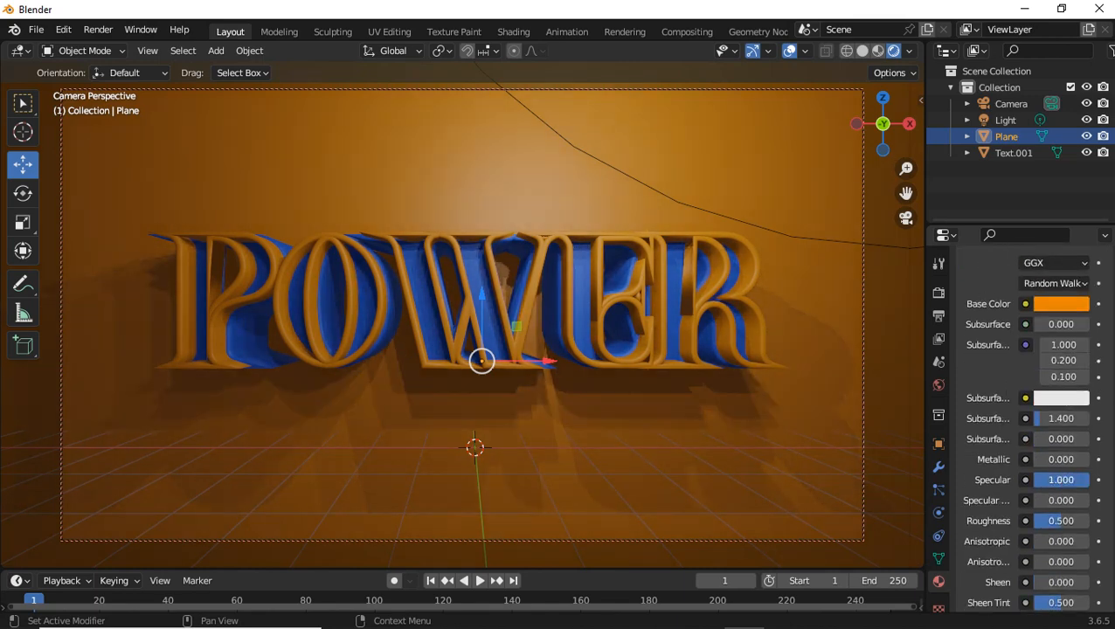
left_click_drag(1061, 521, 1091, 520)
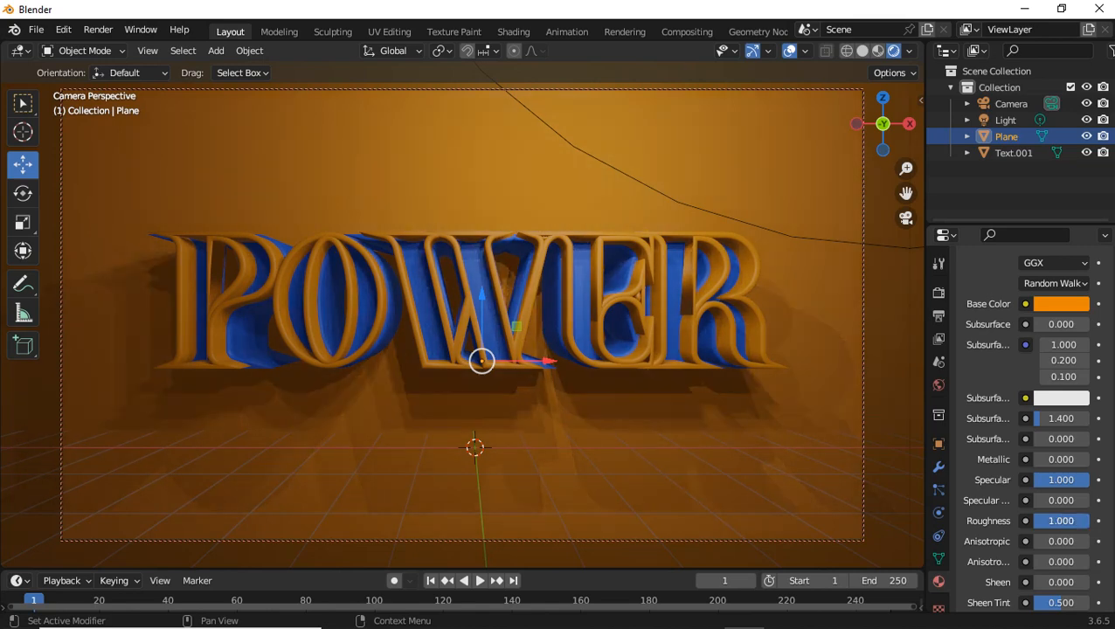
Lower the roughness of the POWER text's orange material to about 0.05
left_click(681, 315)
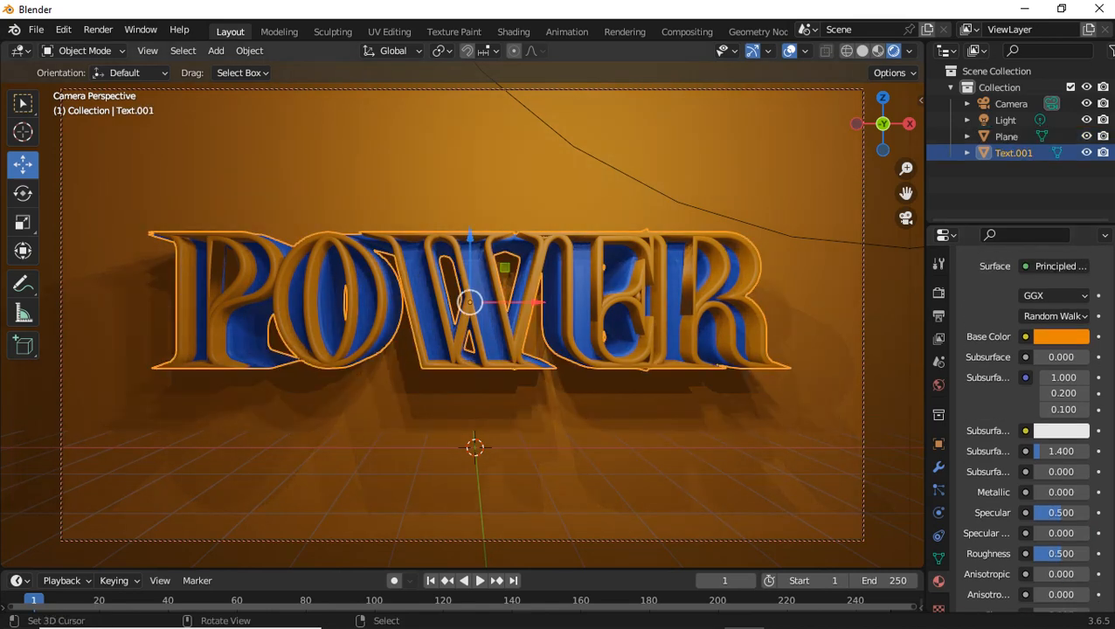
left_click_drag(1060, 553, 1058, 553)
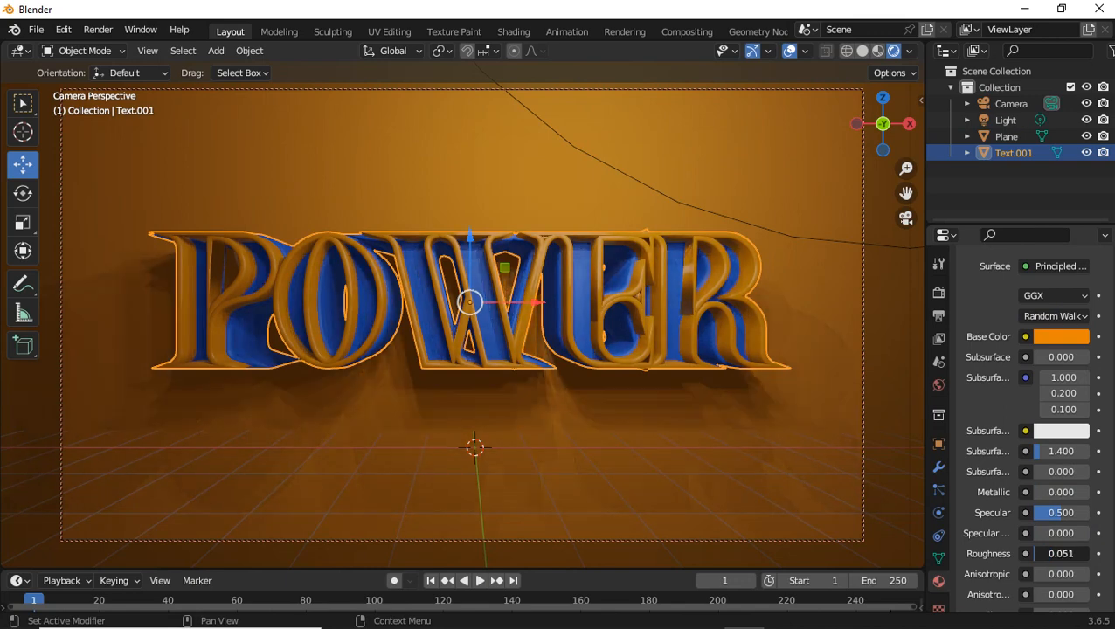
Duplicate the point light in the front view and place the copy over the P end of the POWER text
left_click(567, 31)
scroll(684, 261, "down", 5)
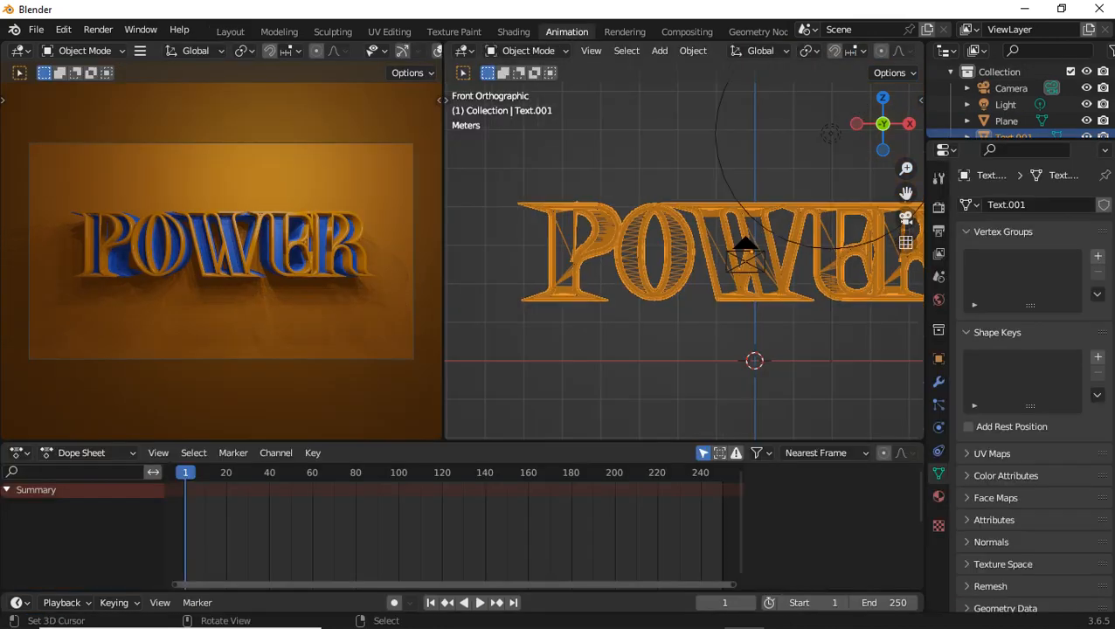
left_click(754, 194)
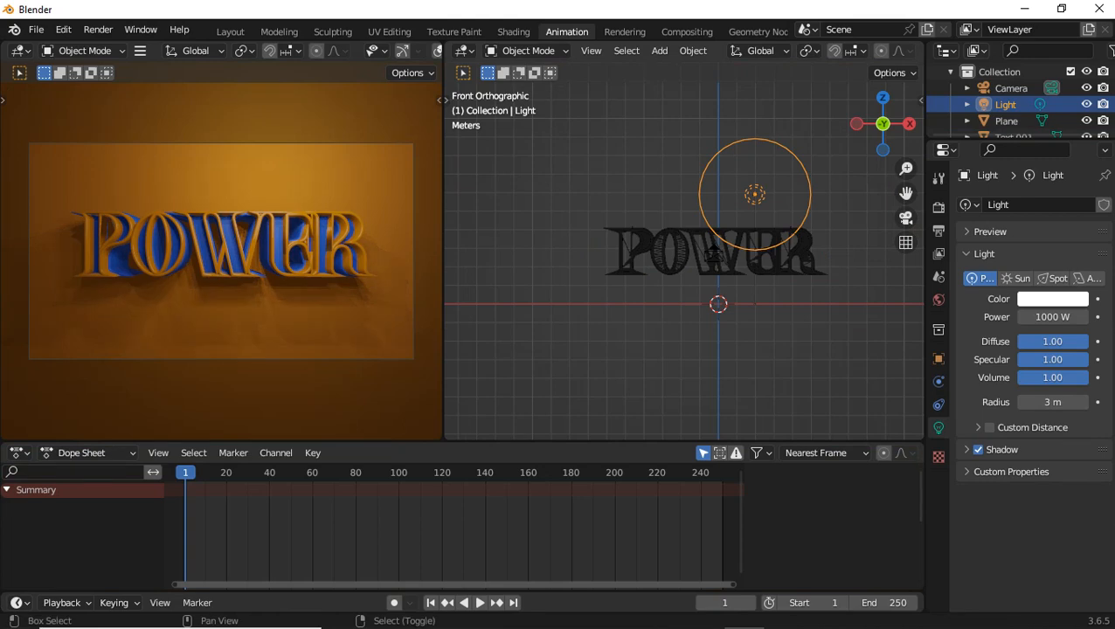
key("shift+d")
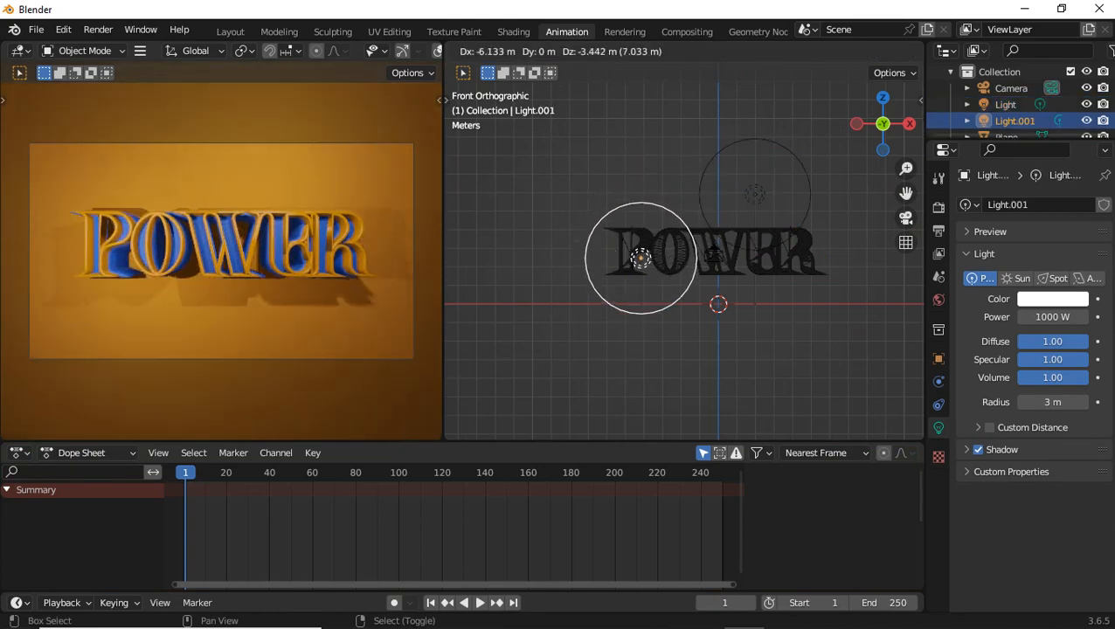
left_click(638, 262)
Duplicate the point light twice more, placing one copy by the foot of the R and one just above the text's centre
key("shift+d")
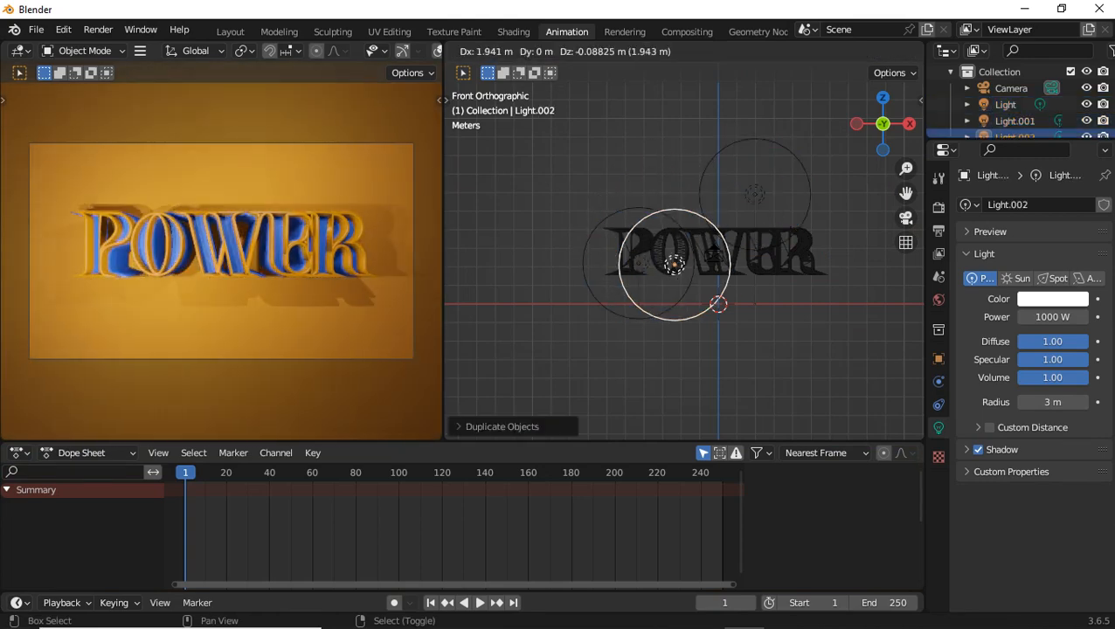
left_click(813, 282)
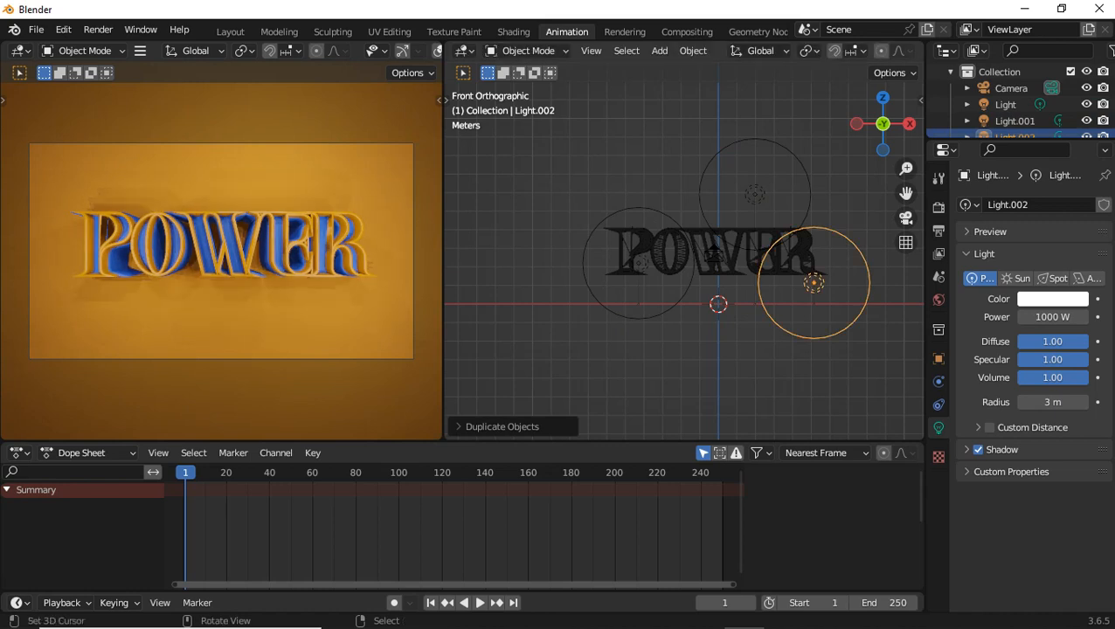
scroll(221, 251, "up", 1)
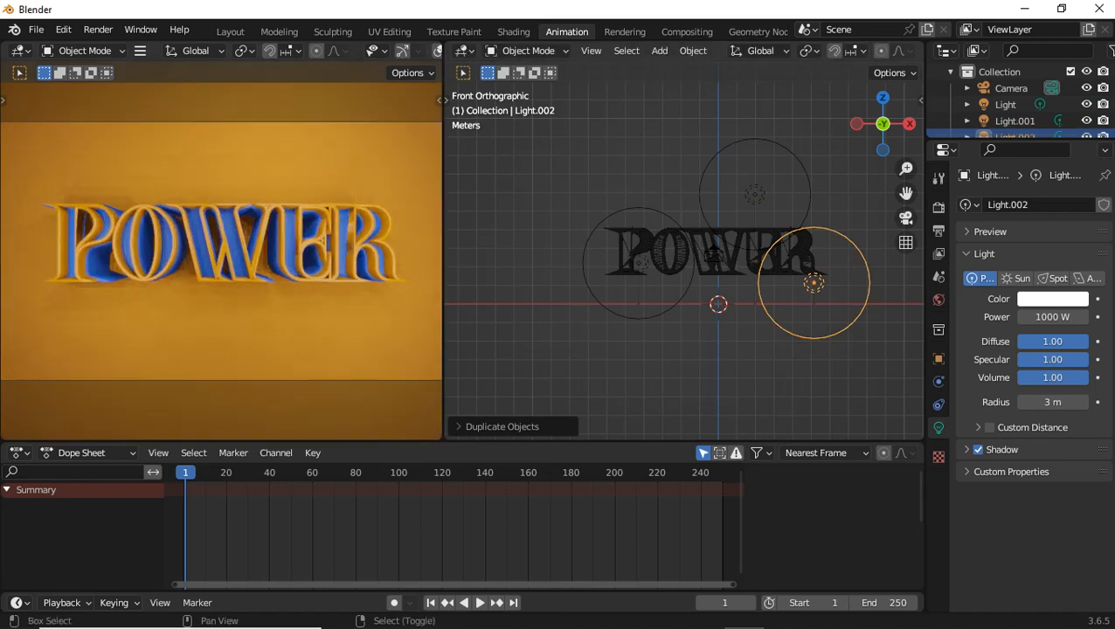
key("shift+d")
left_click(715, 207)
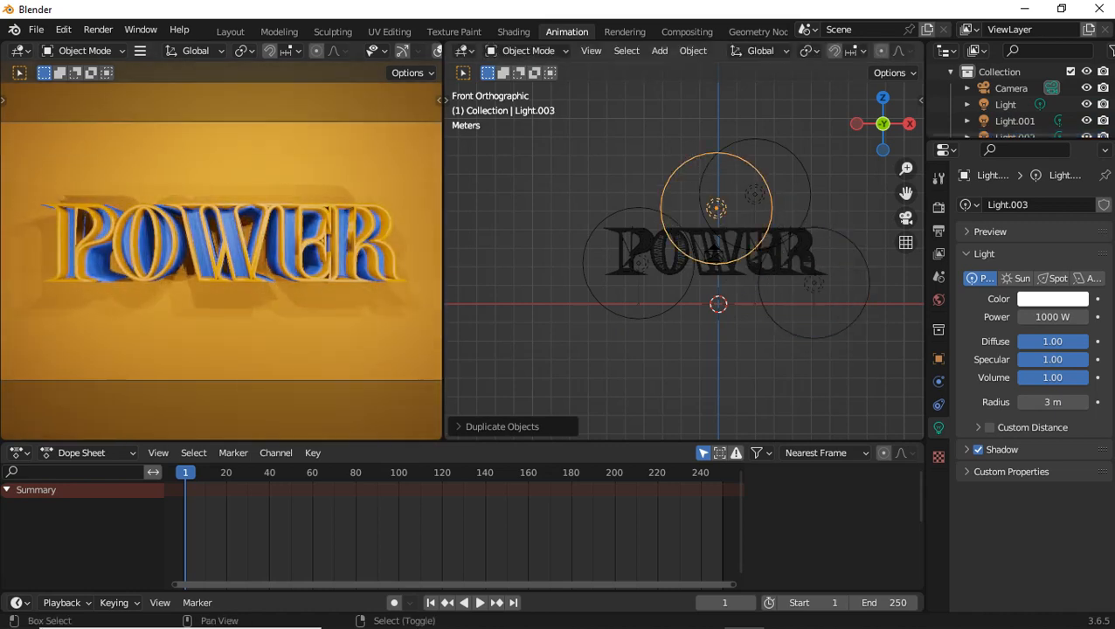
Enable Screen Space Reflections and Ambient Occlusion in the Eevee render settings
left_click(230, 32)
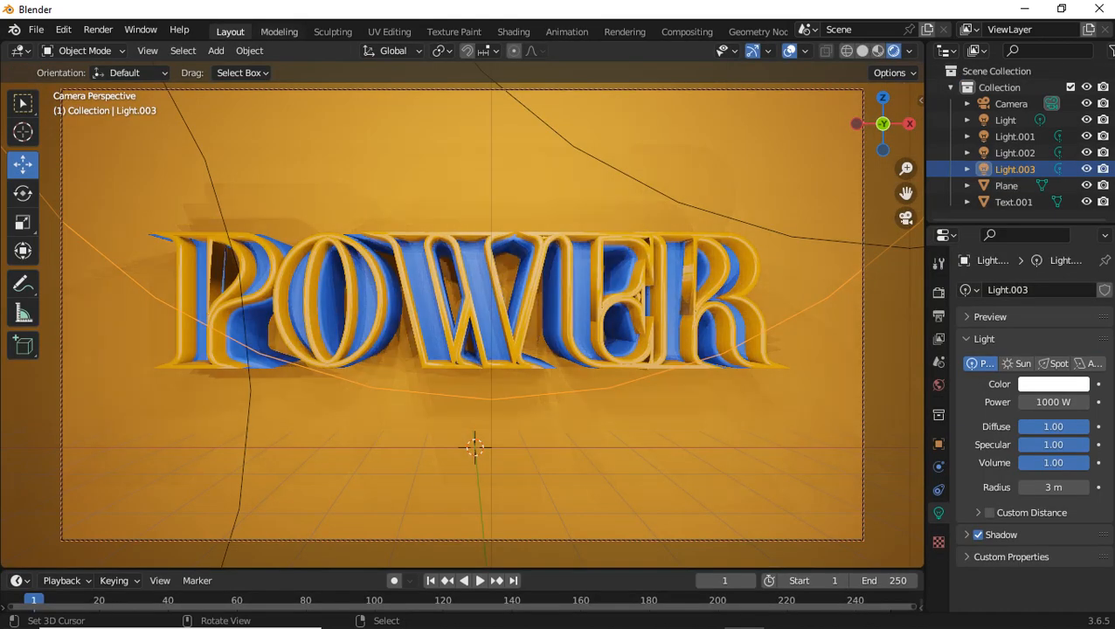
left_click(937, 292)
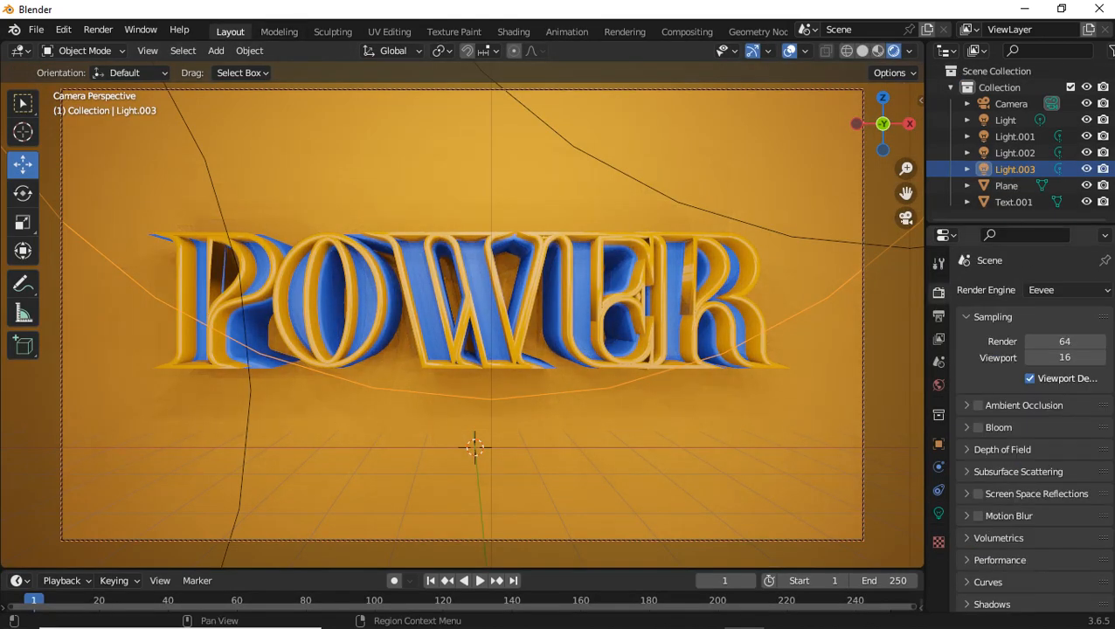
left_click(978, 494)
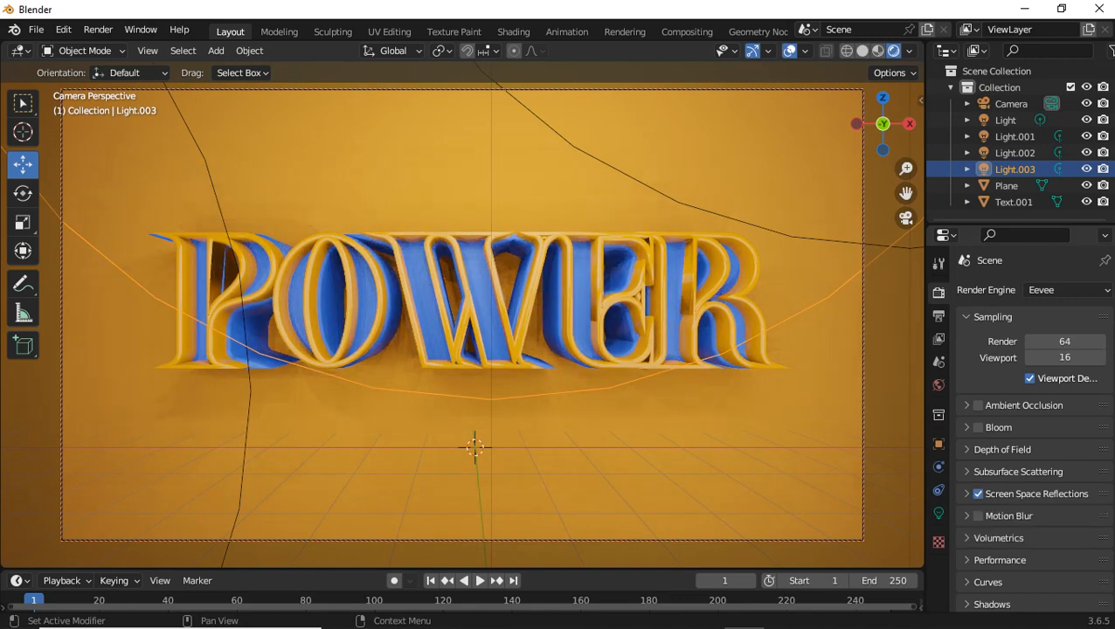
left_click(977, 406)
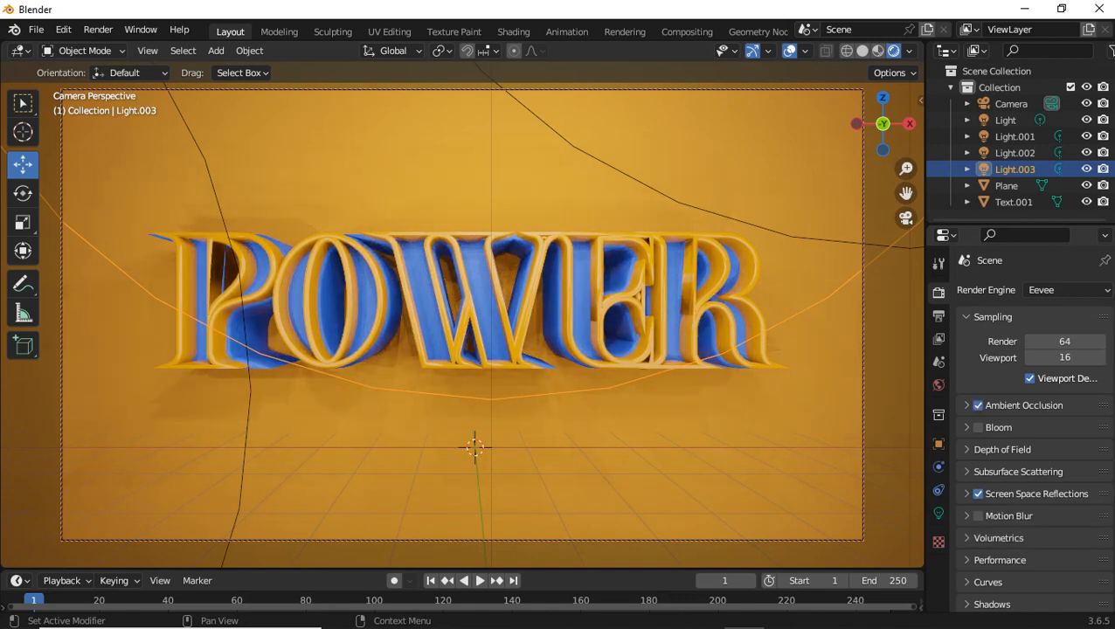
Turn on Use Curves in the scene's colour management
scroll(1031, 419, "down", 3)
scroll(1031, 419, "down", 2)
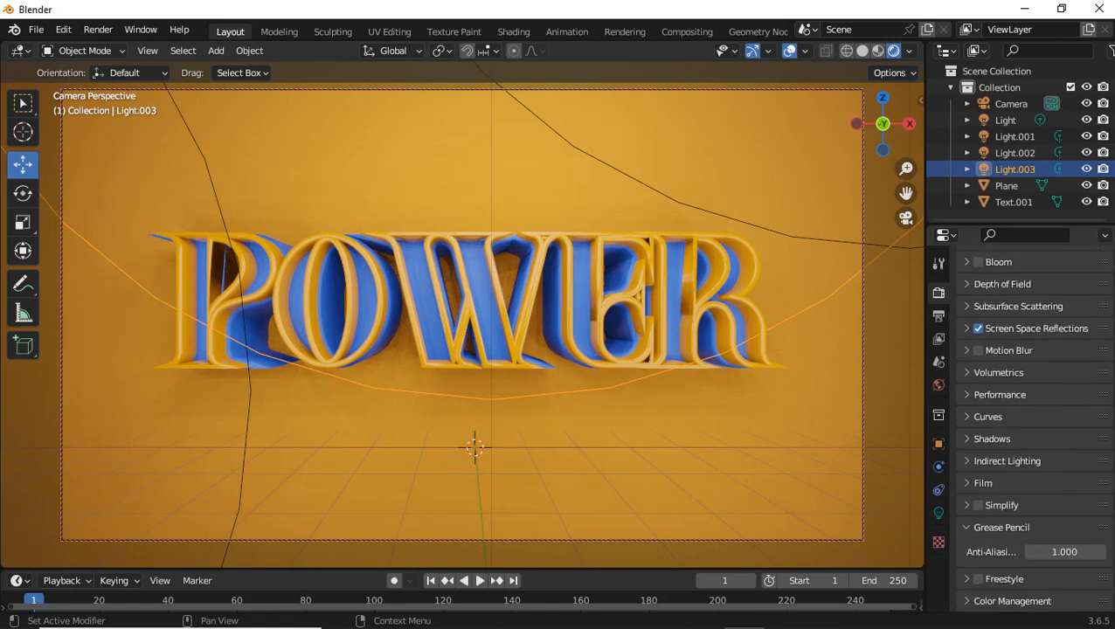
scroll(1031, 419, "down", 4)
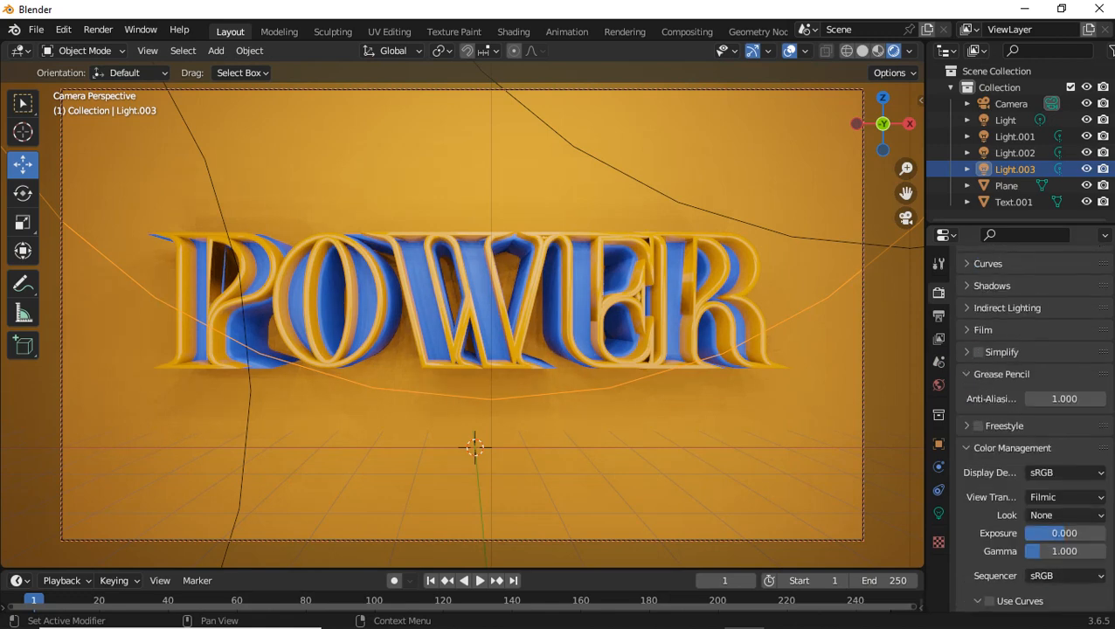
scroll(1031, 420, "down", 7)
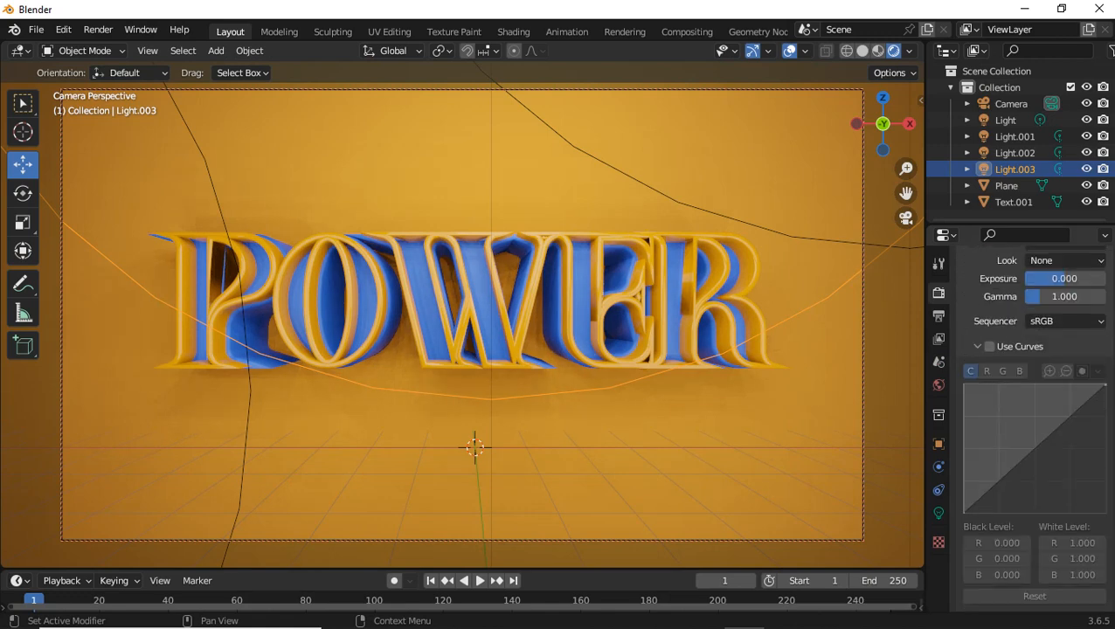
left_click(990, 347)
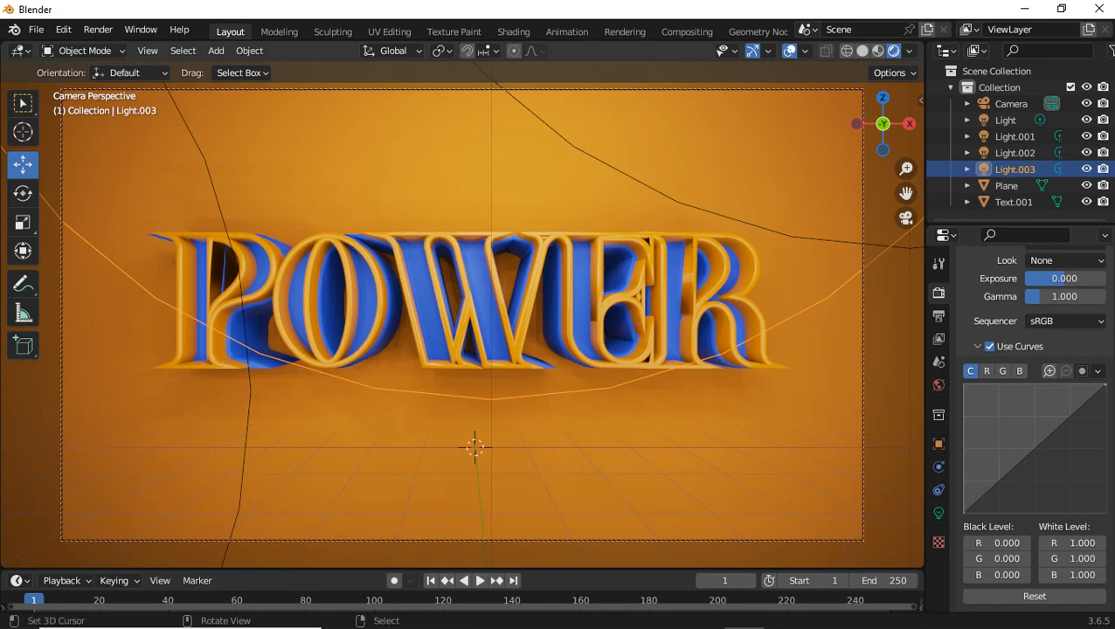
Set the roughness of the POWER text's blue Material.001 to 0.000
right_click(577, 305)
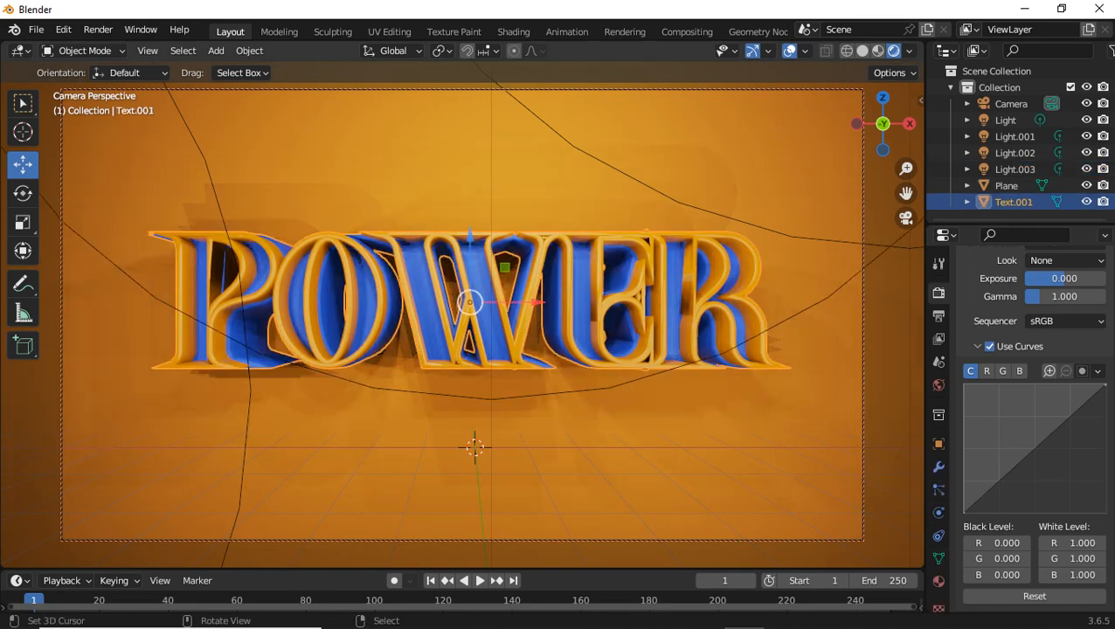
left_click(938, 582)
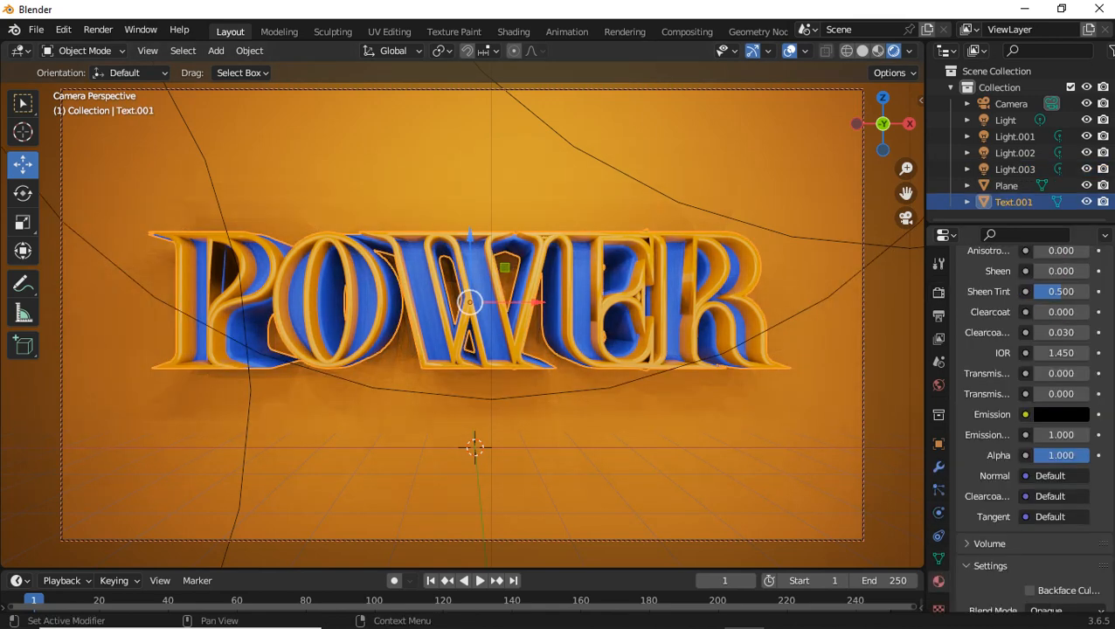
scroll(1018, 367, "up", 16)
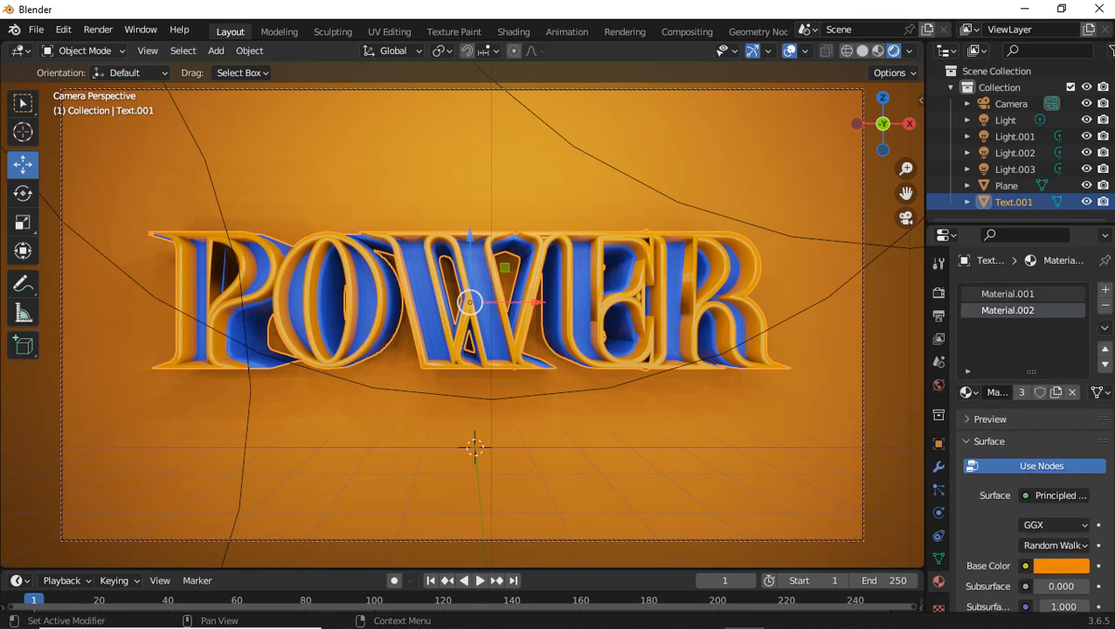
left_click(1007, 294)
scroll(1019, 367, "down", 8)
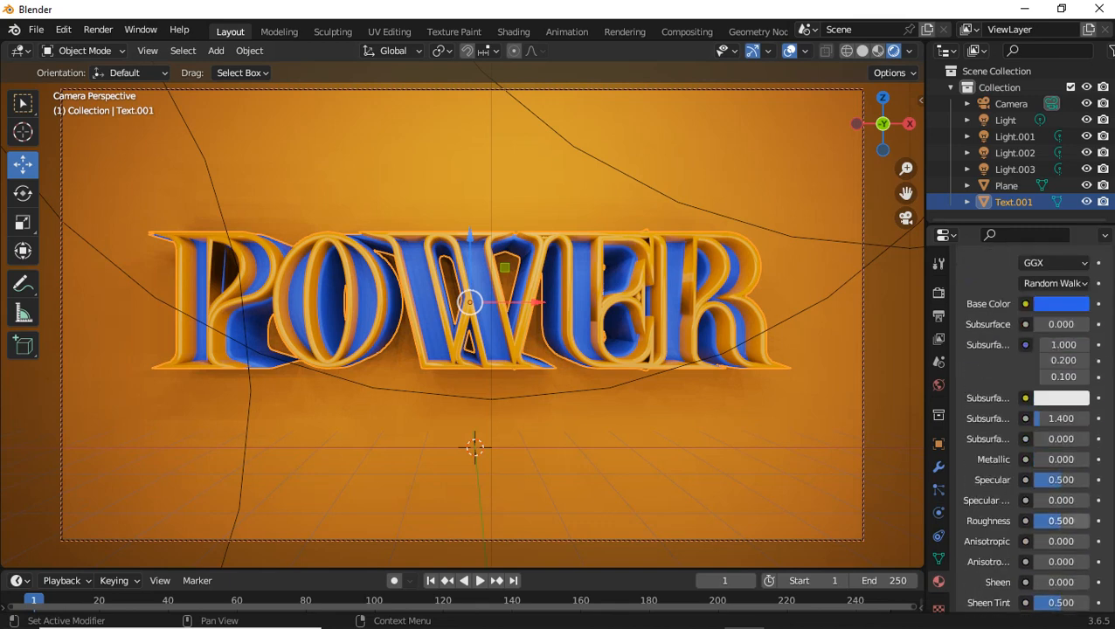
left_click_drag(1060, 521, 1013, 521)
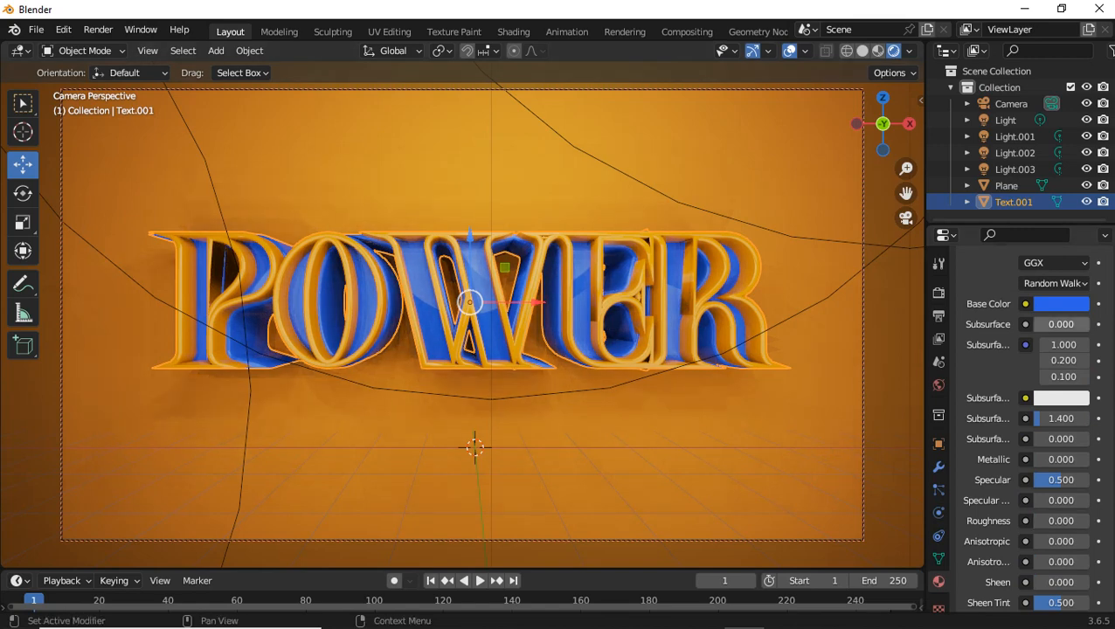
Move the light at the P end of the text farther up and outward in the front view, and return to the camera layout
left_click(567, 32)
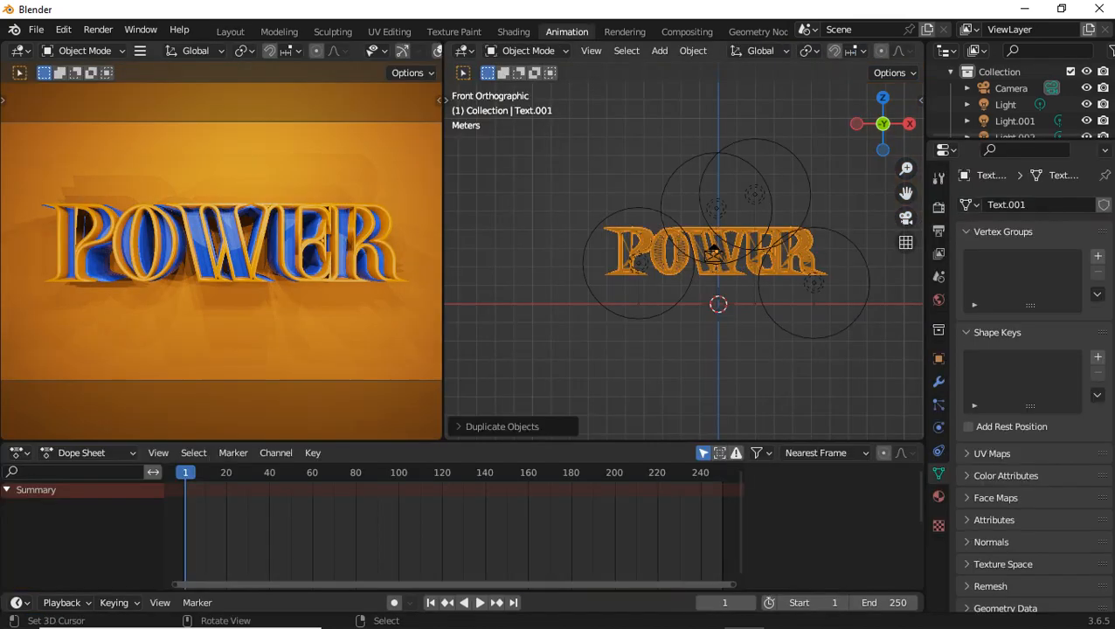
left_click(639, 262)
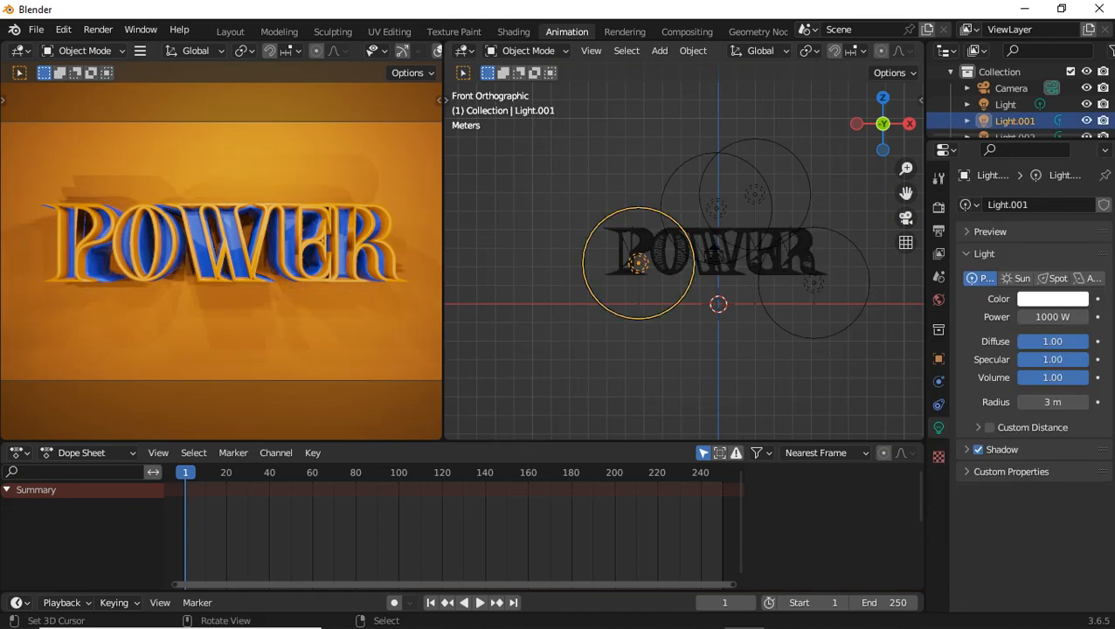
key("g")
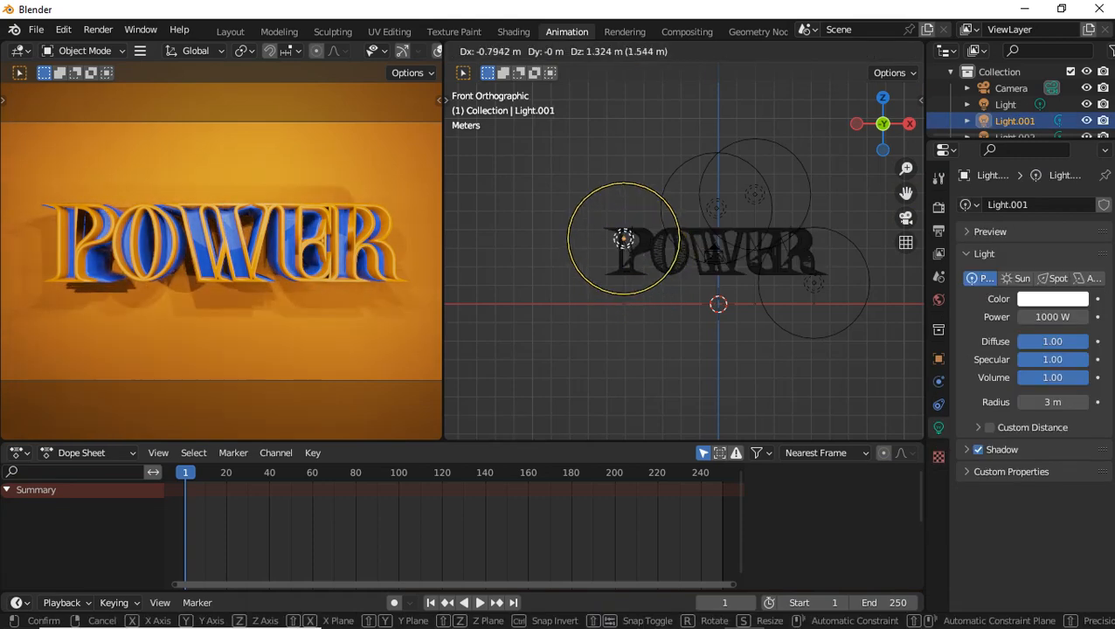
left_click(609, 233)
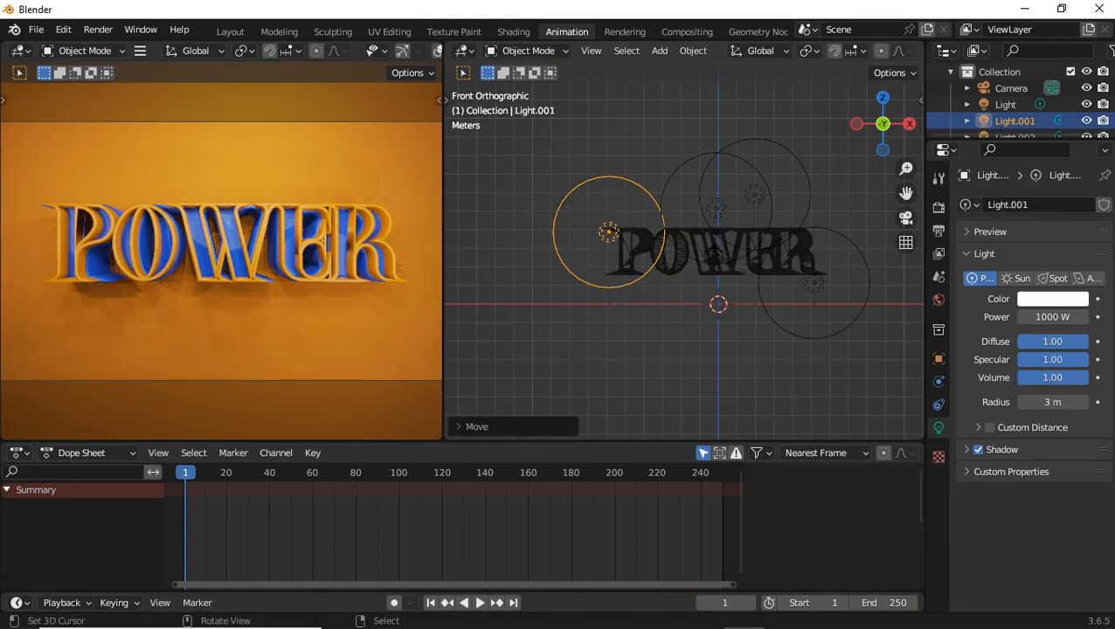
left_click(231, 32)
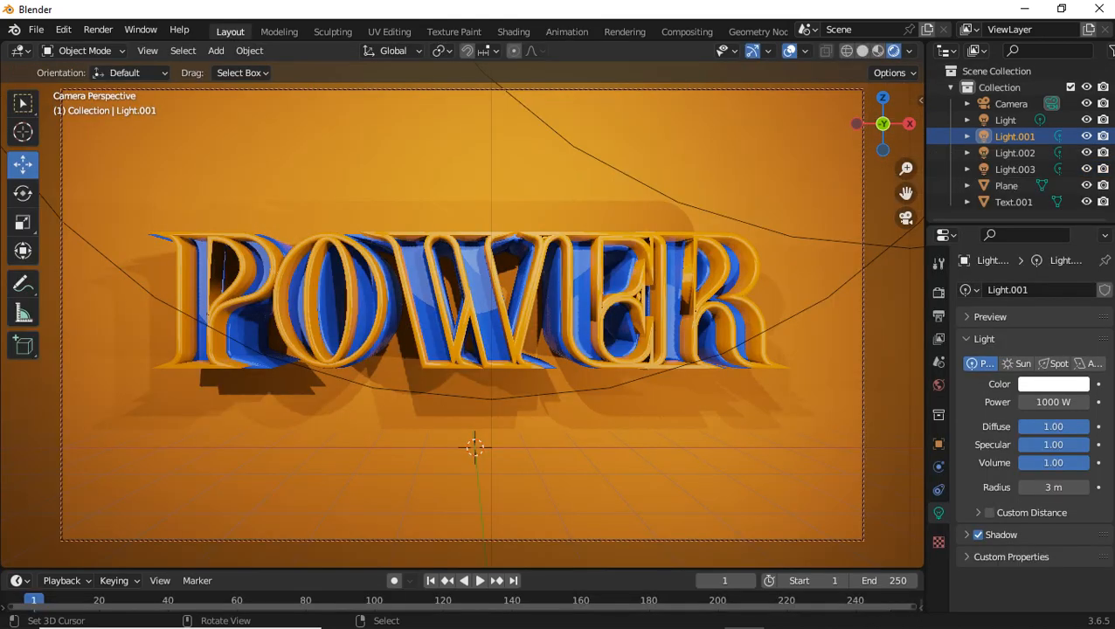